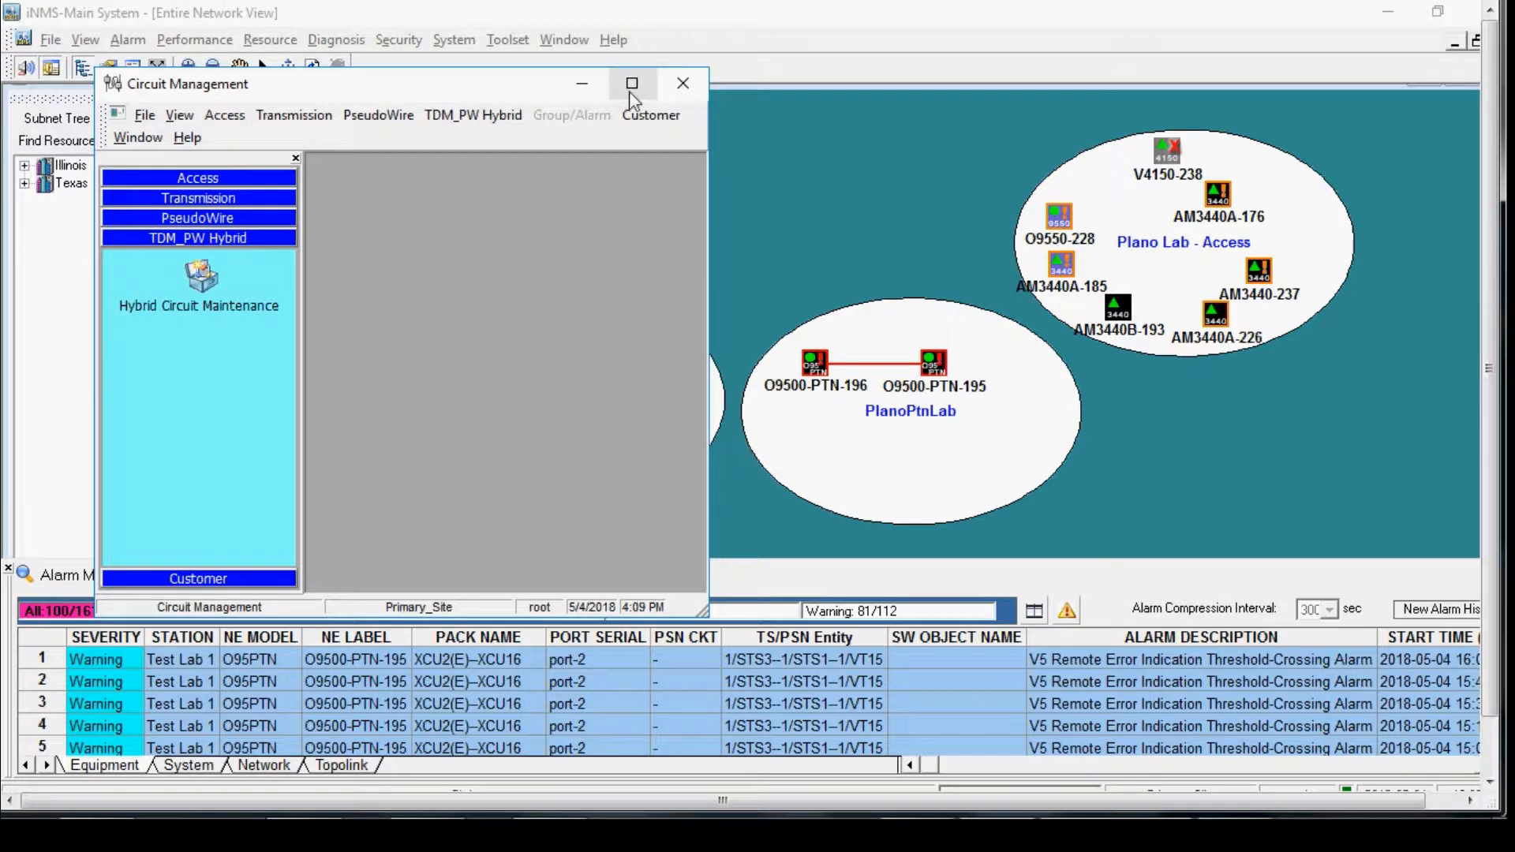
Step: Open Hybrid Circuit Maintenance from the Toolset and start defining a new hybrid circuit, widening the definition form
{"action": "left_click", "coordinate": [631, 84]}
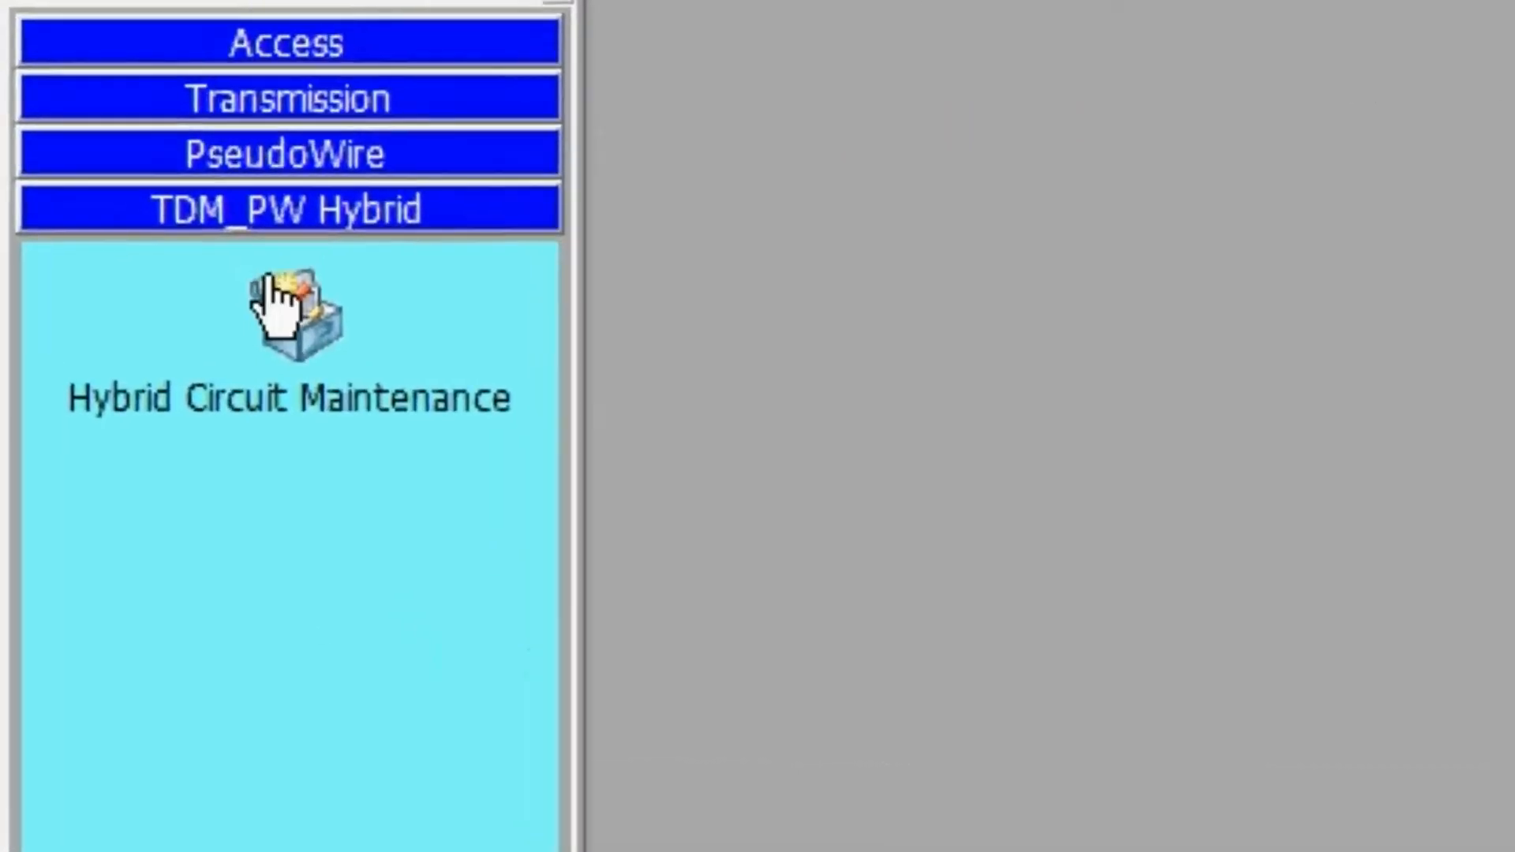
{"action": "double_click", "coordinate": [272, 299]}
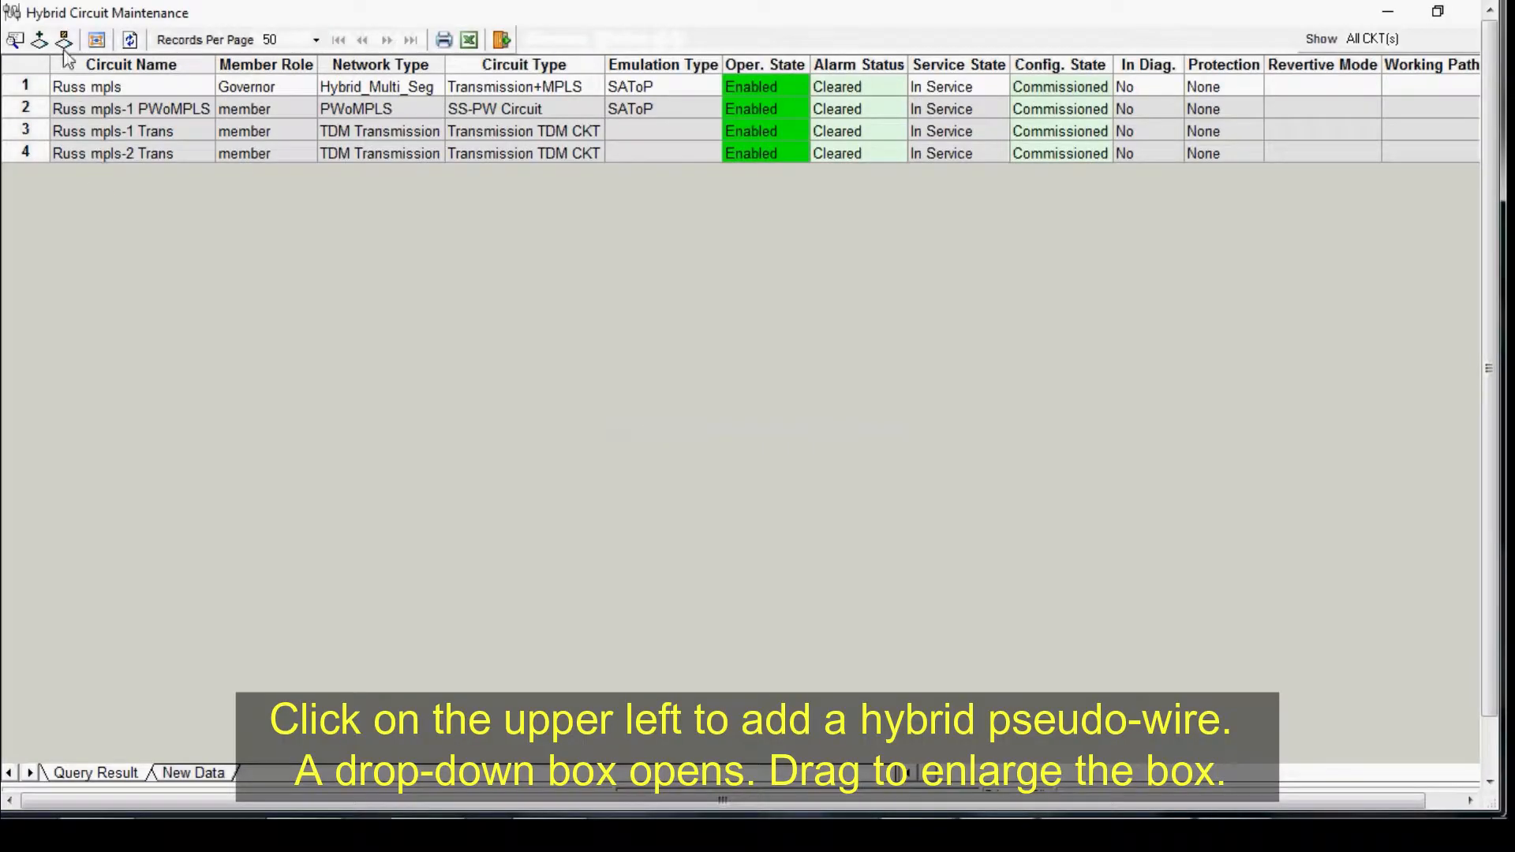
{"action": "left_click", "coordinate": [40, 41]}
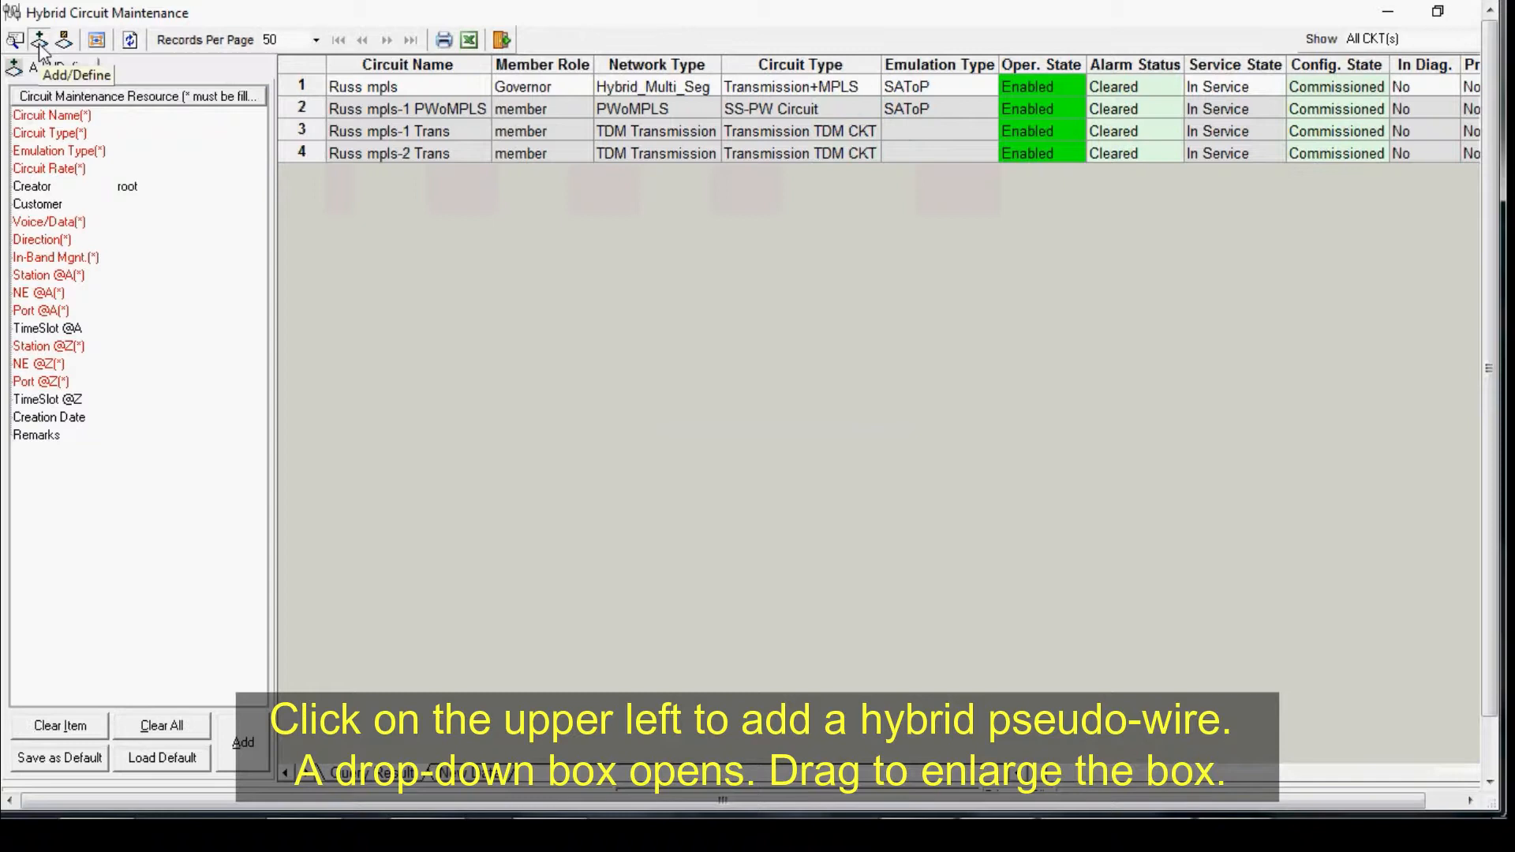
{"action": "left_click_drag", "start_coordinate": [276, 209], "coordinate": [550, 274]}
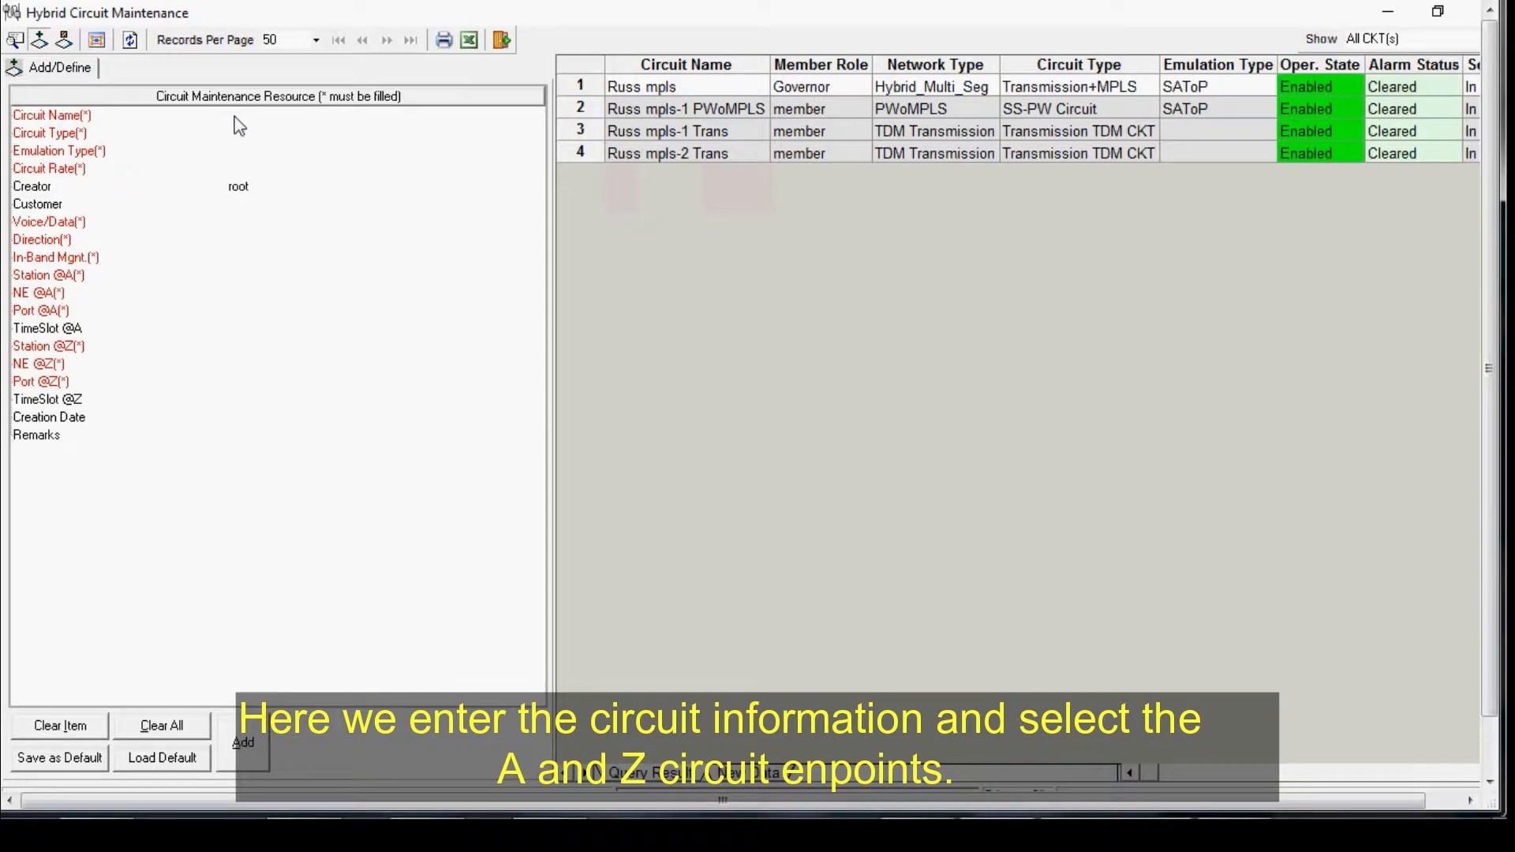
Step: Name the circuit "O9500-195 MPLS-TP ckt to O9500-196" and set its circuit type to Transmission+MPLS
{"action": "left_click", "coordinate": [235, 116]}
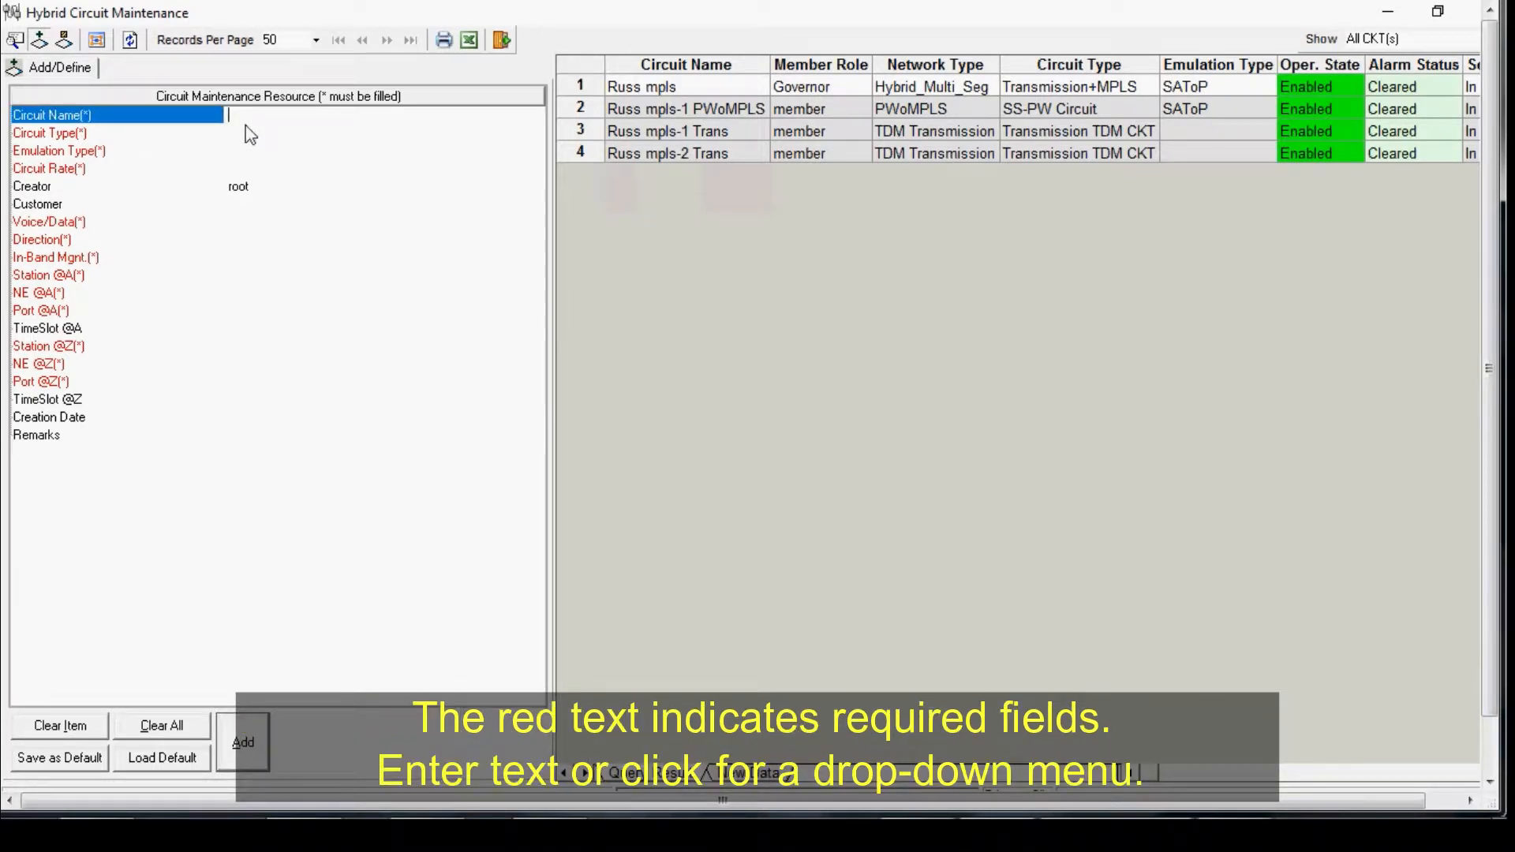
{"action": "type", "text": "09500"}
{"action": "type", "text": "-195 MPLS-TP ckt to 09500-19"}
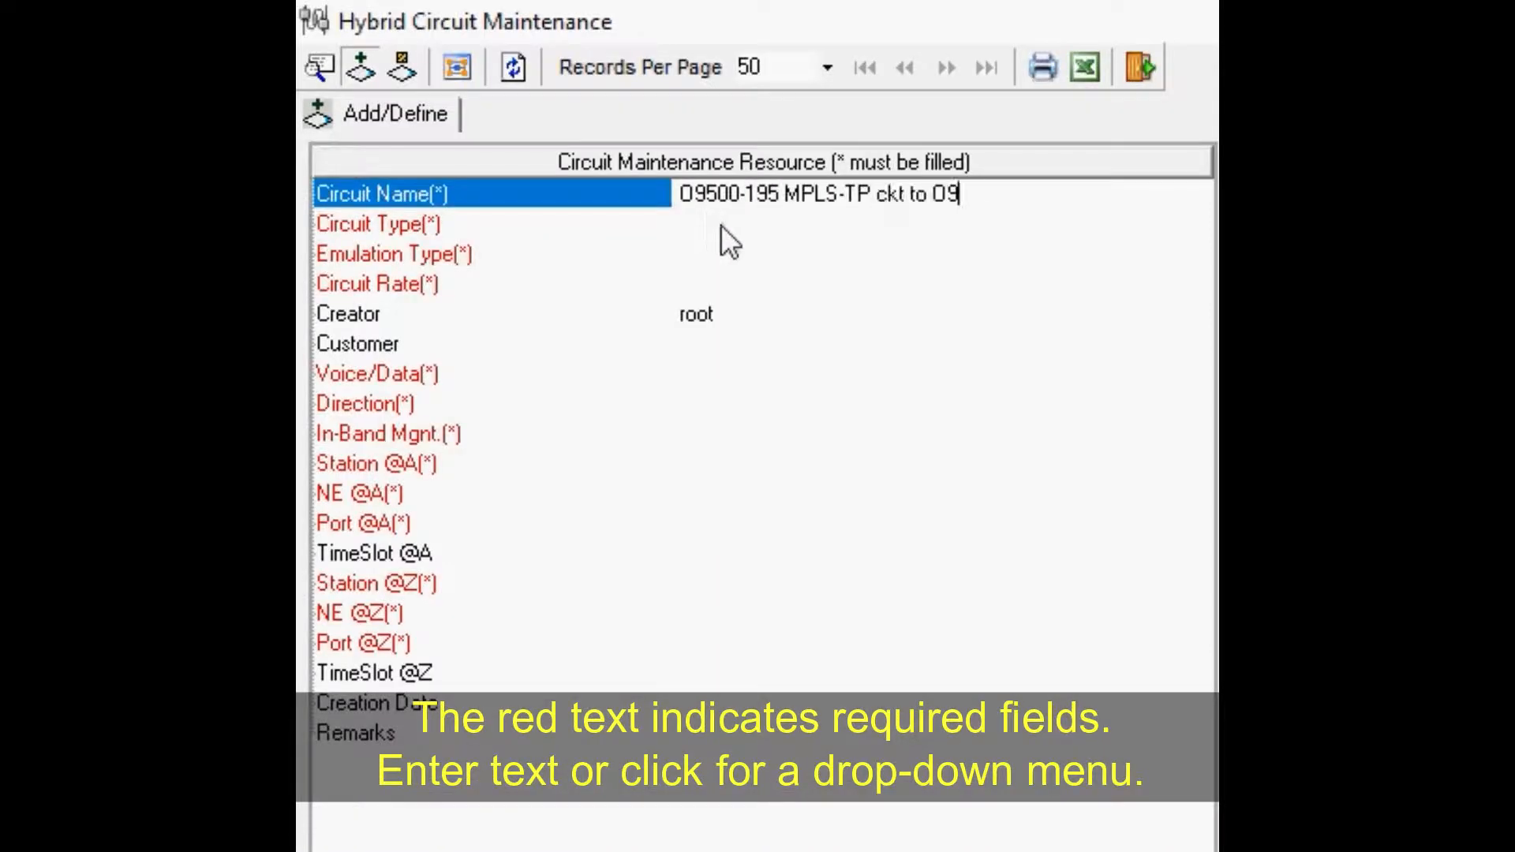
{"action": "type", "text": "6"}
{"action": "left_click", "coordinate": [1188, 225]}
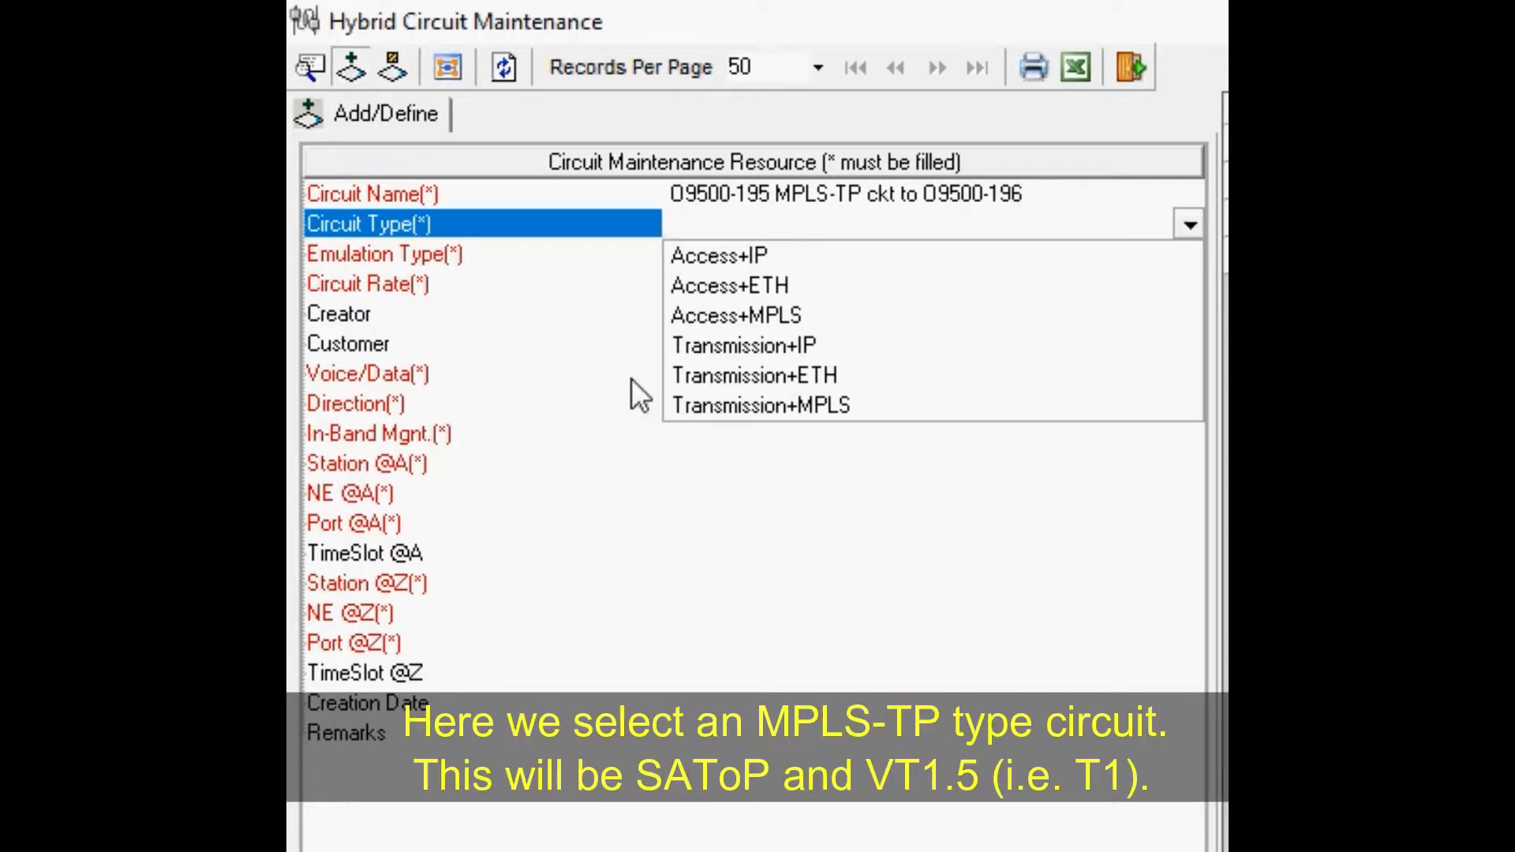
{"action": "left_click", "coordinate": [760, 405]}
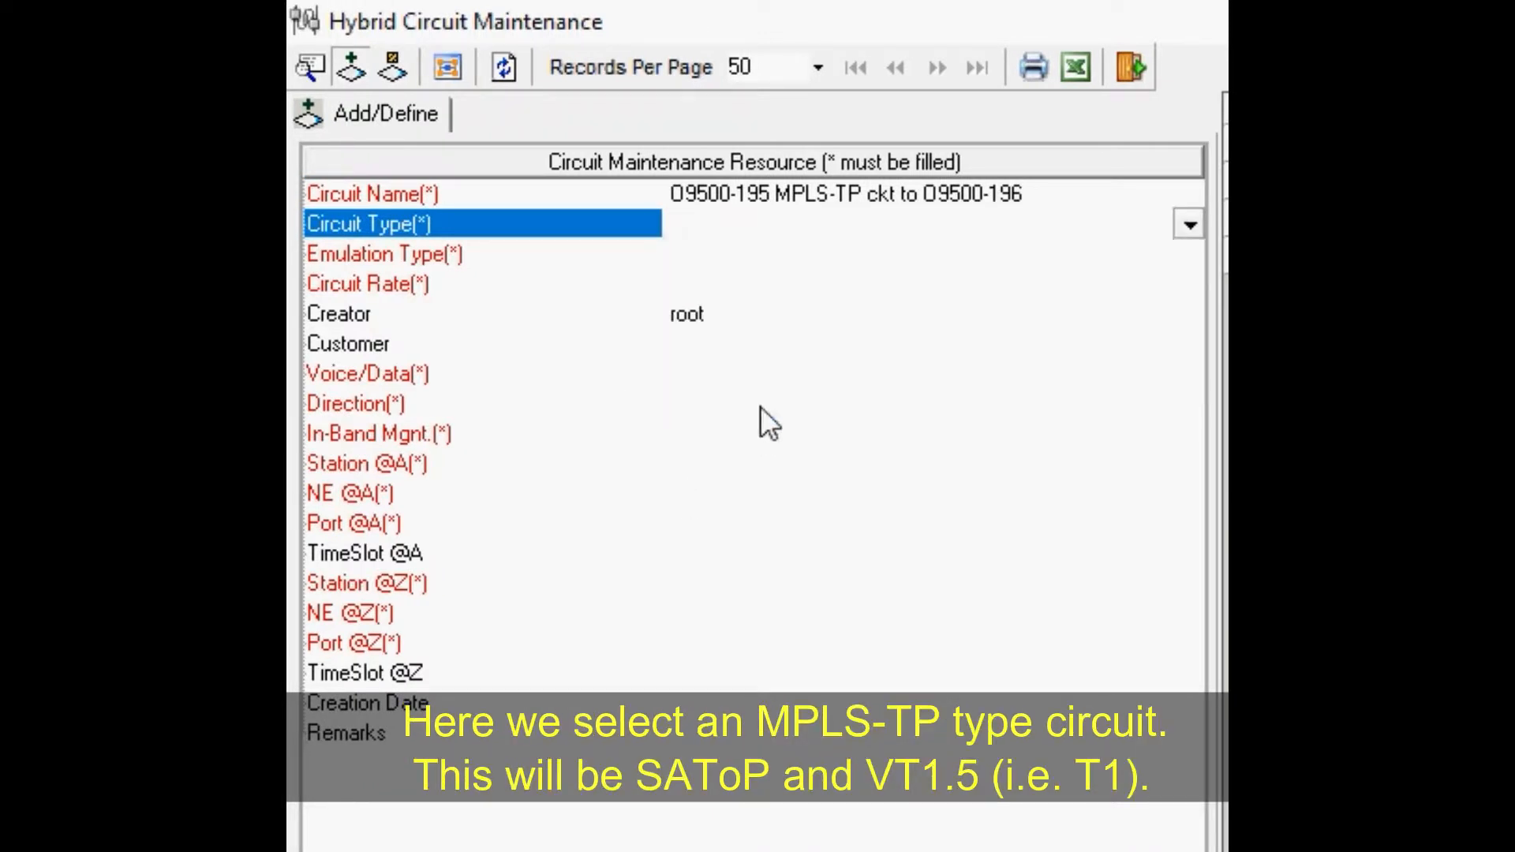
Step: Set the emulation type to SAToP and the circuit rate to VT15
{"action": "left_click", "coordinate": [508, 257]}
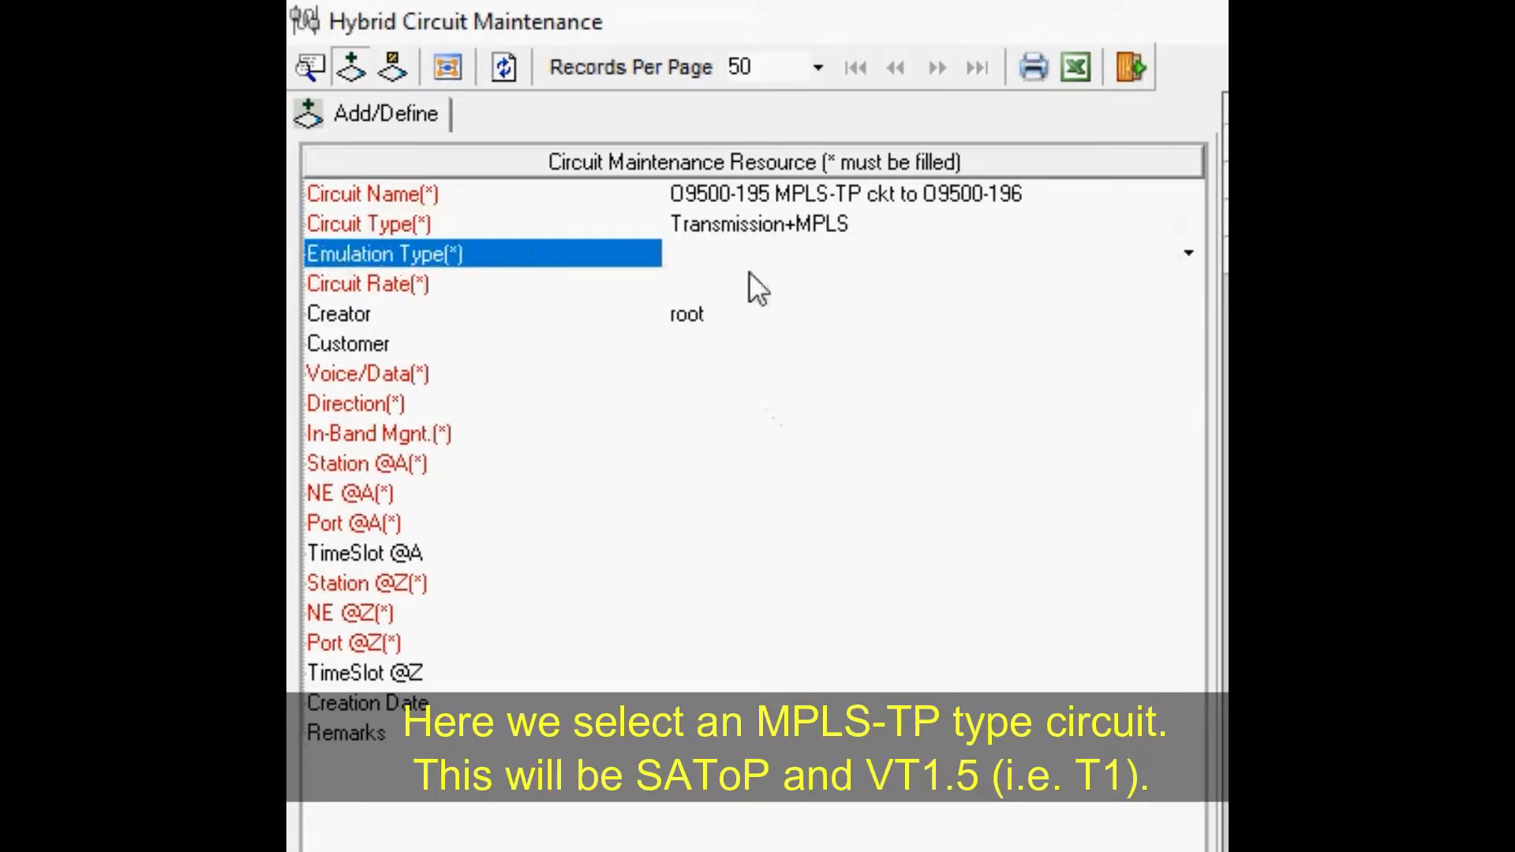
{"action": "left_click", "coordinate": [1189, 254]}
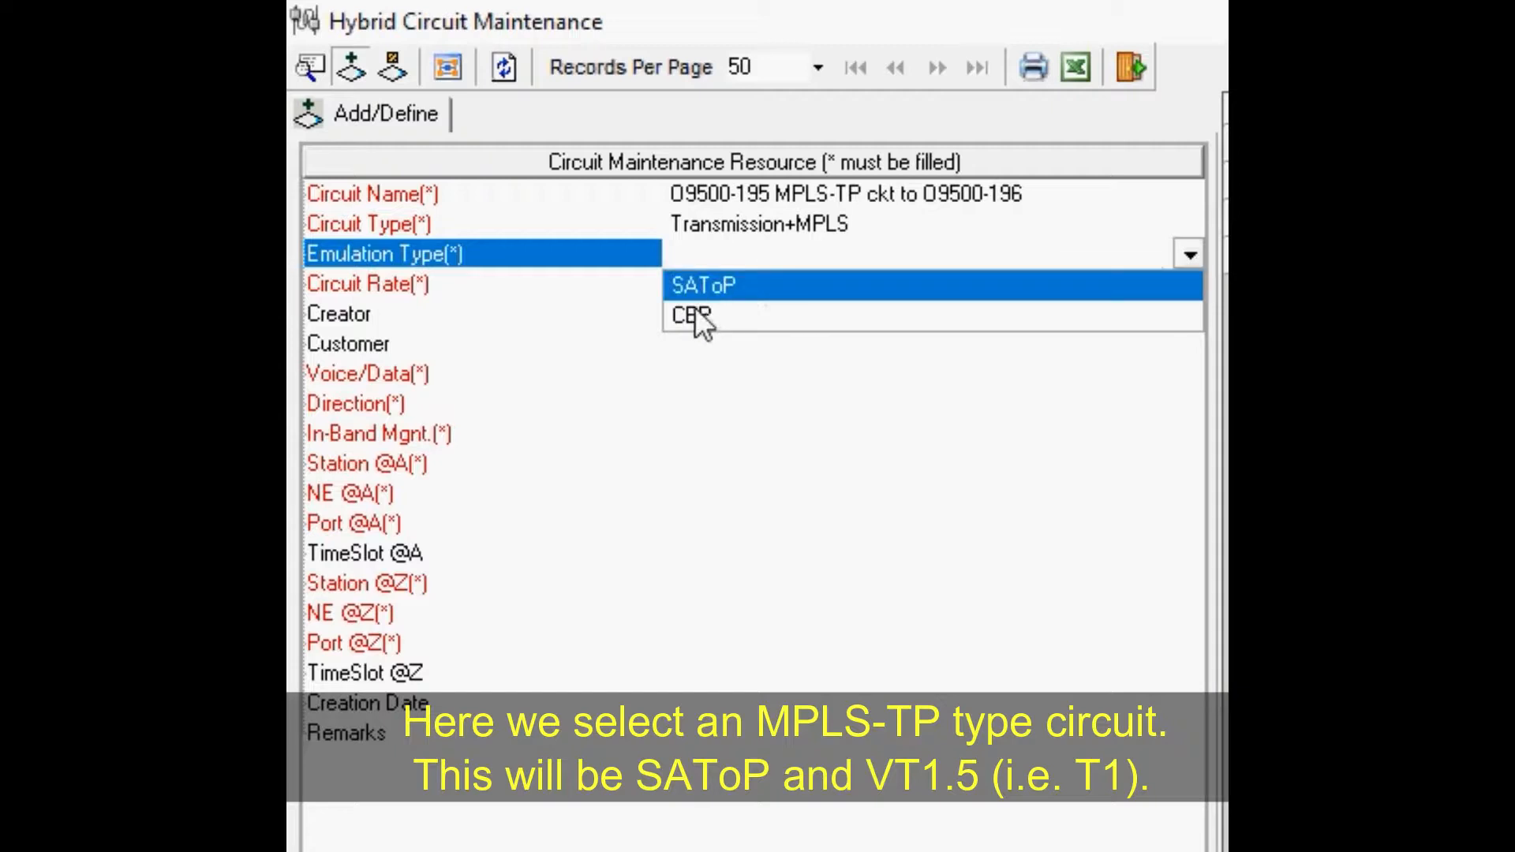
{"action": "left_click", "coordinate": [688, 284]}
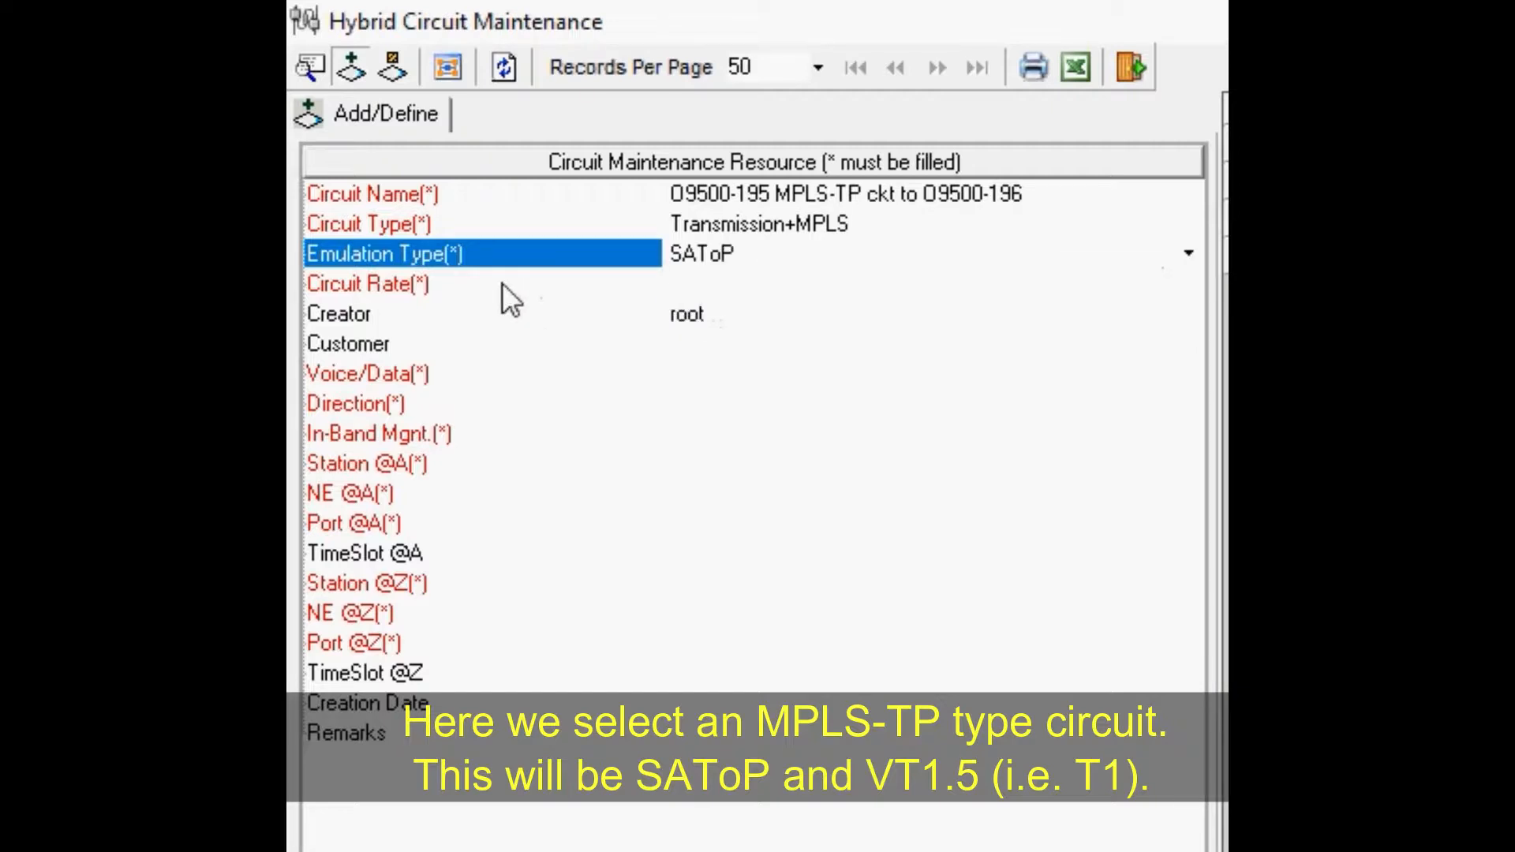
{"action": "left_click", "coordinate": [502, 283]}
{"action": "left_click", "coordinate": [1187, 282]}
{"action": "left_click", "coordinate": [770, 316]}
Step: Set Voice/Data to Data and the direction to Bidirectional
{"action": "left_click", "coordinate": [527, 377]}
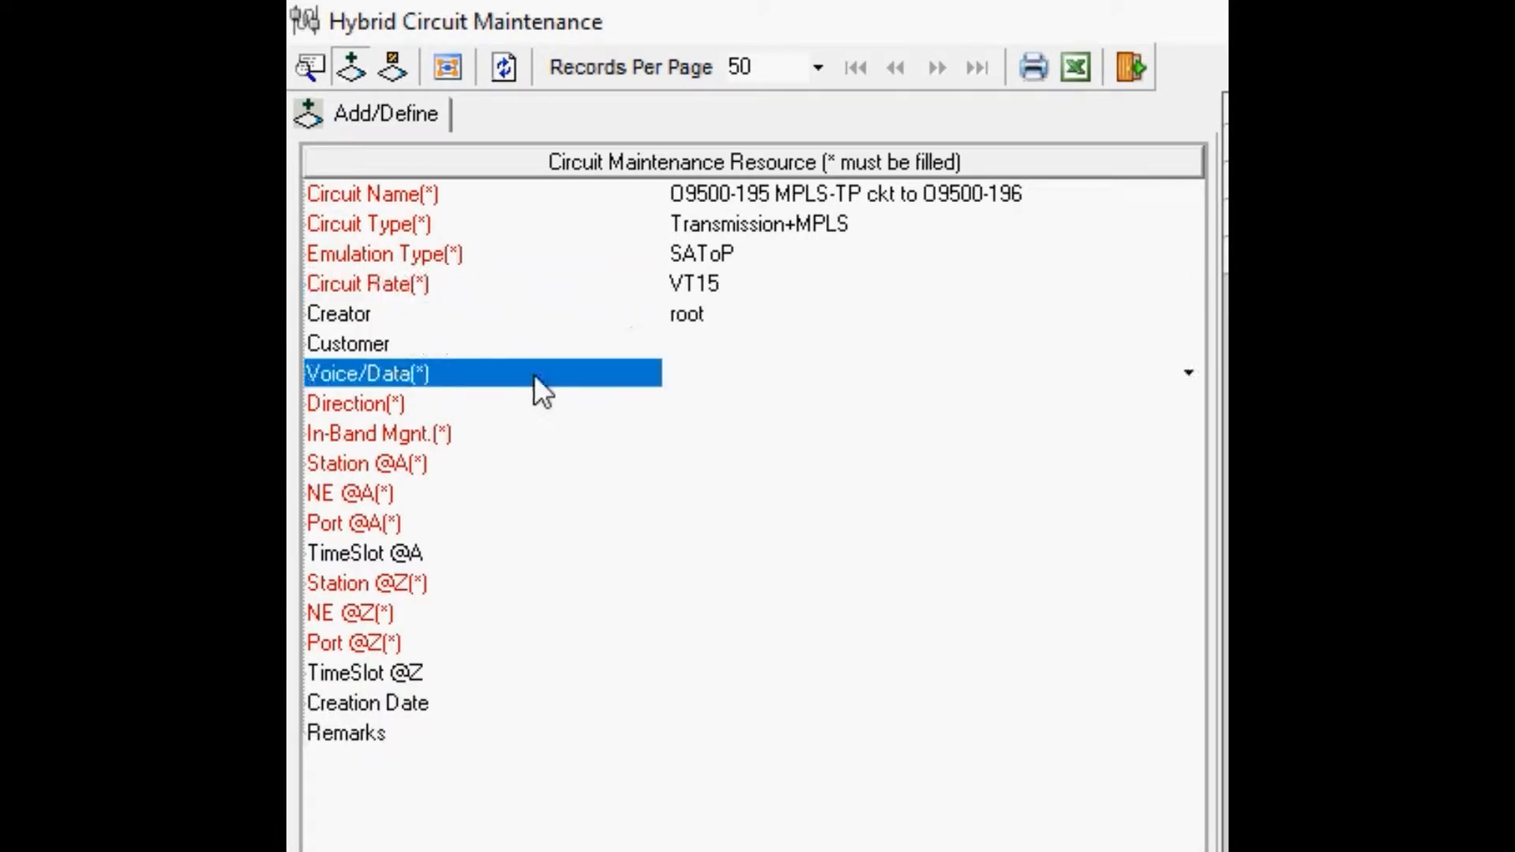
{"action": "left_click", "coordinate": [1189, 376]}
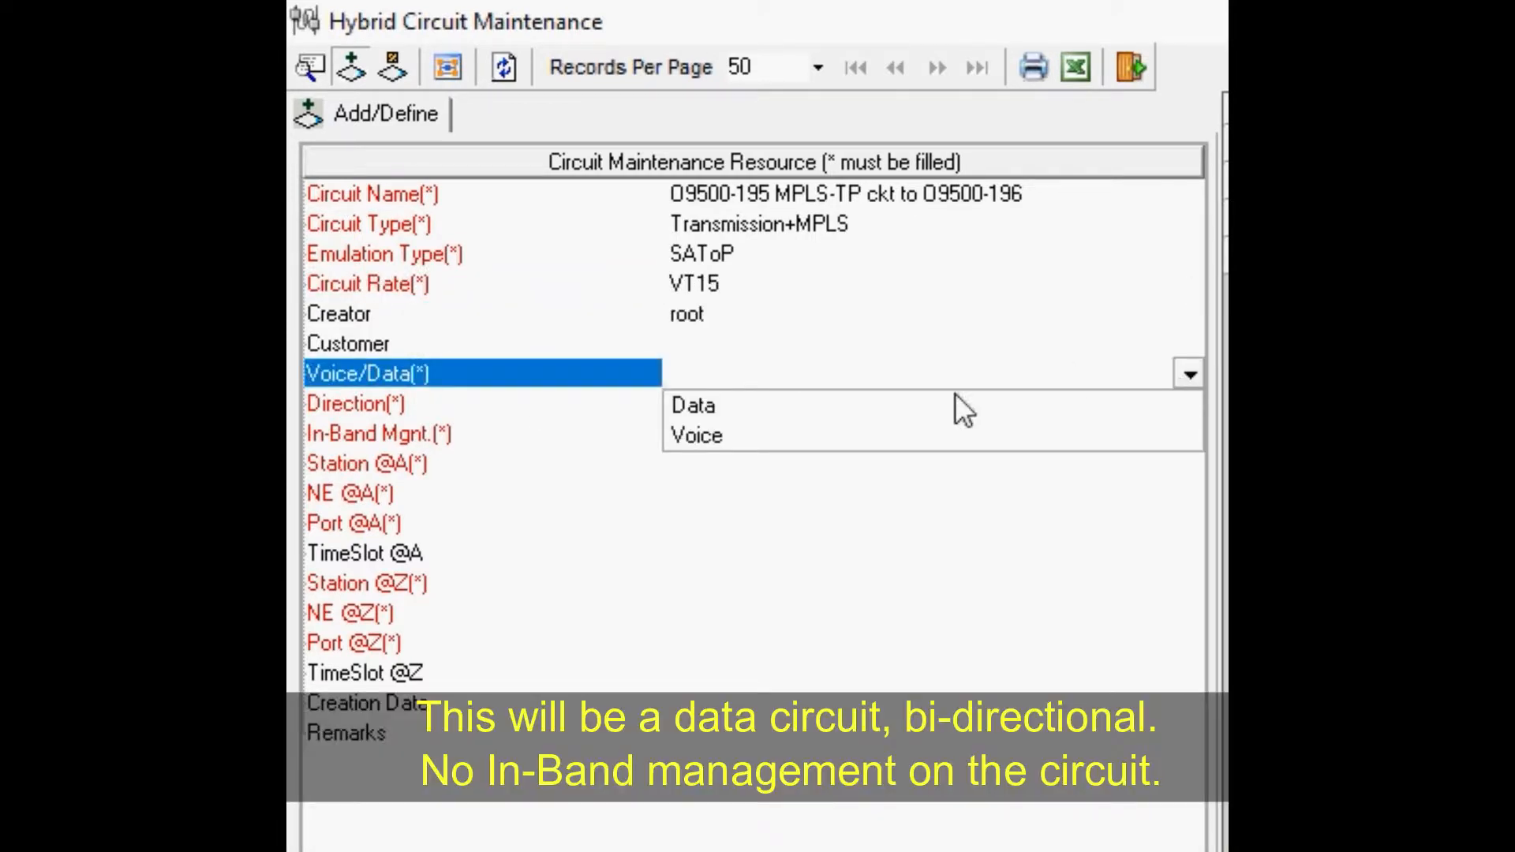
{"action": "left_click", "coordinate": [764, 404]}
{"action": "left_click", "coordinate": [500, 403]}
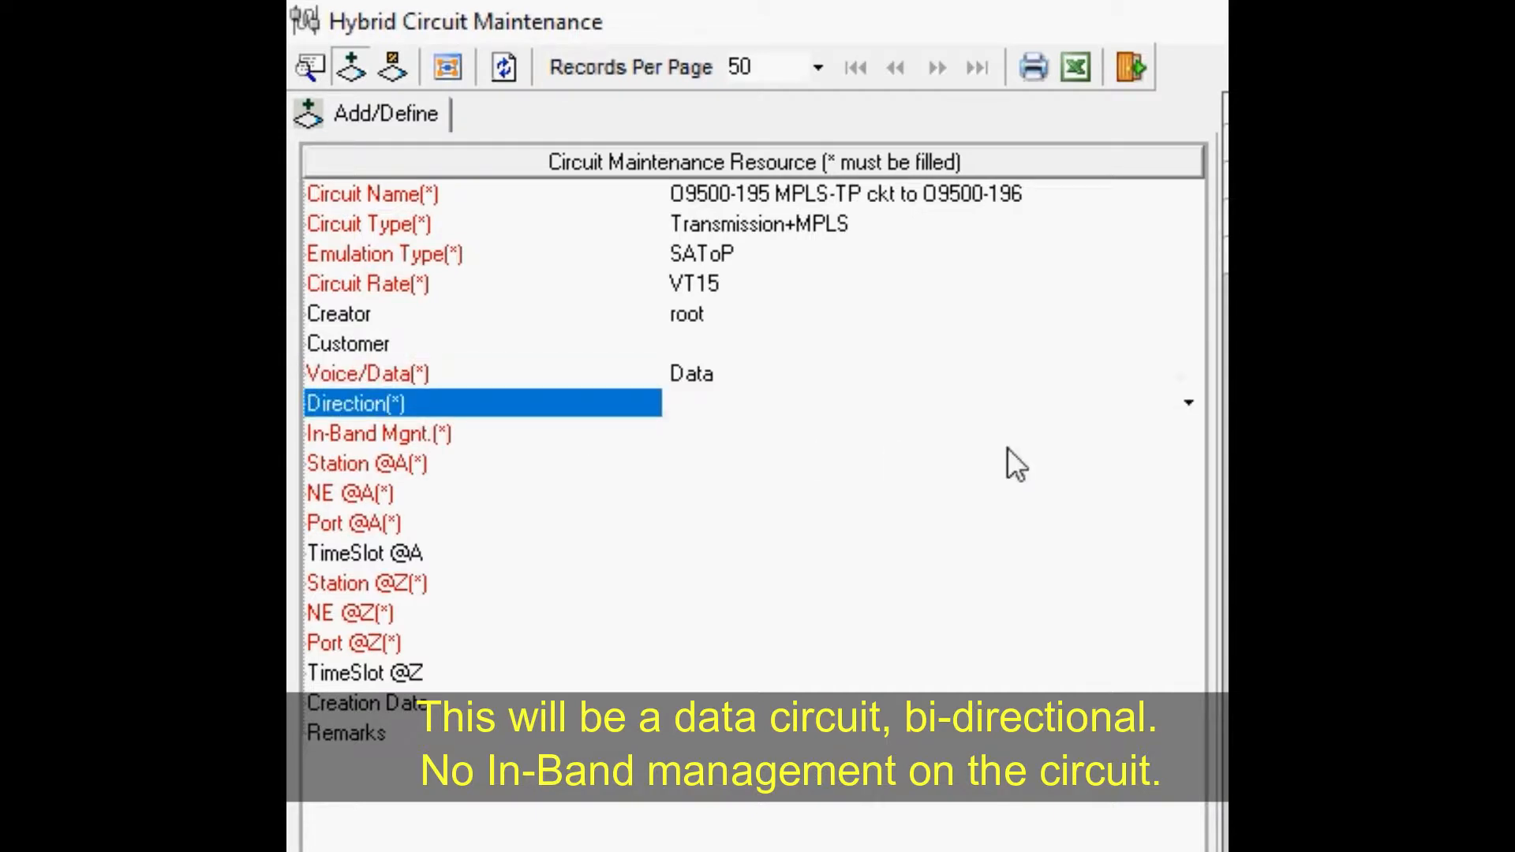
{"action": "left_click", "coordinate": [1189, 405]}
{"action": "left_click", "coordinate": [714, 447]}
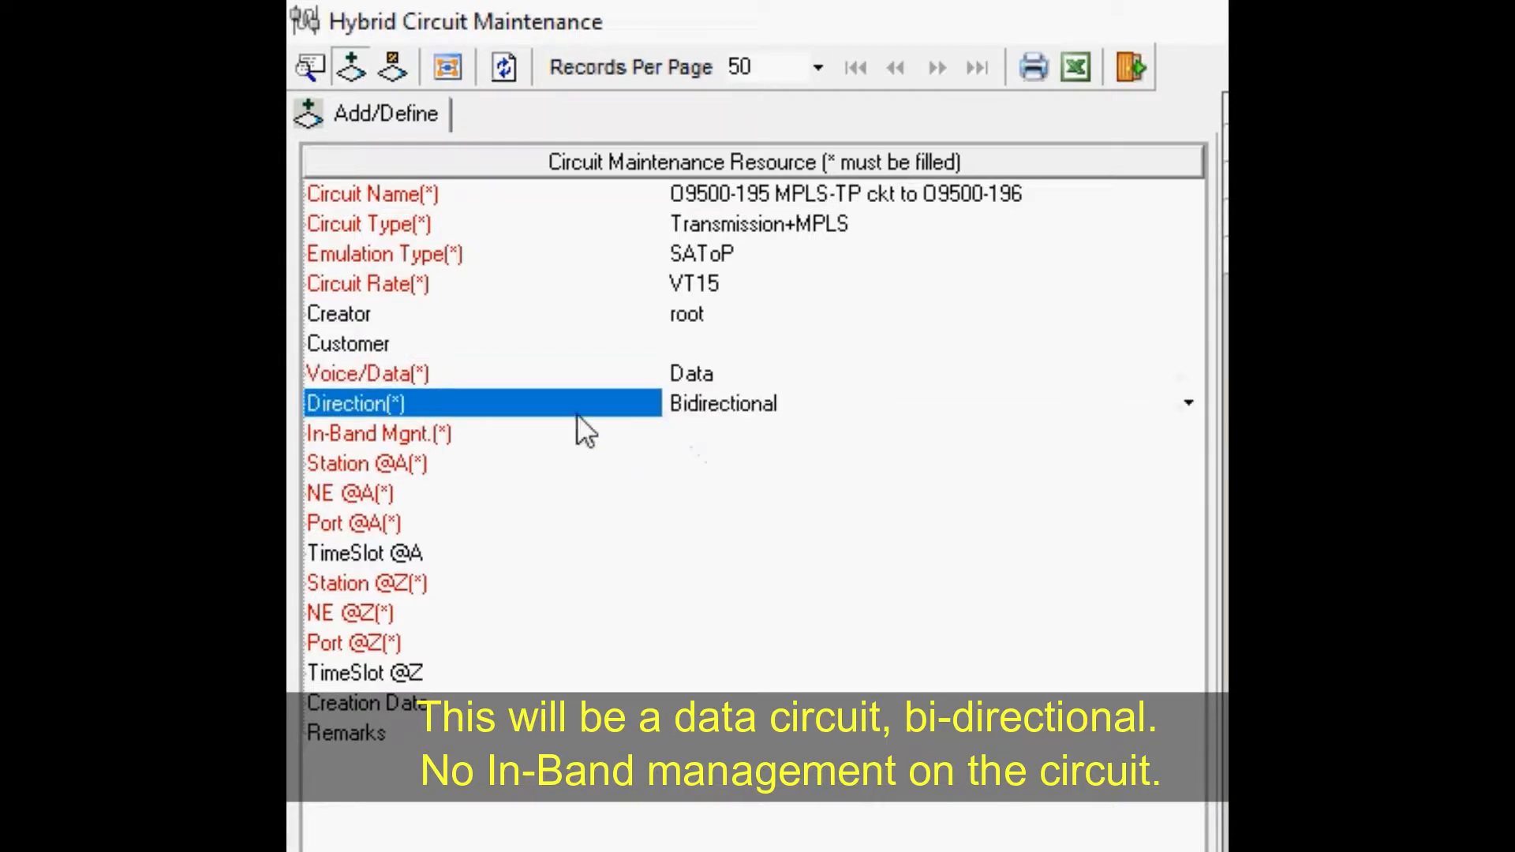
Step: Set in-band management to NON-INBAND
{"action": "left_click", "coordinate": [572, 432]}
{"action": "left_click", "coordinate": [1187, 433]}
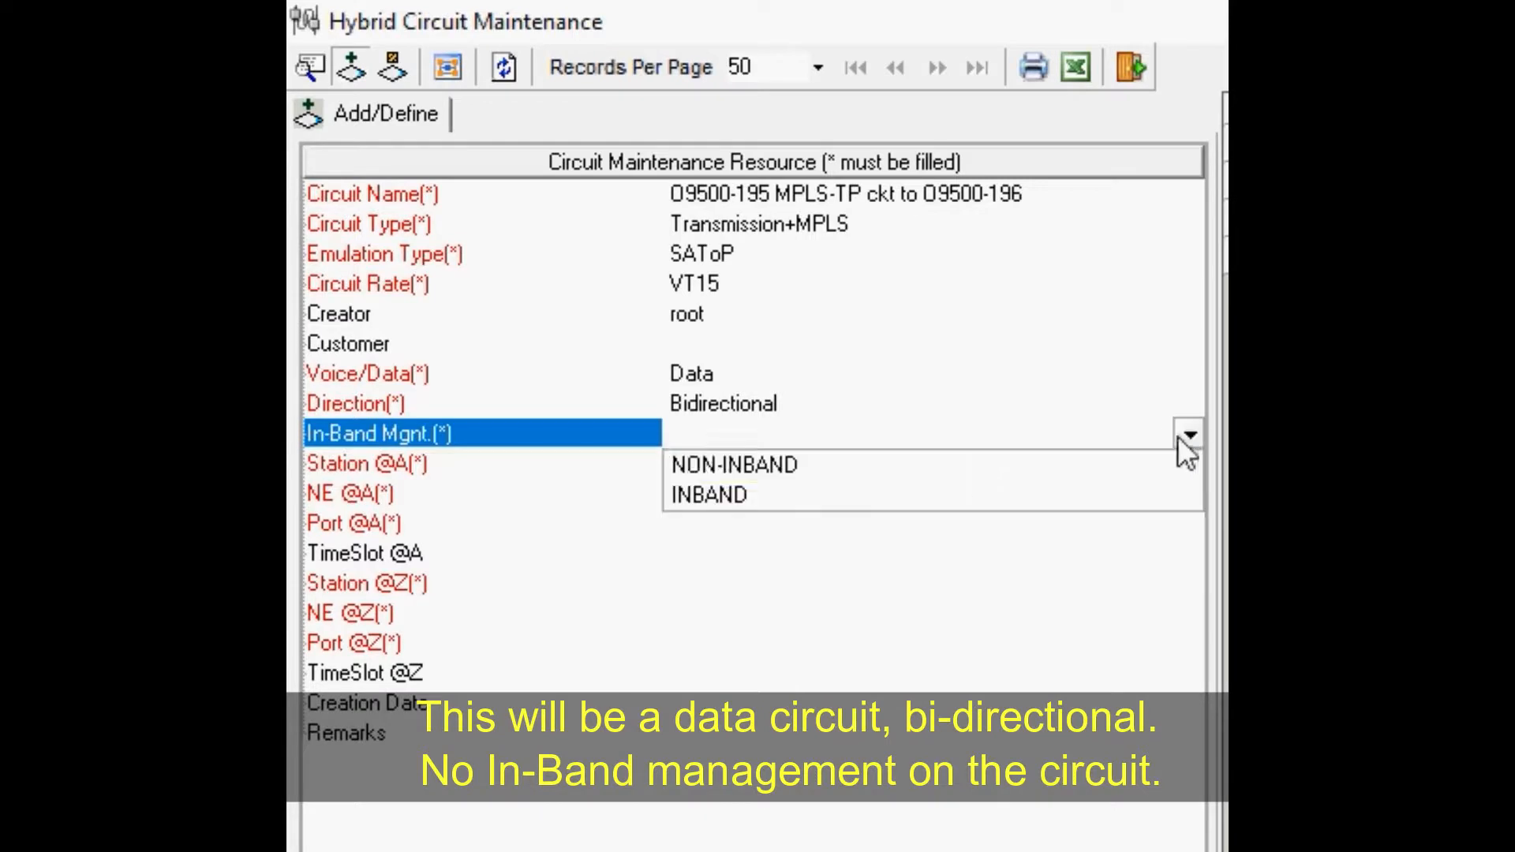
{"action": "left_click", "coordinate": [732, 465]}
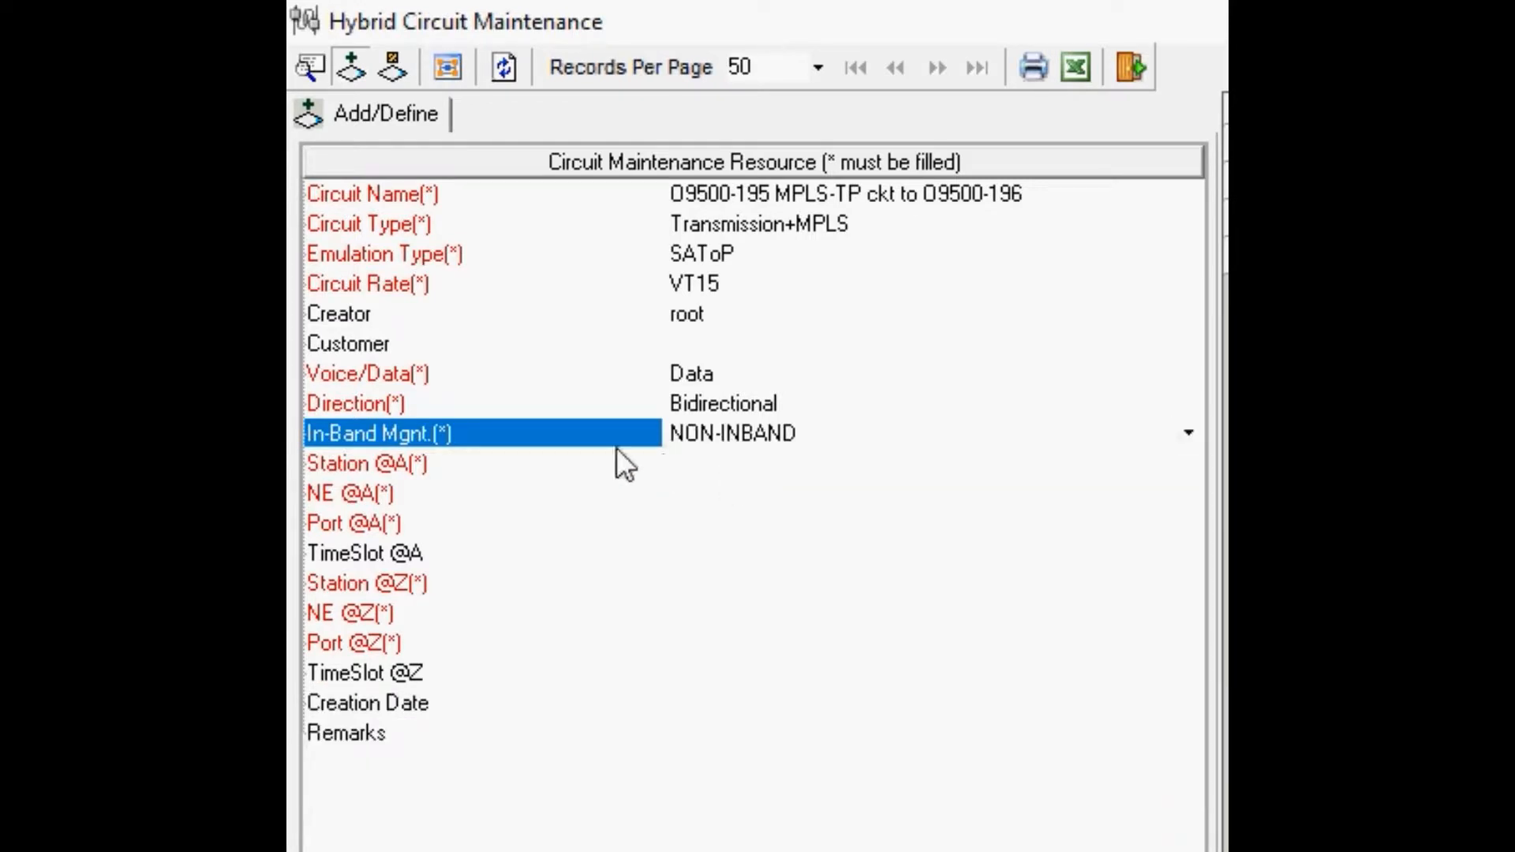
Step: Choose Test Lab 1 under Texas as the A-end station
{"action": "left_click", "coordinate": [593, 462]}
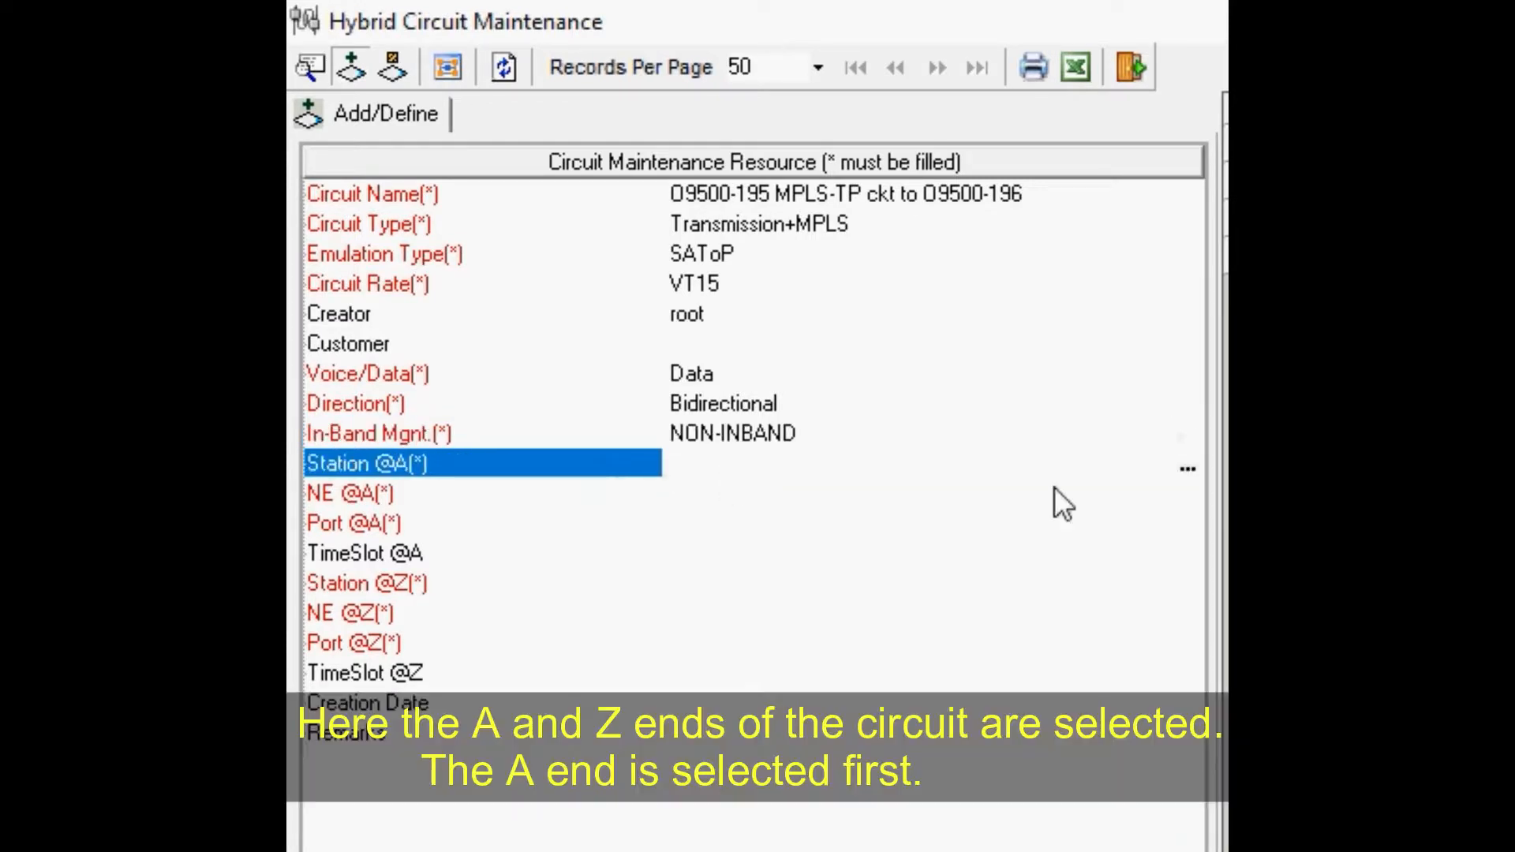
{"action": "left_click", "coordinate": [1184, 466]}
{"action": "left_click", "coordinate": [598, 280]}
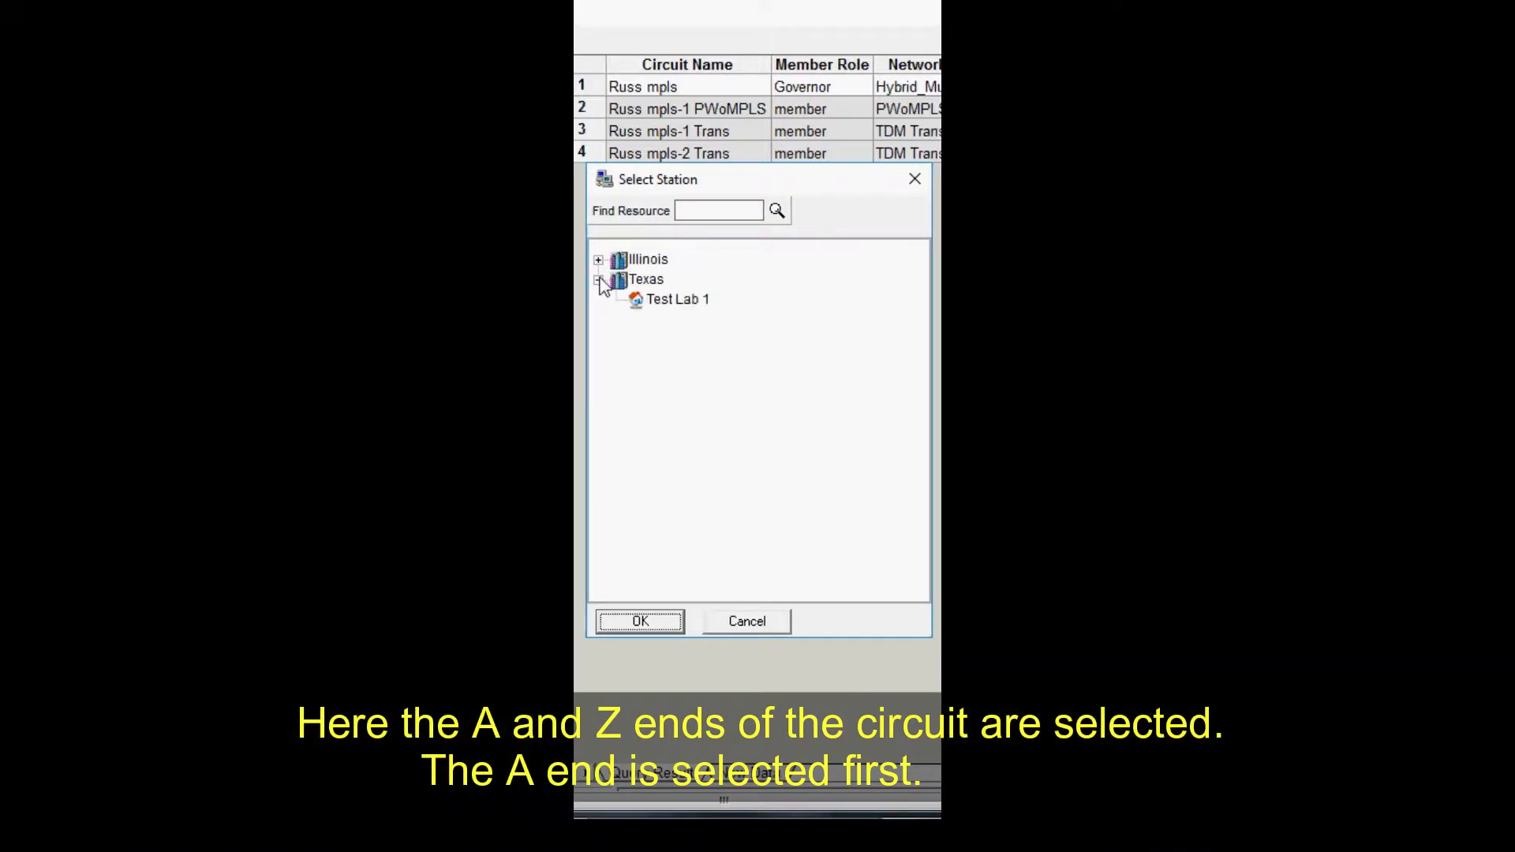
{"action": "left_click", "coordinate": [628, 296]}
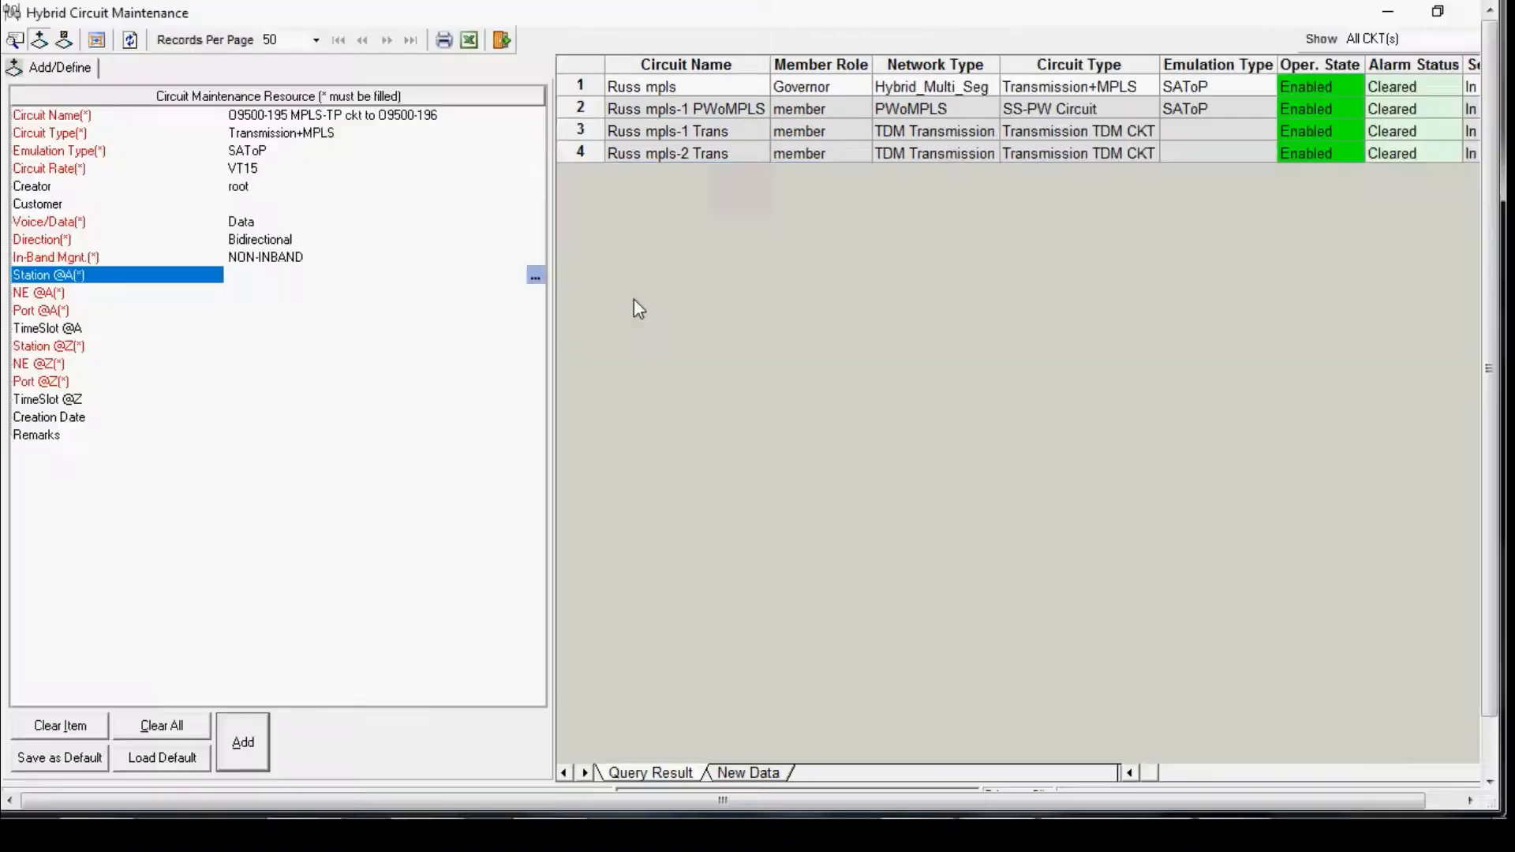
Step: Select O9500-PTN-195 as the A-end network element
{"action": "left_click", "coordinate": [146, 293]}
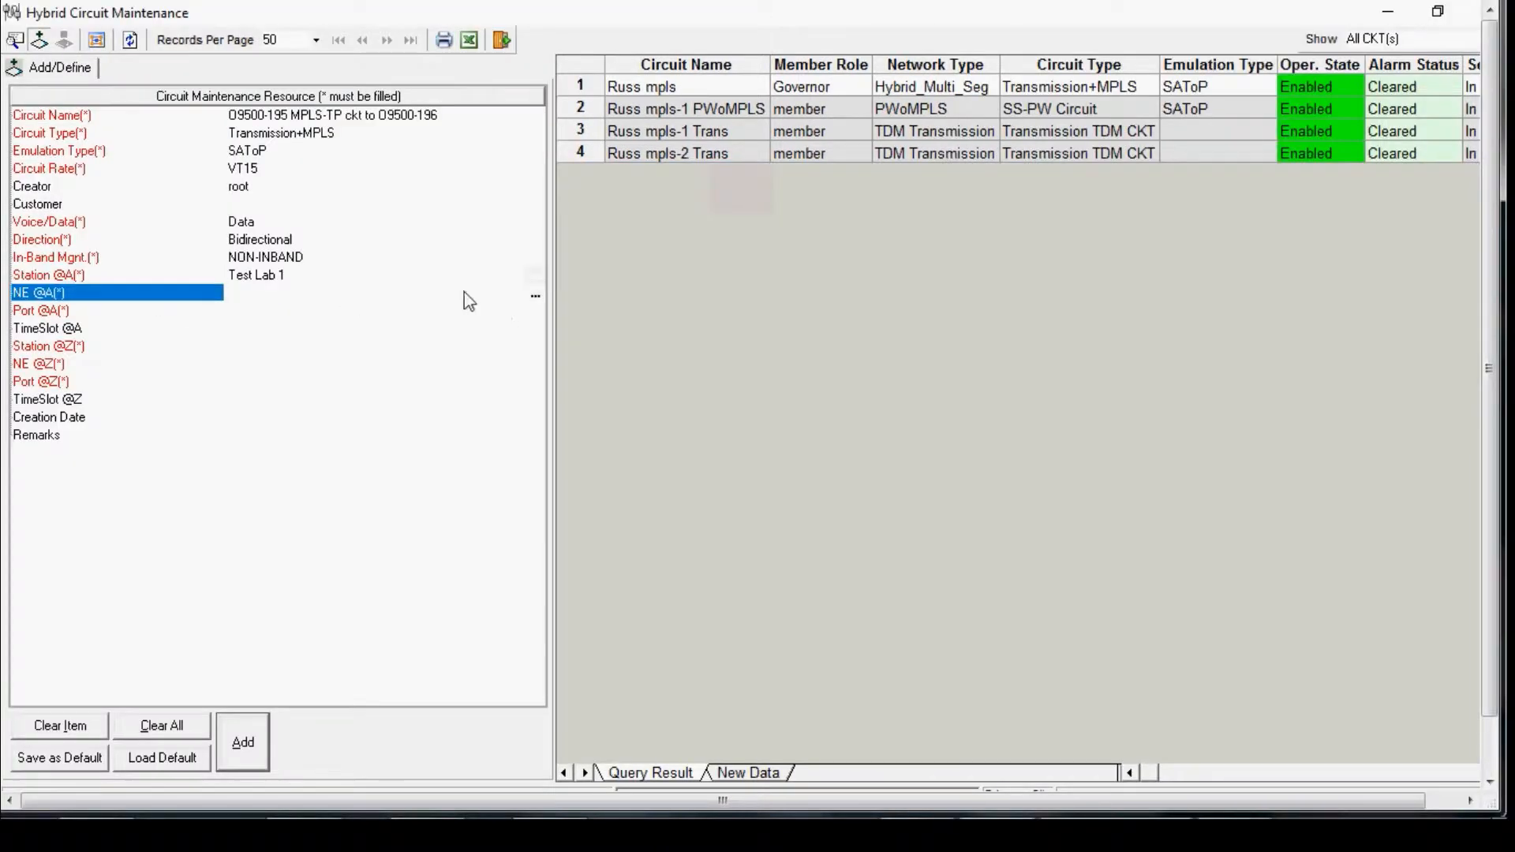
{"action": "left_click", "coordinate": [542, 297]}
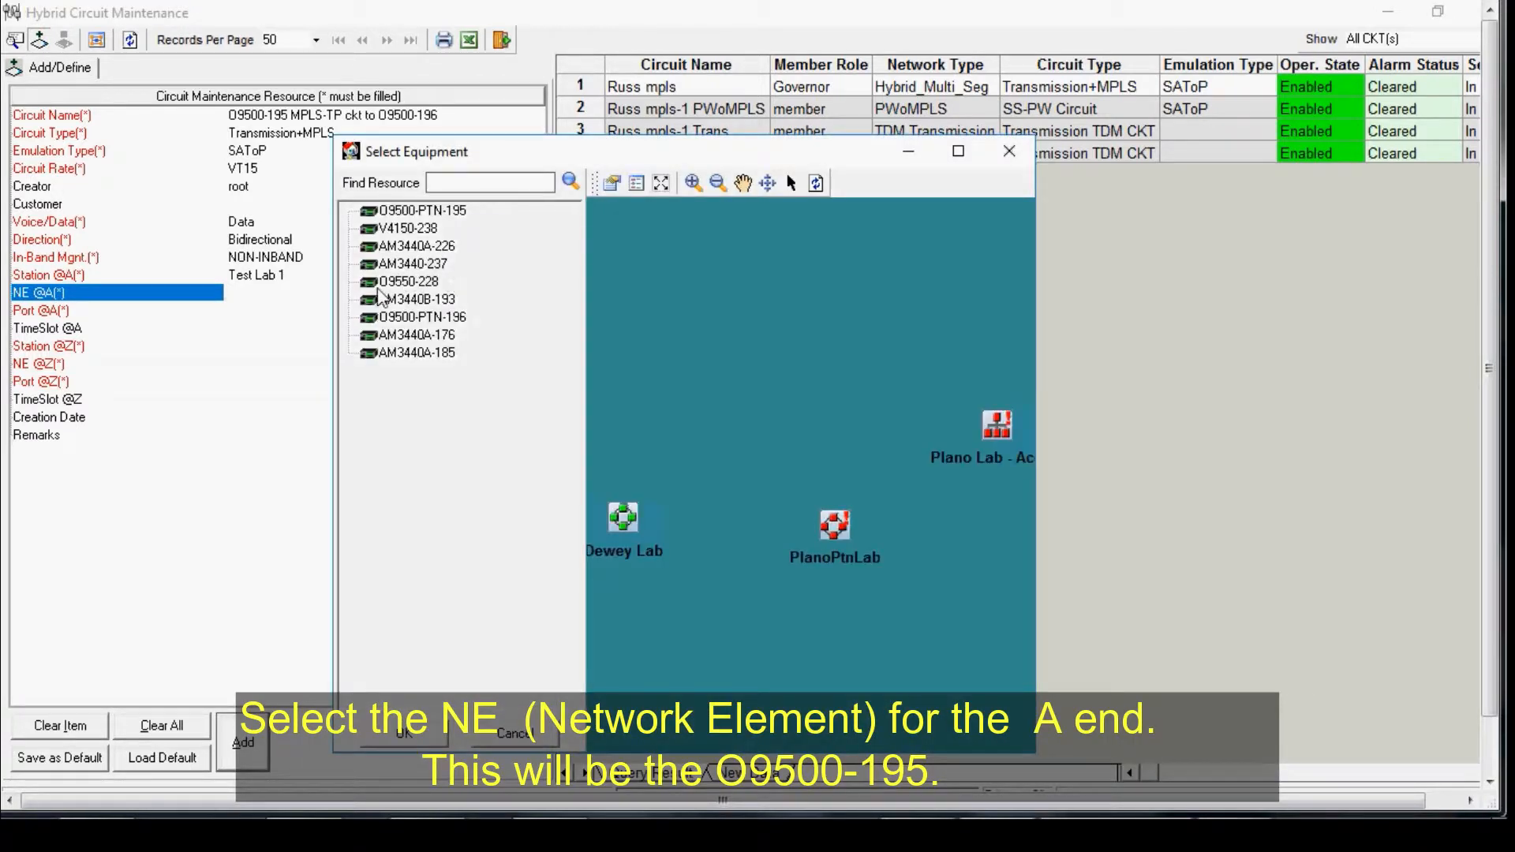
{"action": "left_click", "coordinate": [380, 211]}
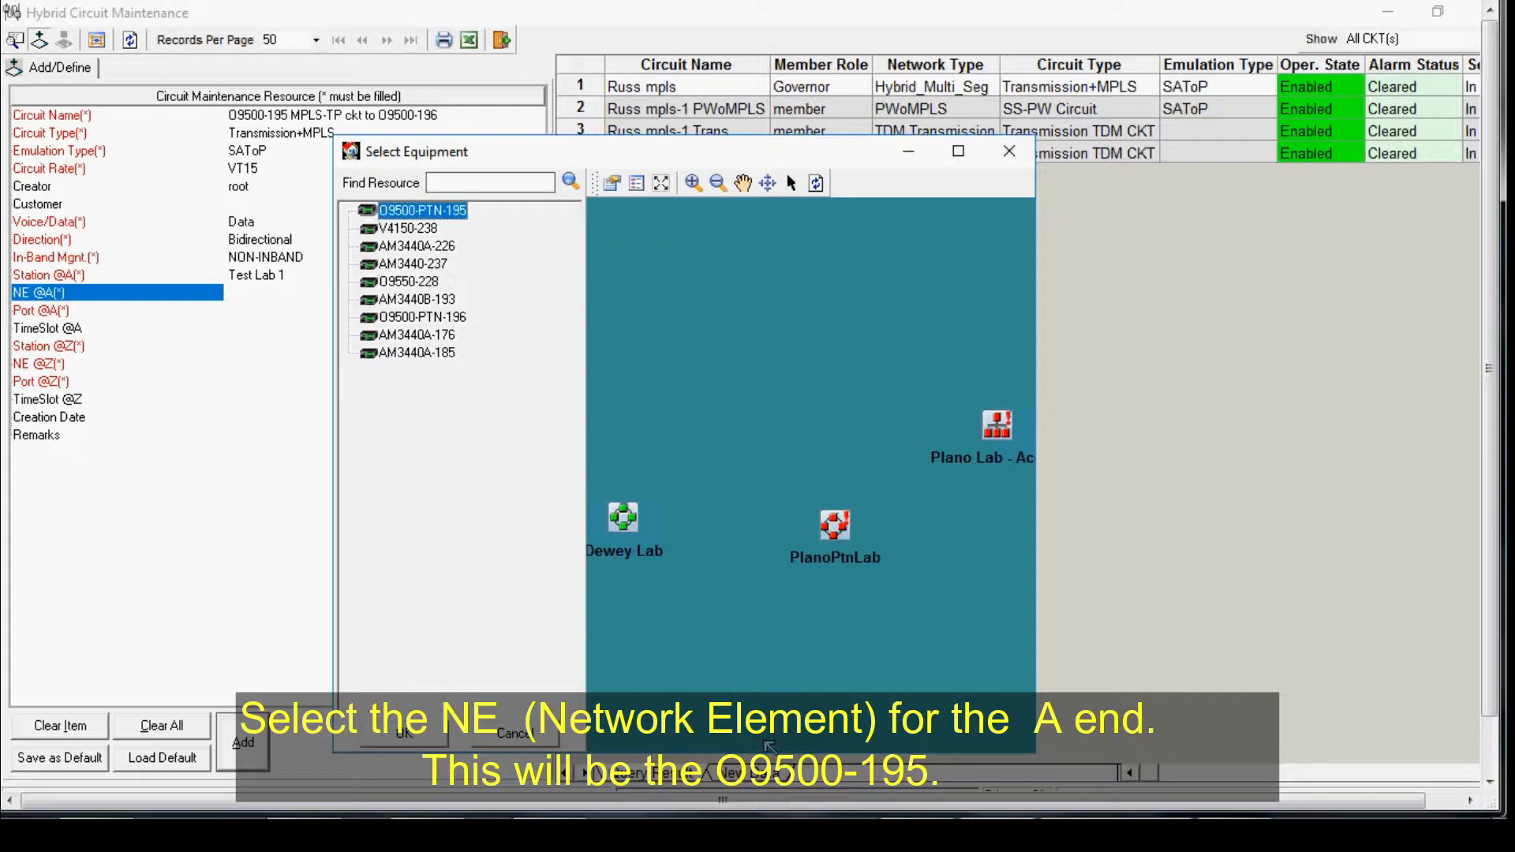
{"action": "left_click", "coordinate": [401, 732]}
Step: Select port-2 of VTTE1-VTT1 on shelf 1 as the A-end port
{"action": "left_click", "coordinate": [96, 313]}
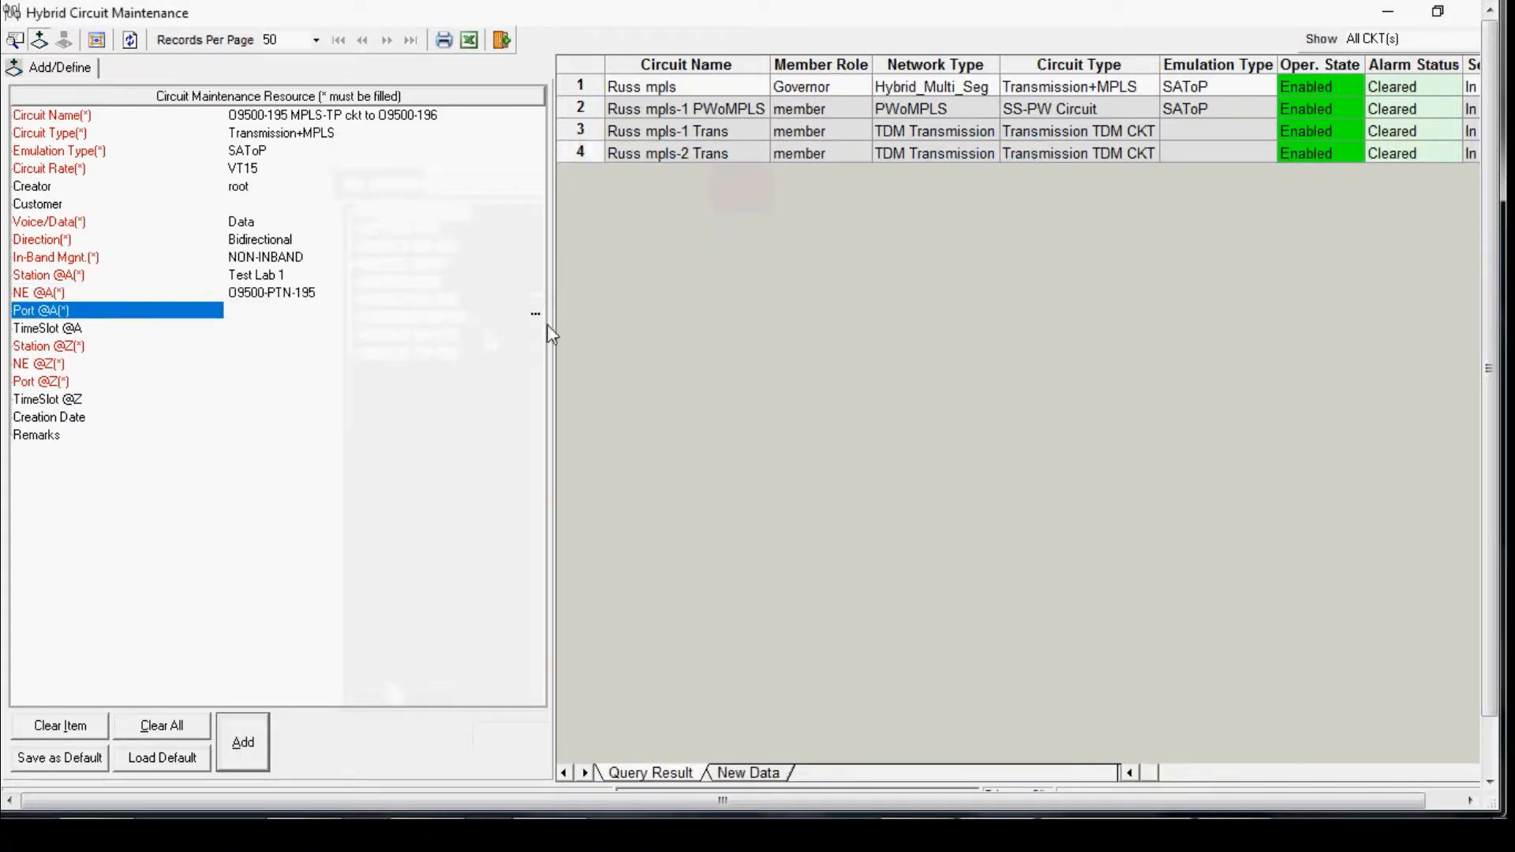
{"action": "left_click", "coordinate": [536, 313]}
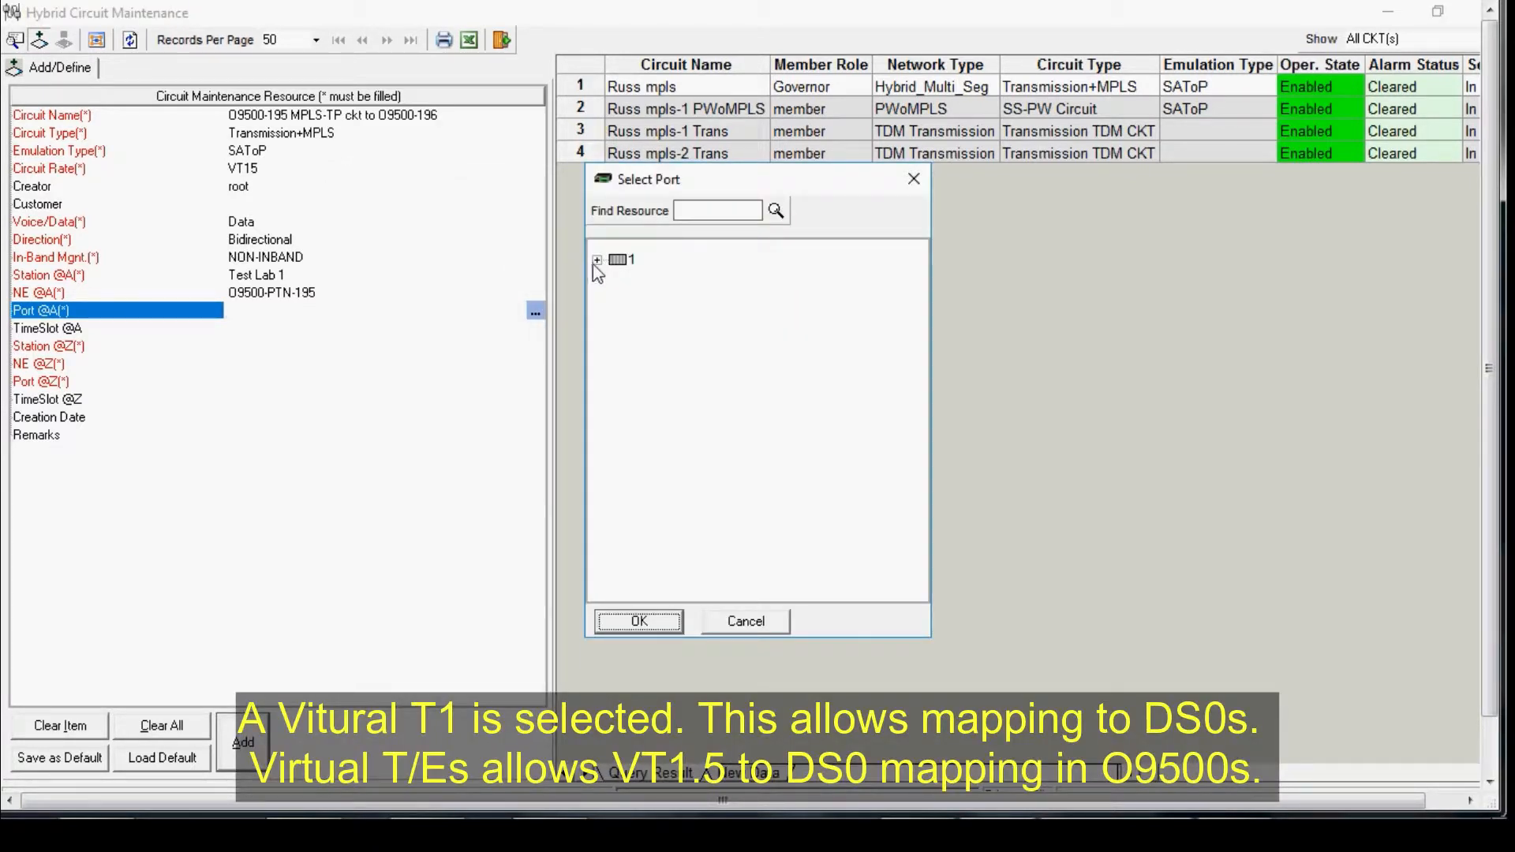
{"action": "left_click", "coordinate": [622, 261]}
{"action": "double_click", "coordinate": [615, 261]}
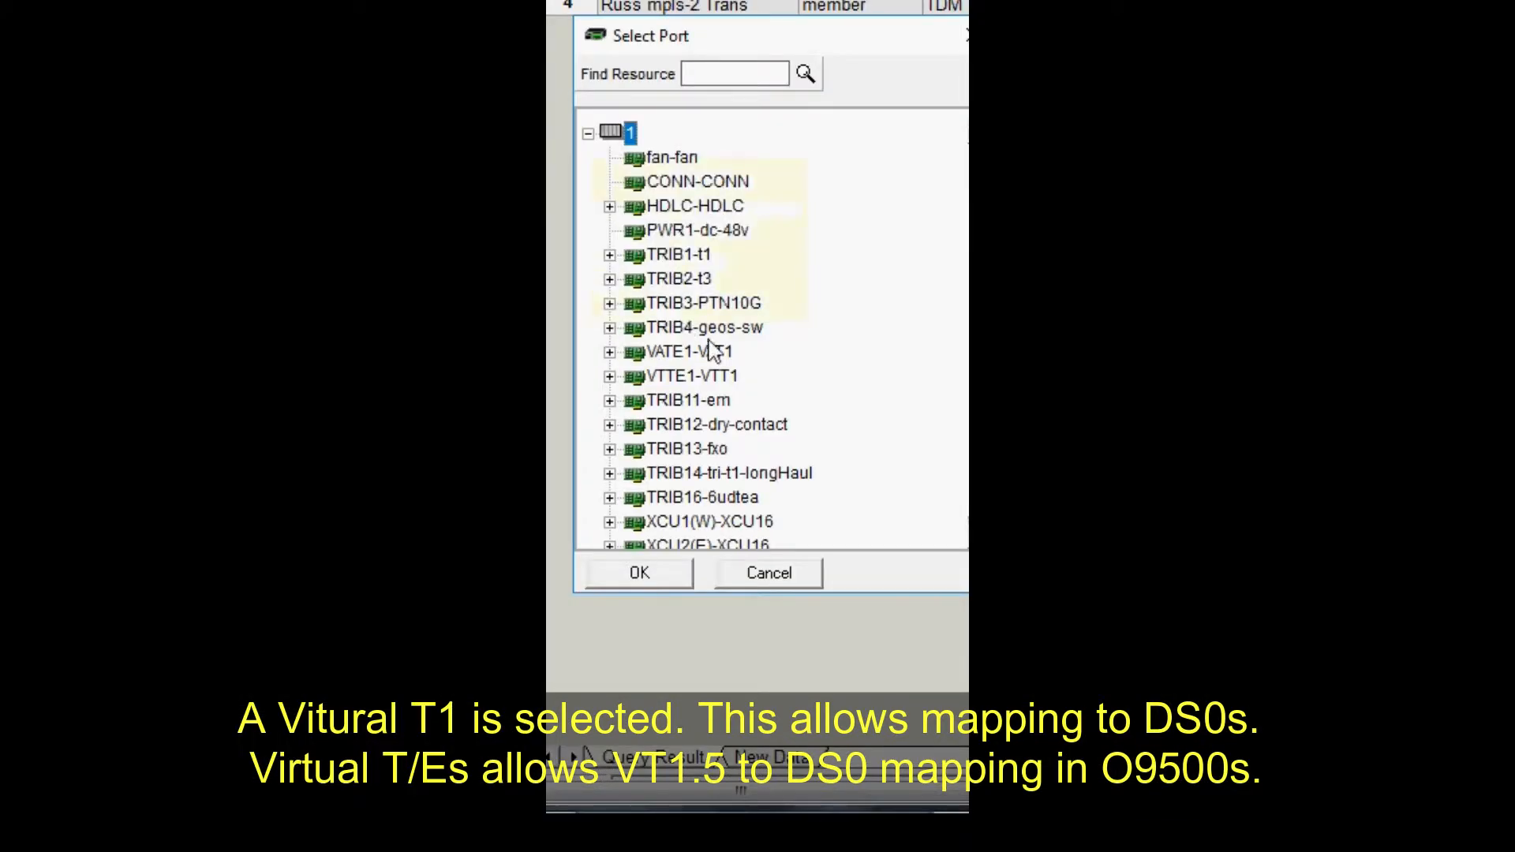
{"action": "double_click", "coordinate": [645, 378]}
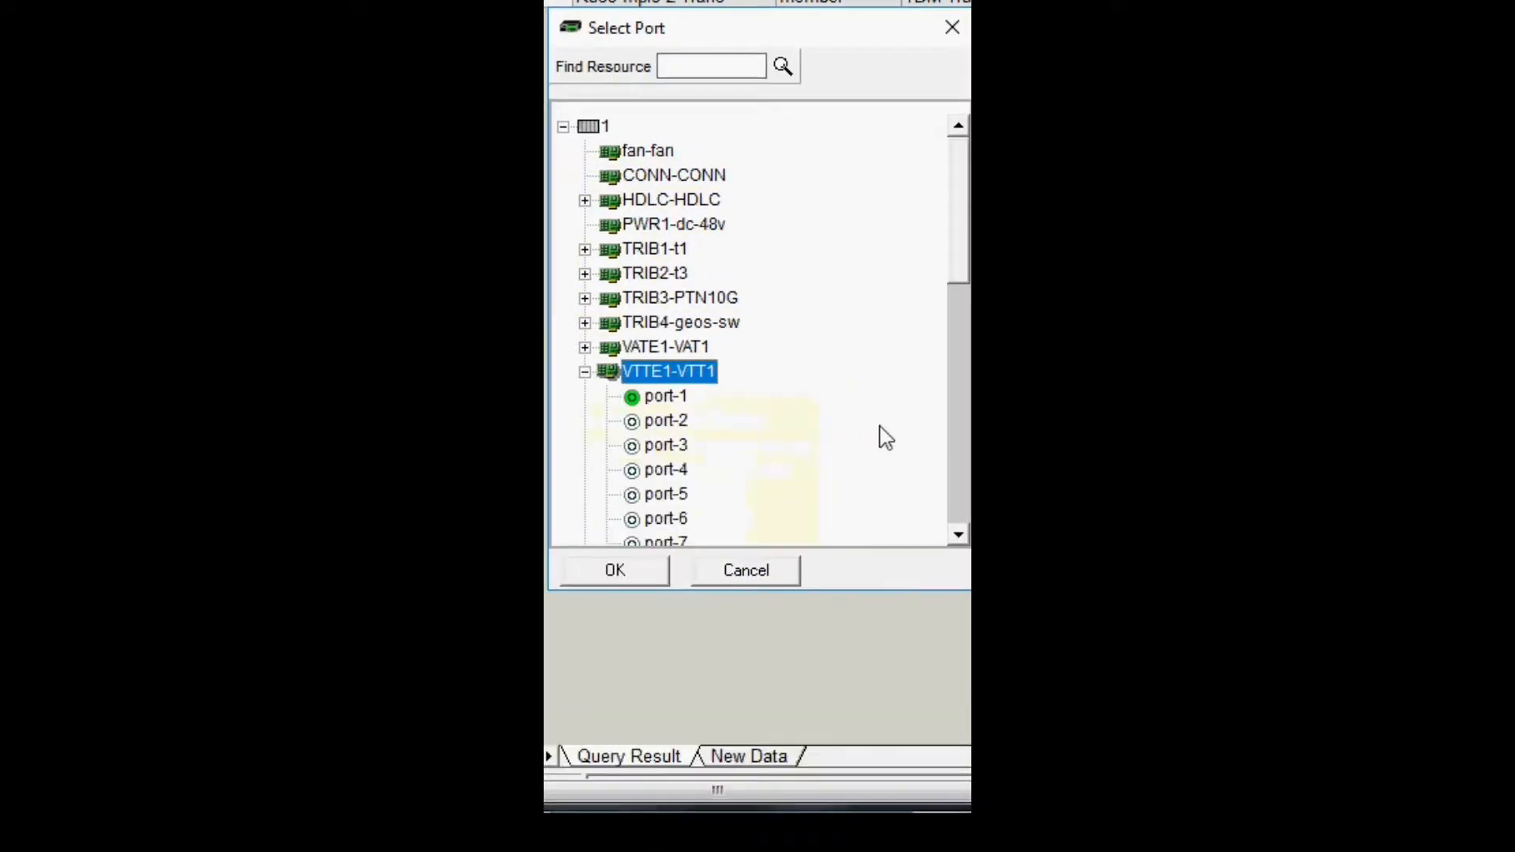
{"action": "left_click", "coordinate": [635, 420]}
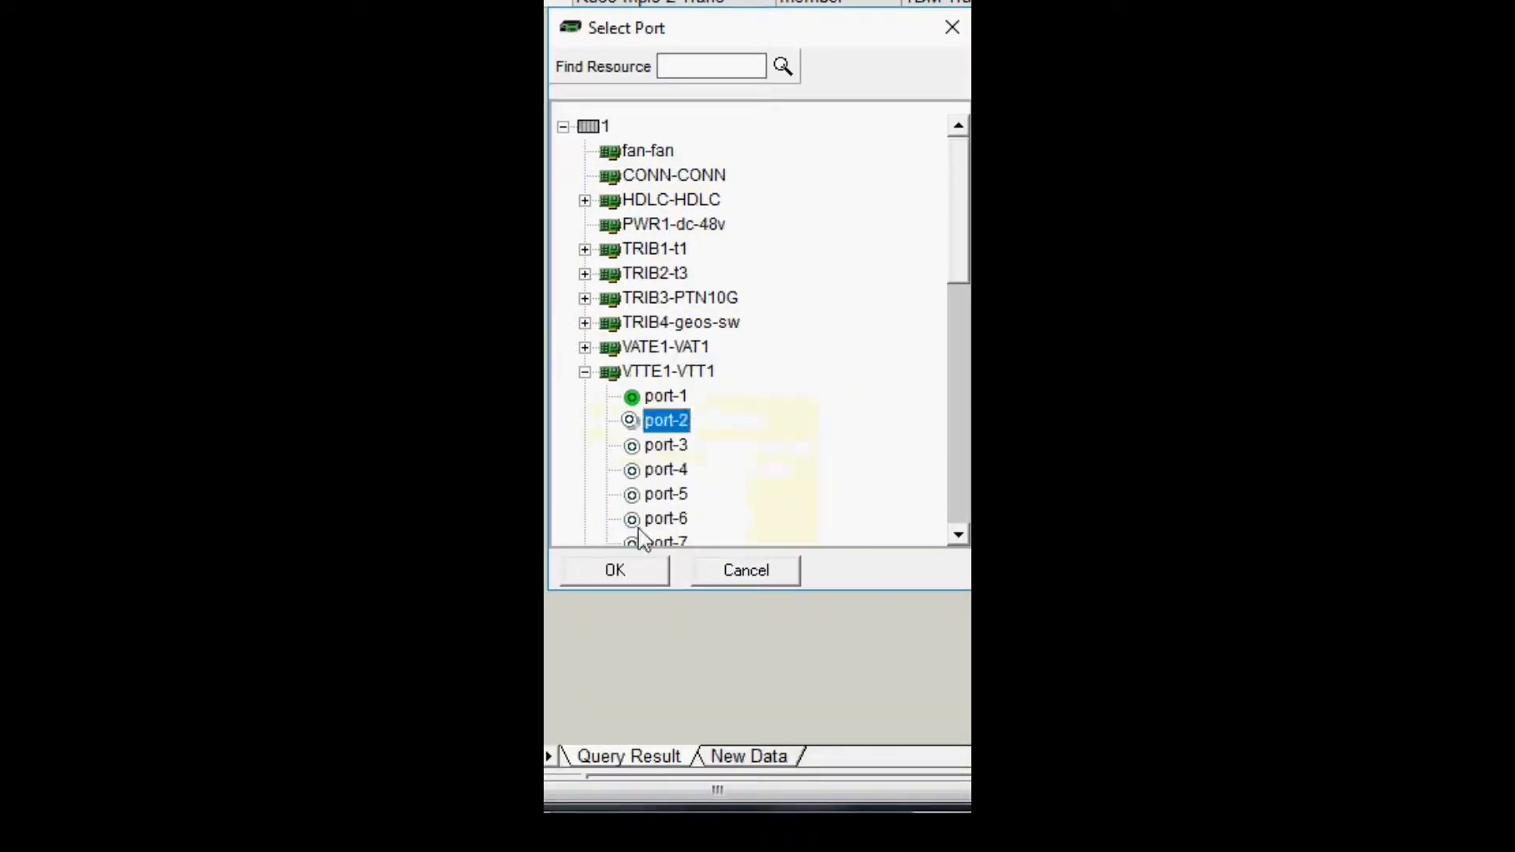
{"action": "left_click", "coordinate": [615, 573]}
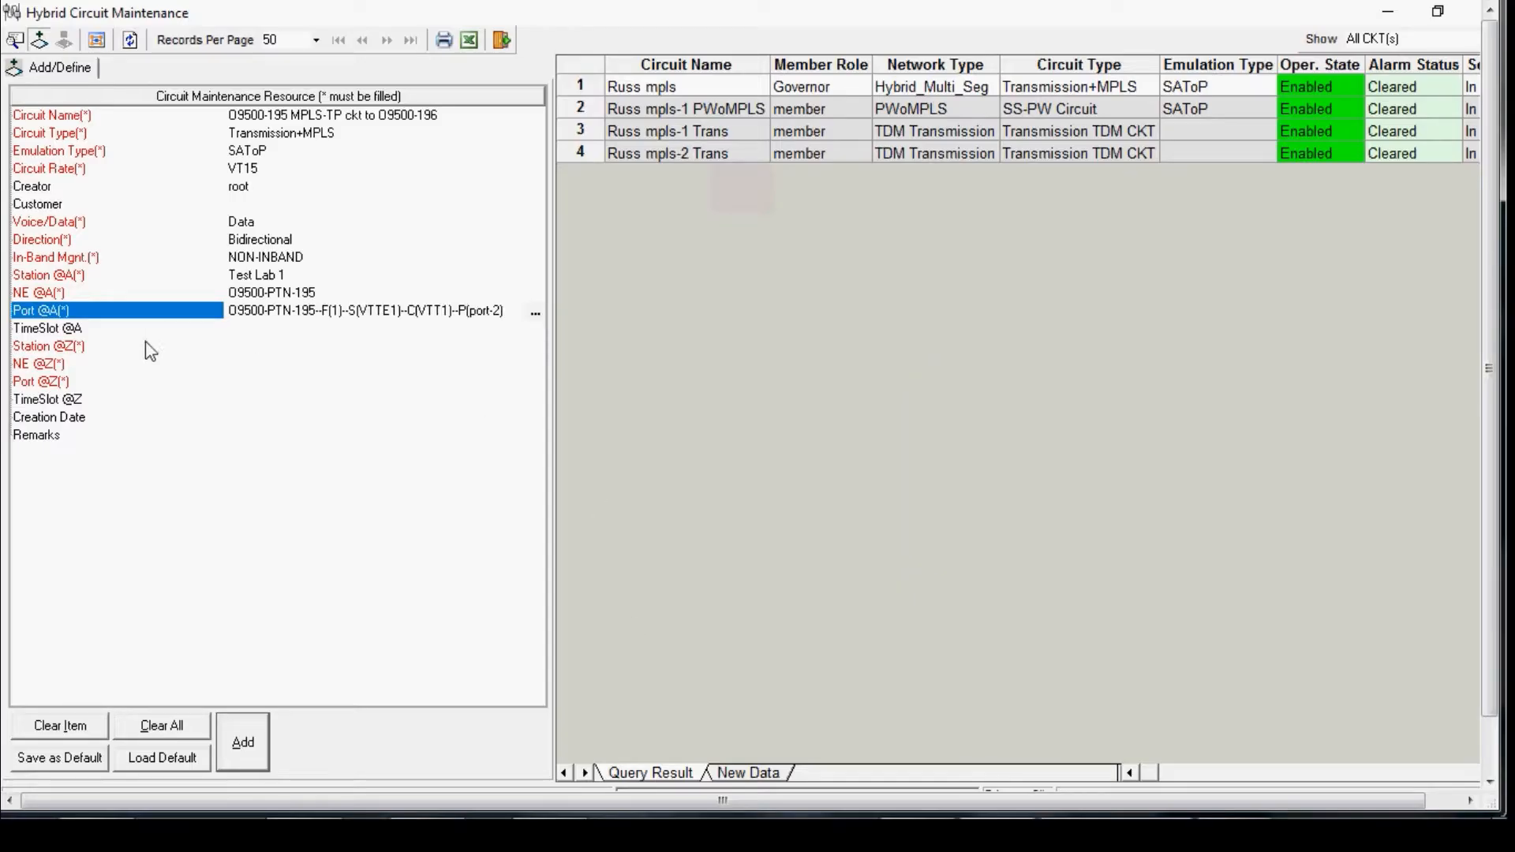
Step: Choose Test Lab 1 as the Z-end station
{"action": "left_click", "coordinate": [150, 348]}
{"action": "left_click", "coordinate": [535, 348]}
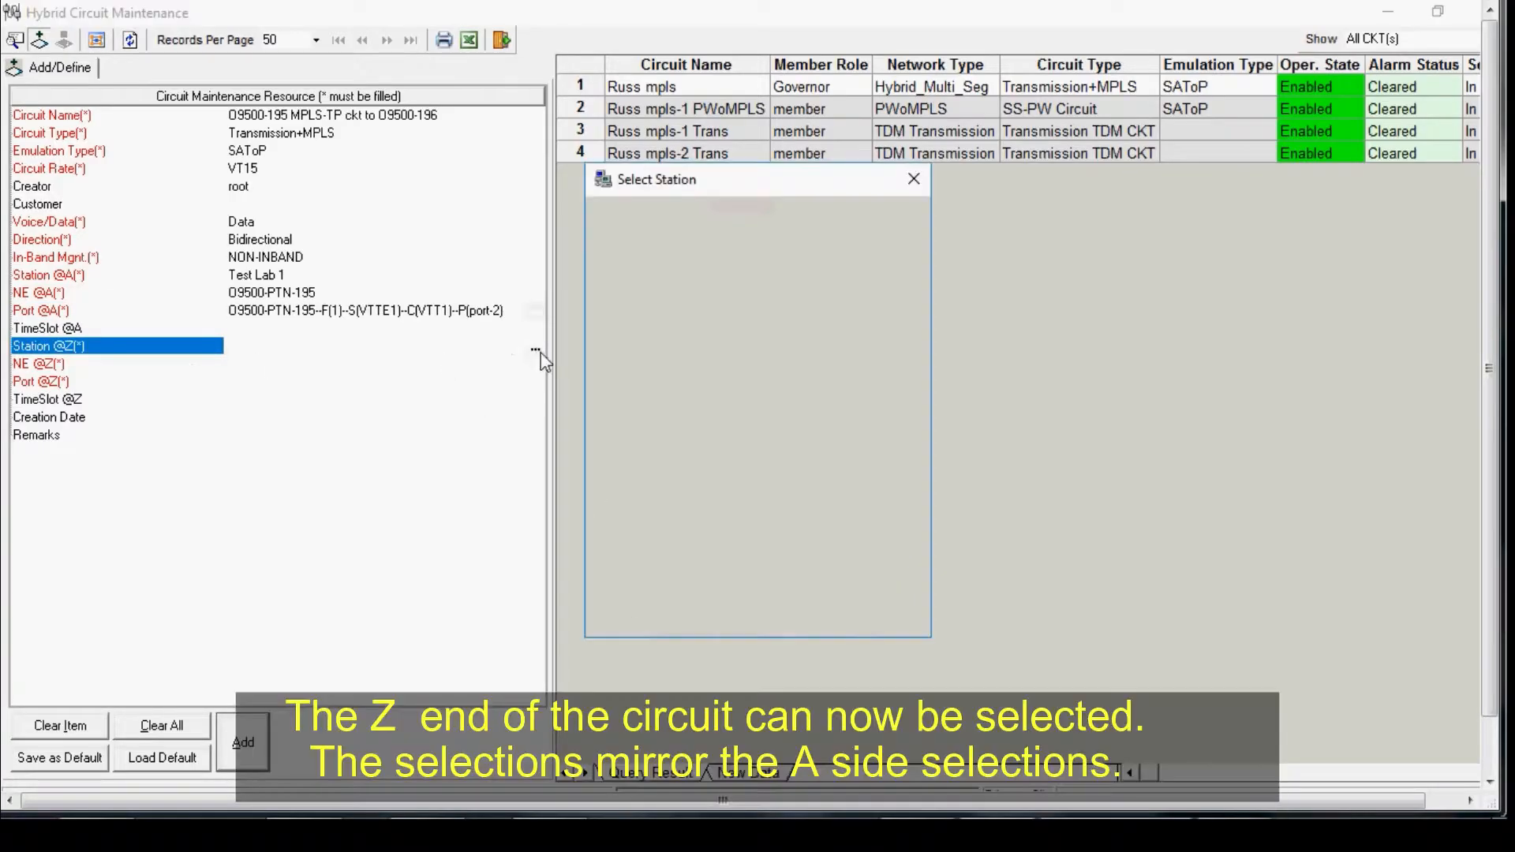
{"action": "left_click", "coordinate": [597, 280]}
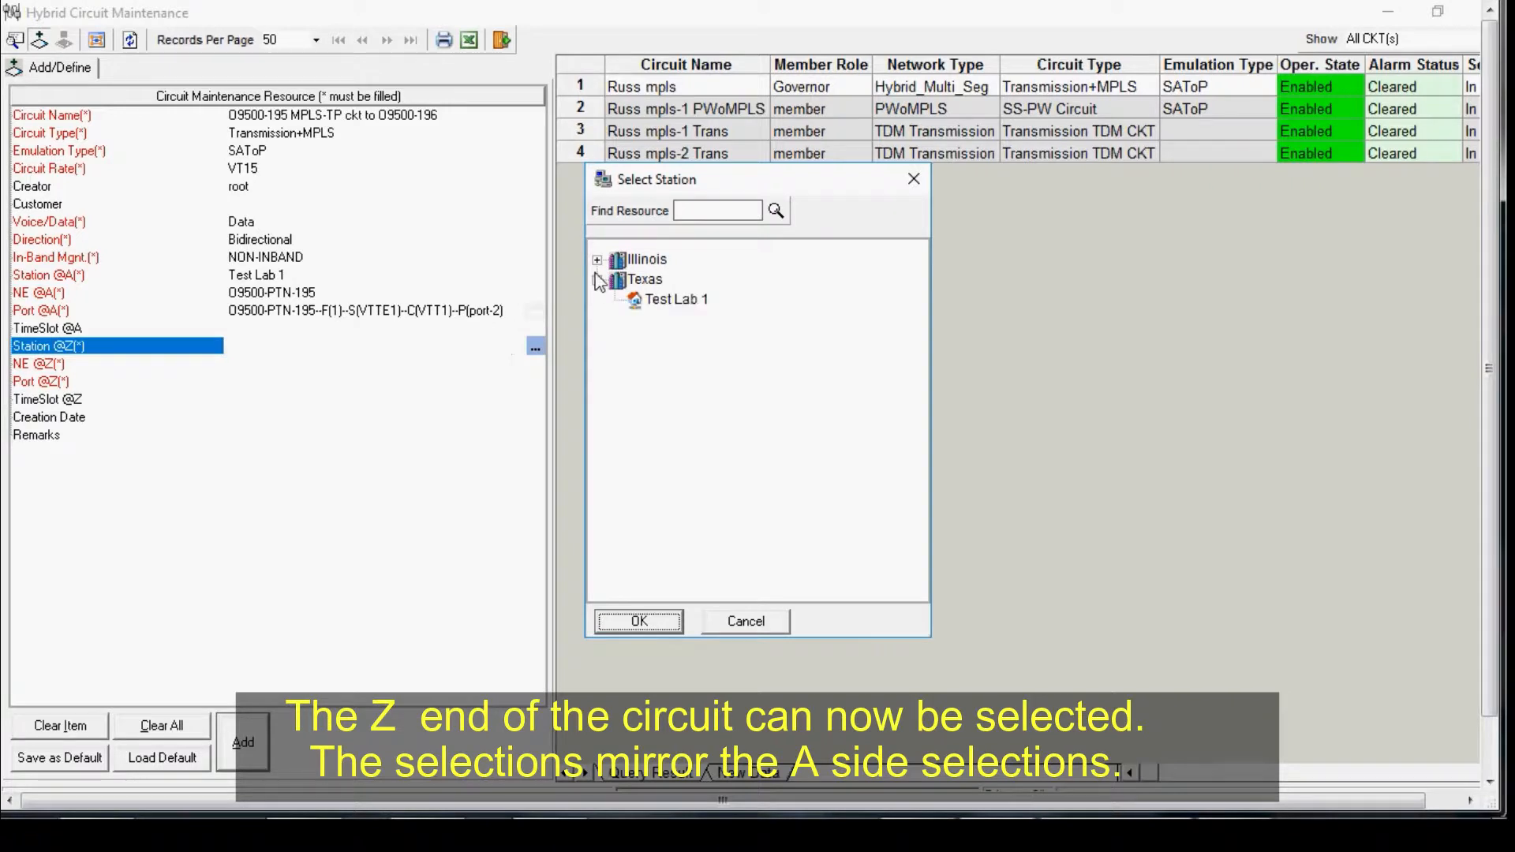
{"action": "left_click", "coordinate": [658, 305]}
{"action": "left_click", "coordinate": [641, 621]}
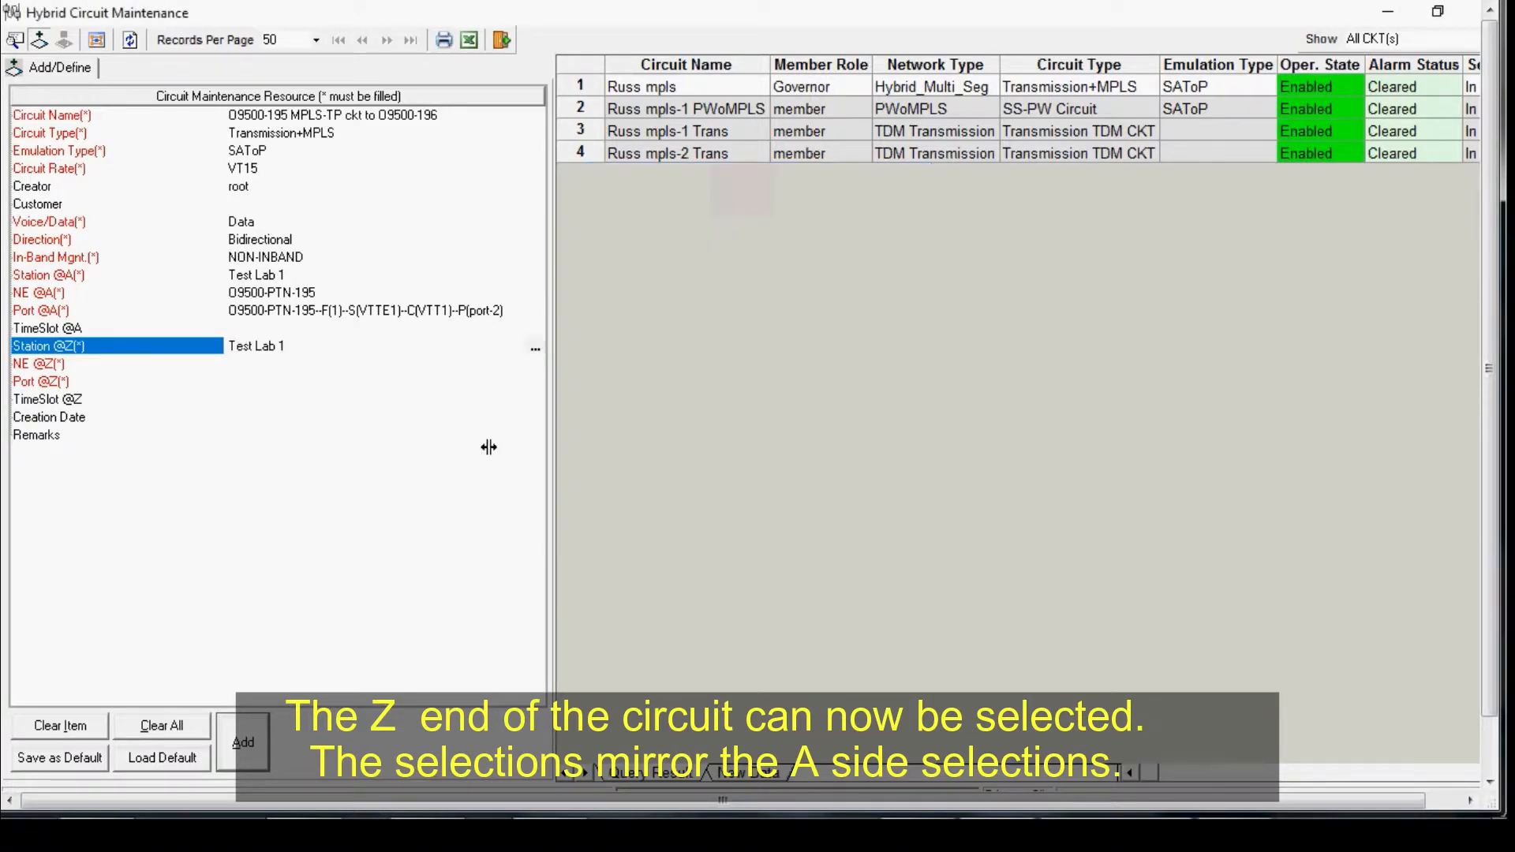
Step: Select O9500-PTN-196 as the Z-end network element
{"action": "left_click", "coordinate": [321, 366]}
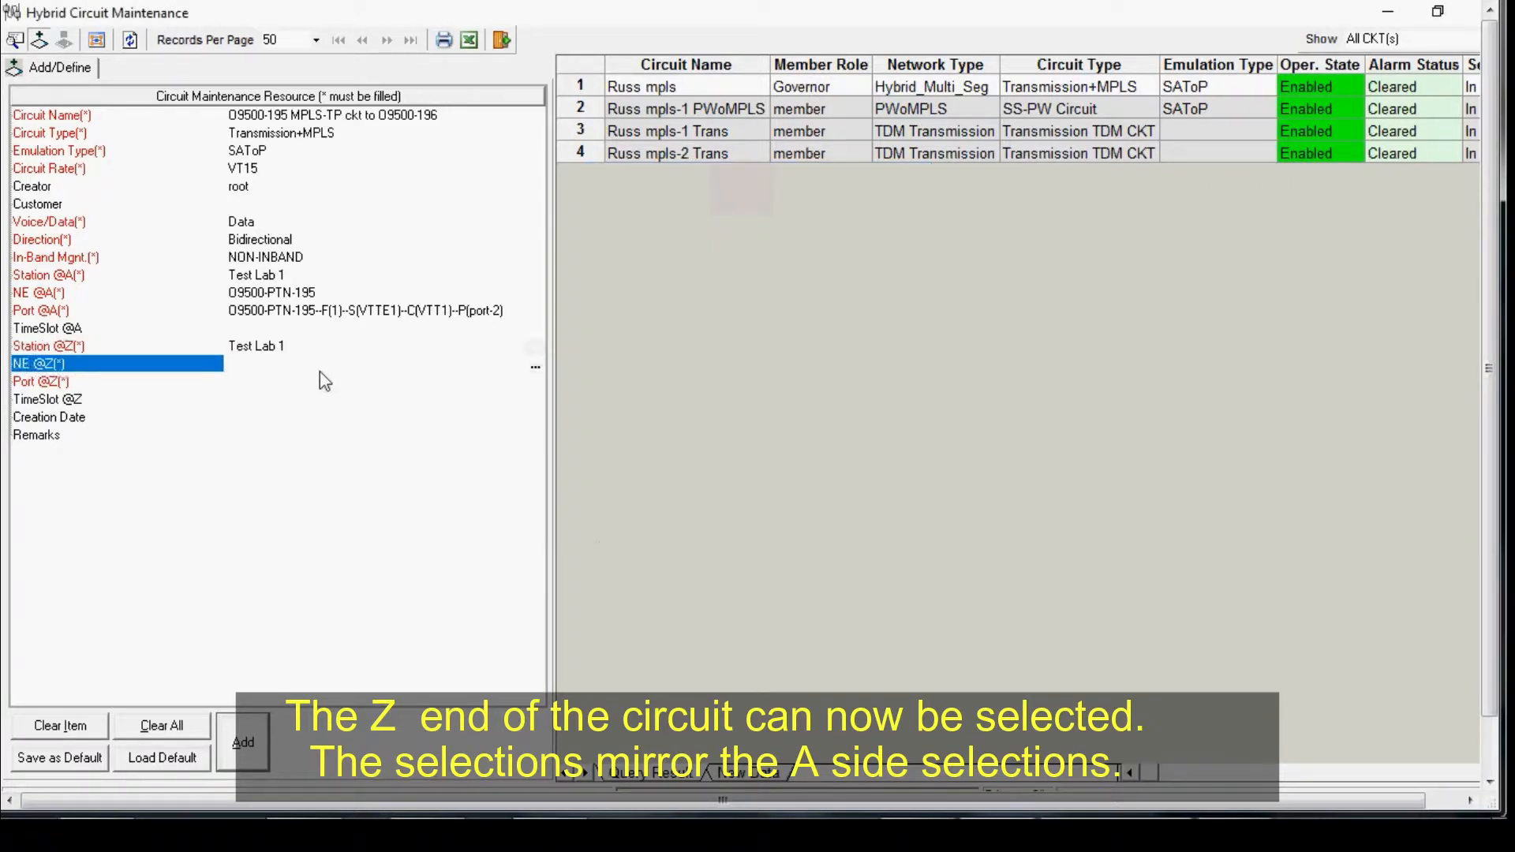
{"action": "left_click", "coordinate": [535, 367]}
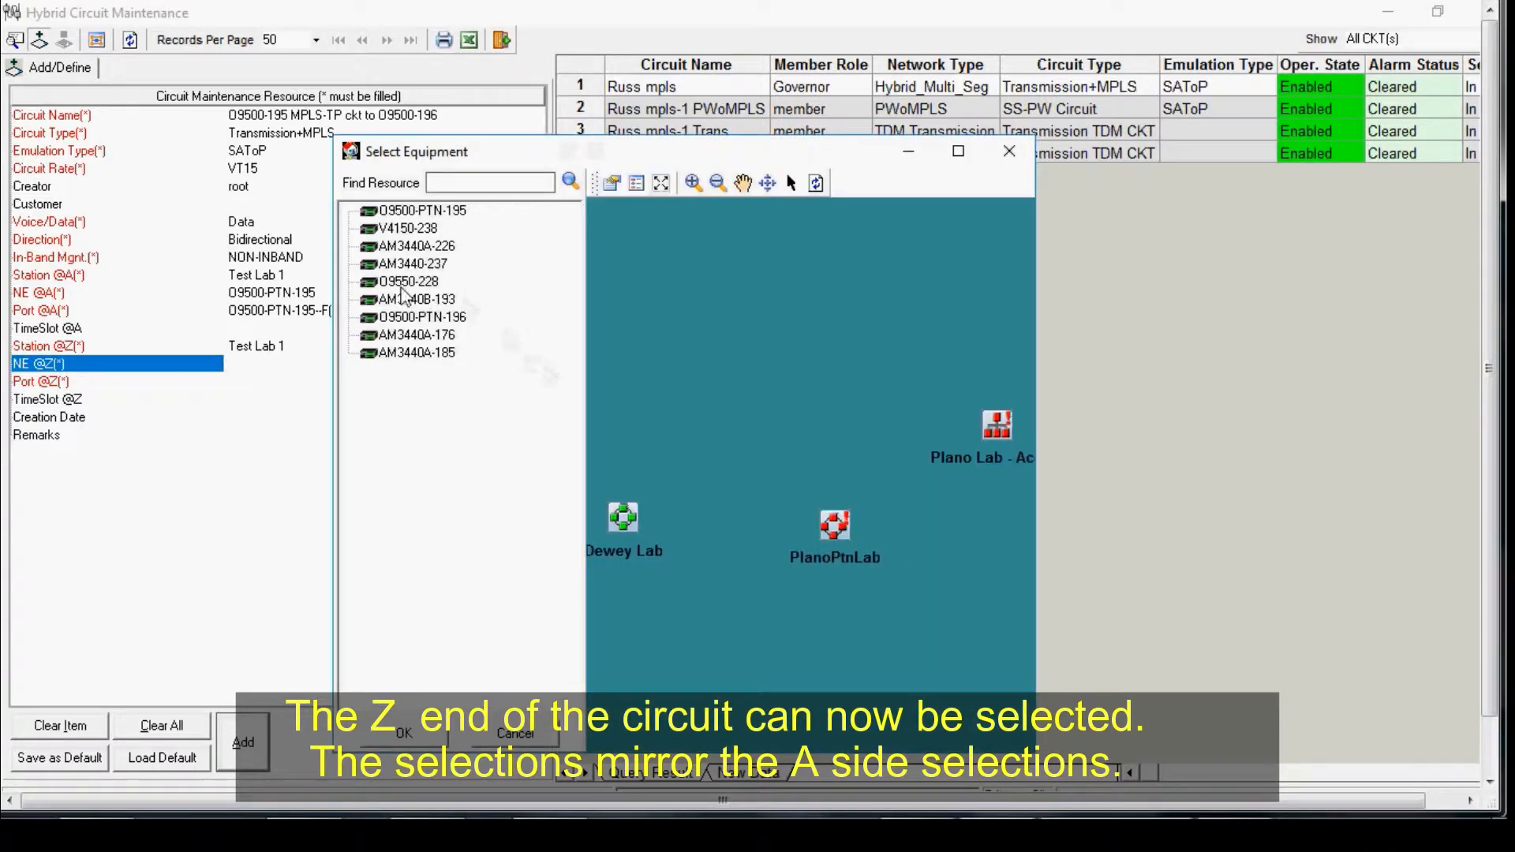
{"action": "left_click", "coordinate": [435, 319]}
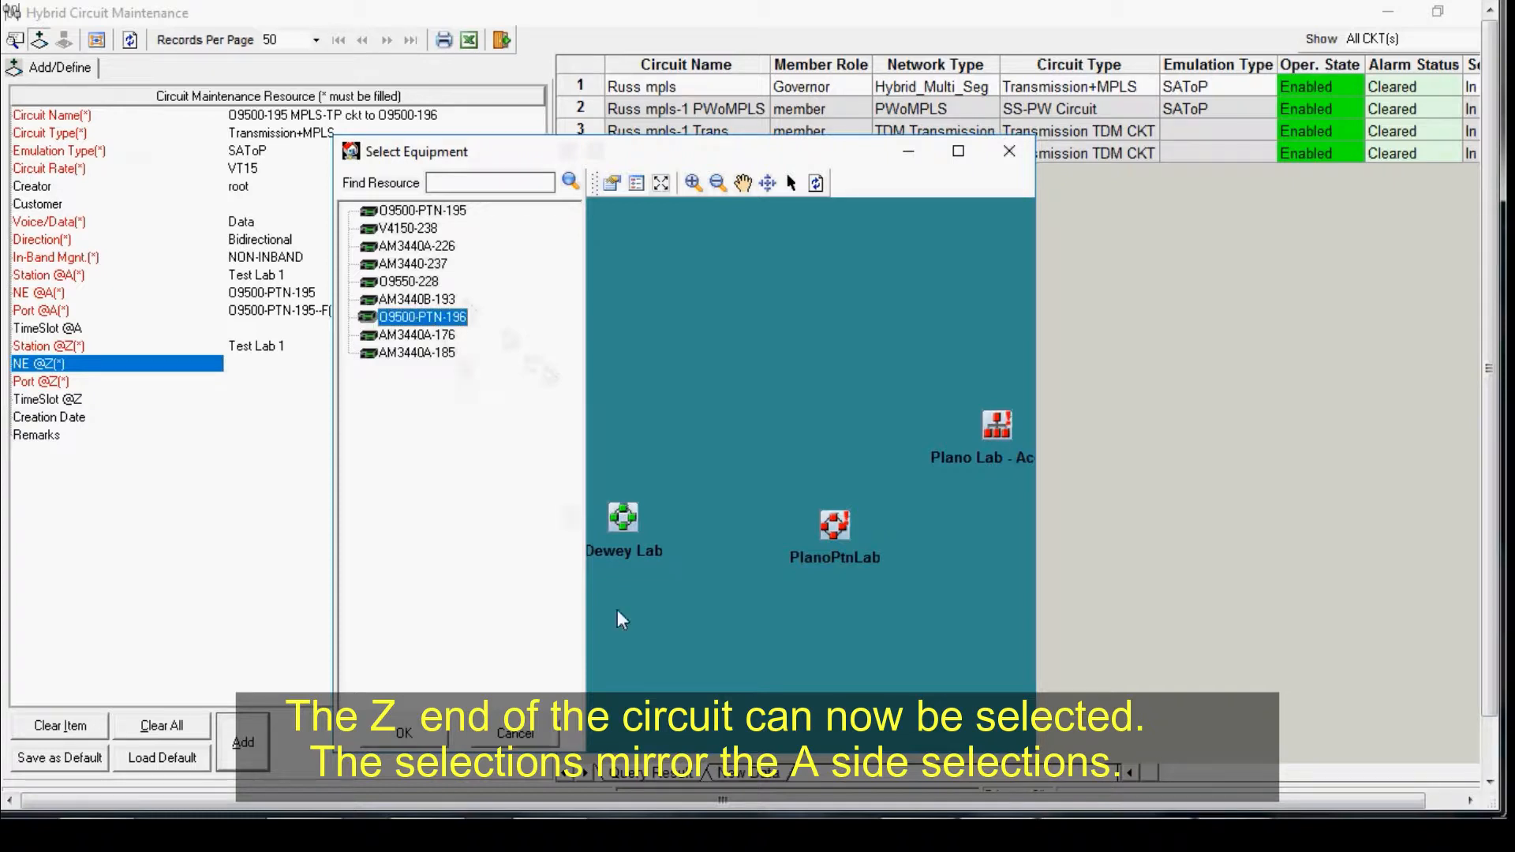
{"action": "left_click", "coordinate": [404, 733]}
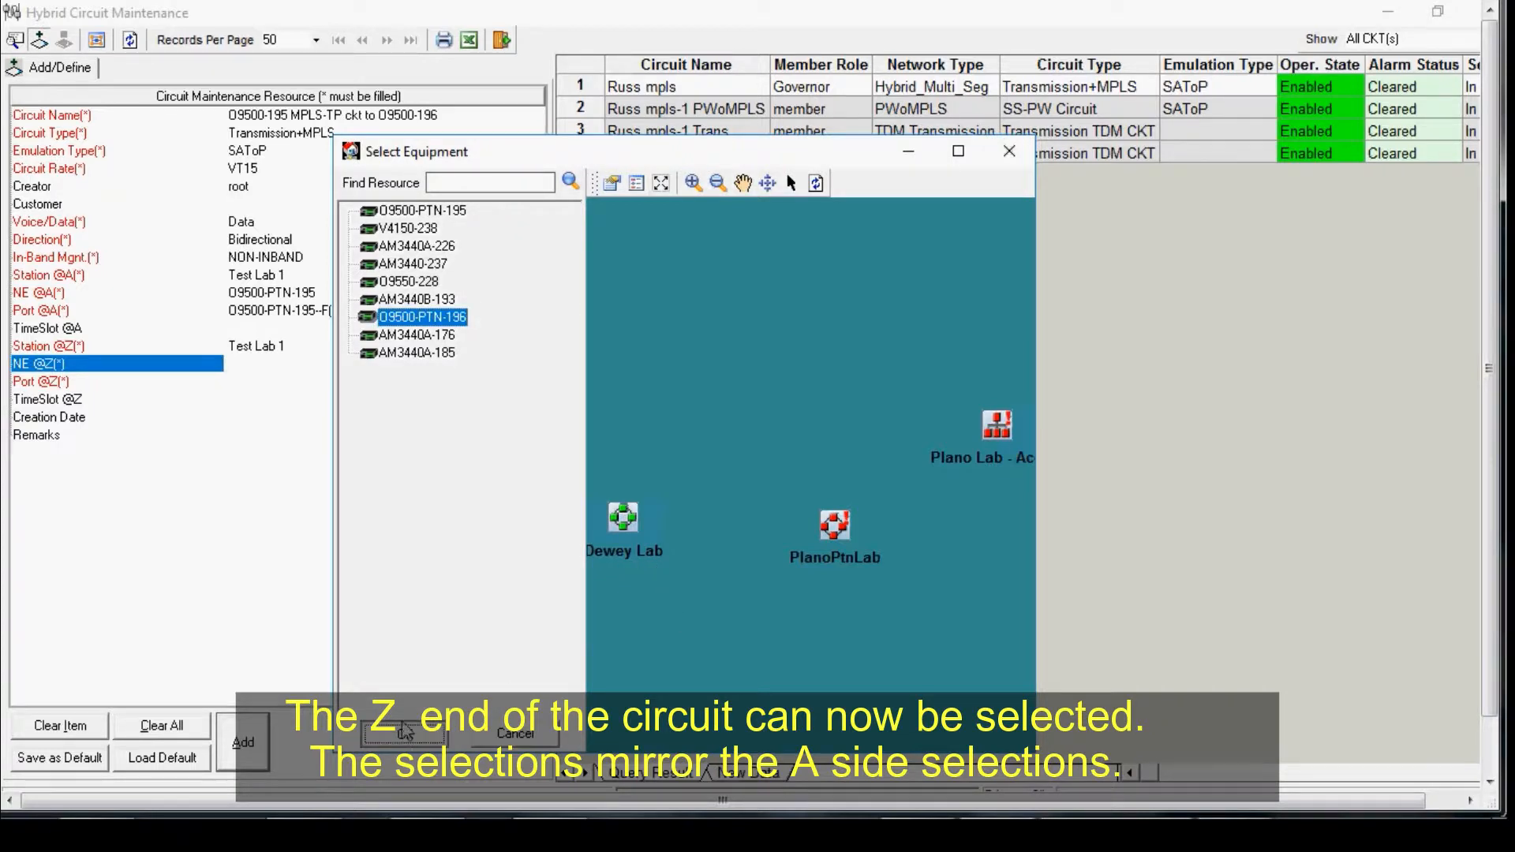
Step: Select port-2 of VTTE1-VTT1 on shelf 1 as the Z-end port
{"action": "left_click", "coordinate": [206, 384]}
{"action": "left_click", "coordinate": [535, 383]}
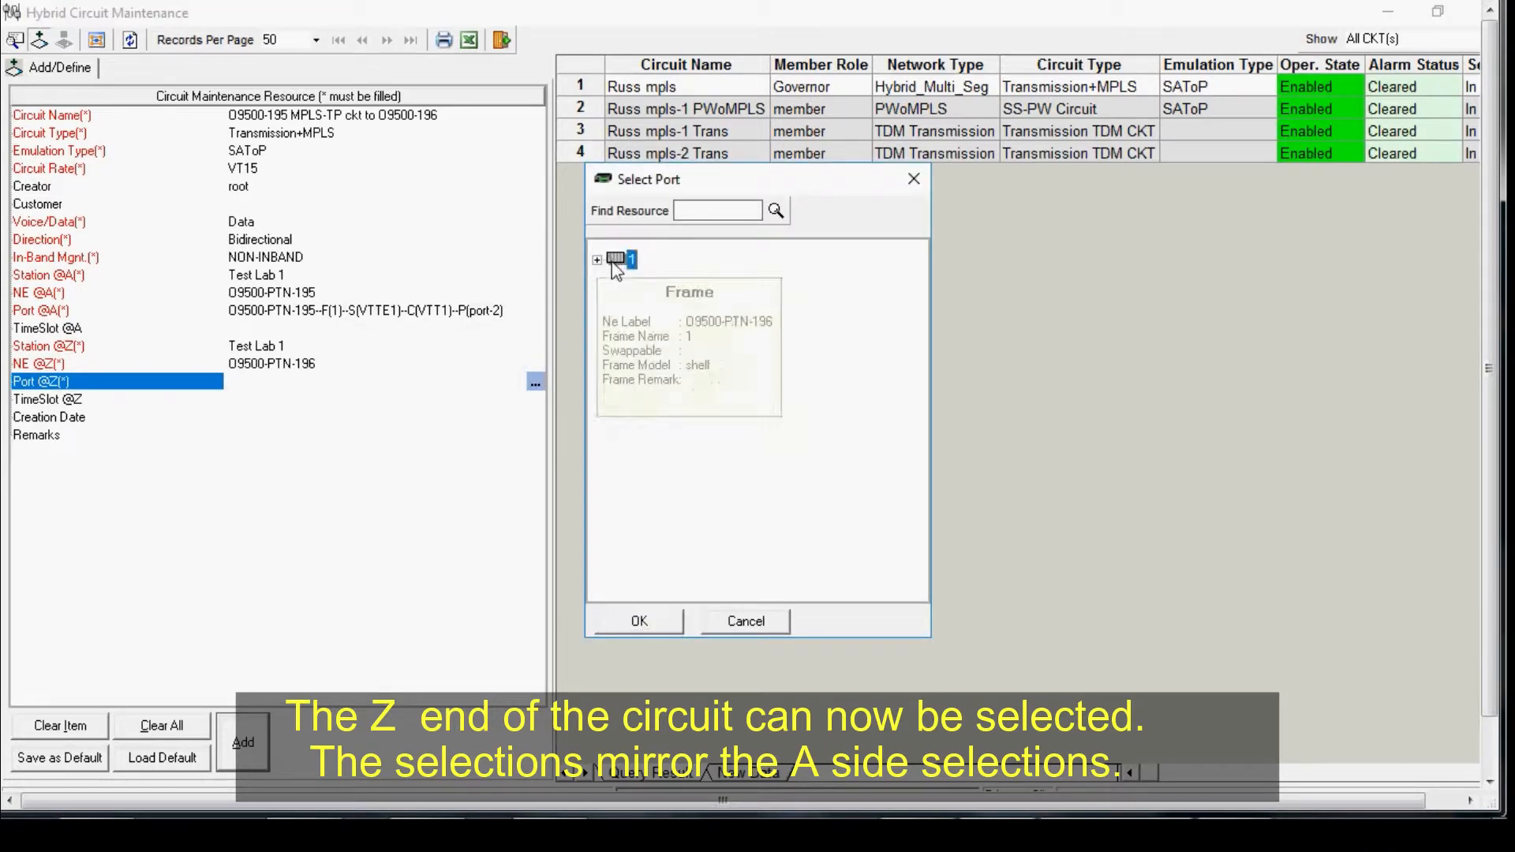
{"action": "left_click", "coordinate": [624, 264]}
{"action": "double_click", "coordinate": [627, 263]}
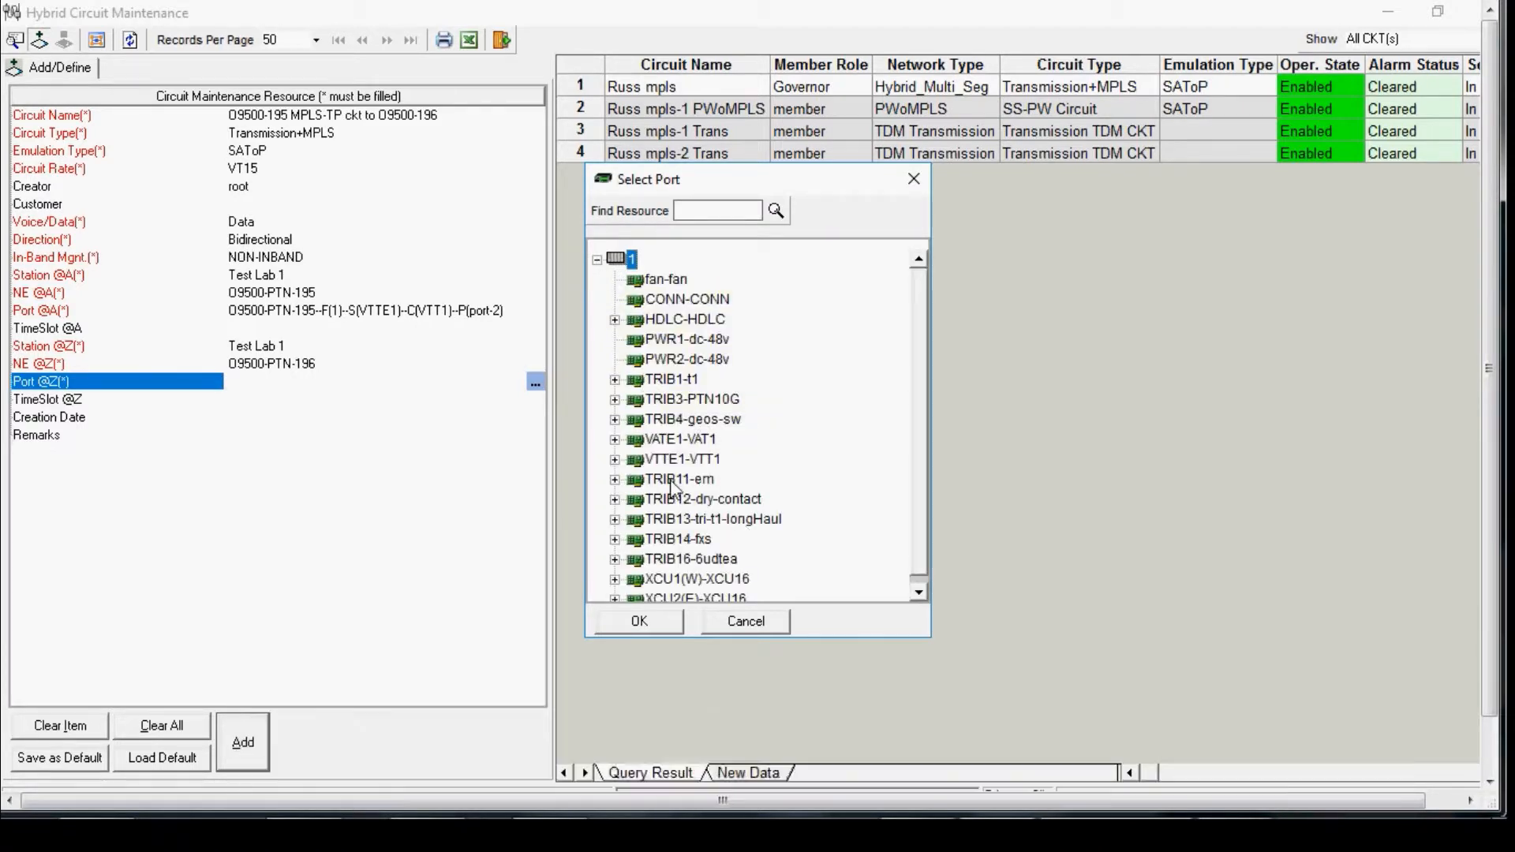
{"action": "left_click", "coordinate": [615, 461]}
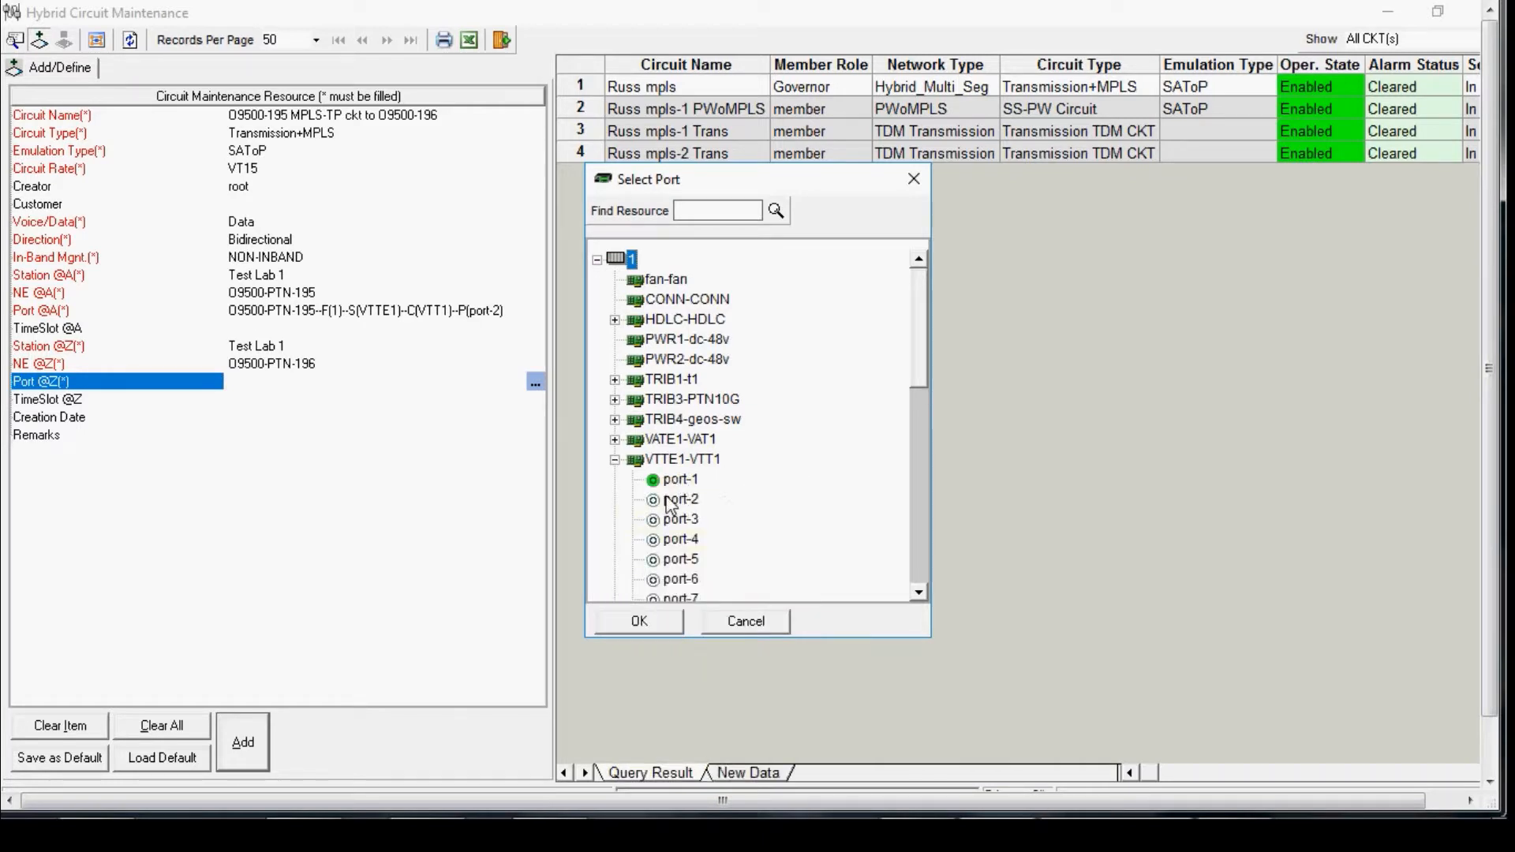
{"action": "left_click", "coordinate": [674, 500]}
{"action": "left_click", "coordinate": [650, 621]}
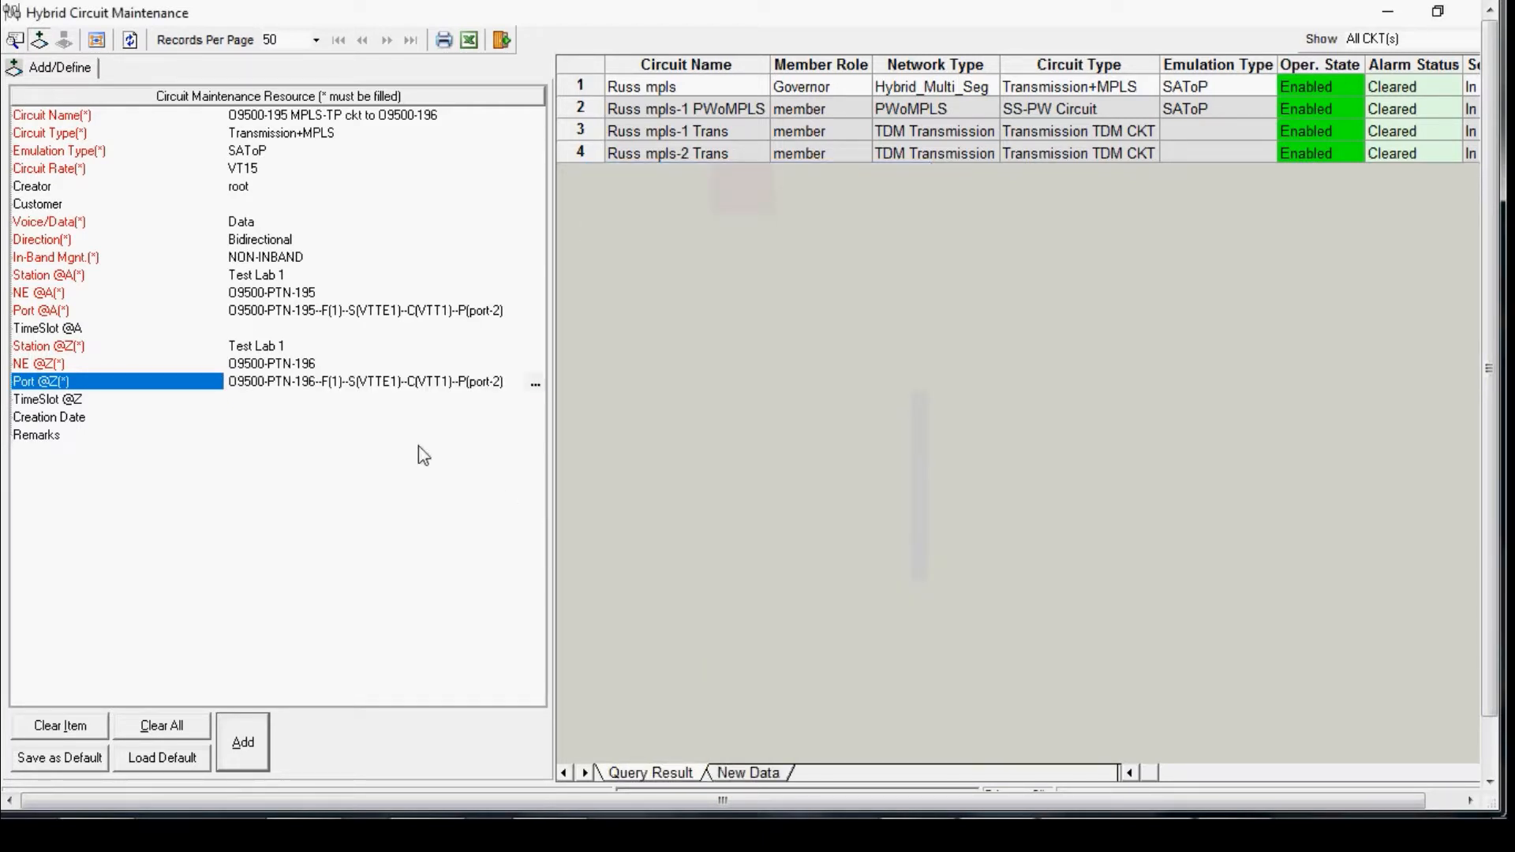
Step: Add the circuit definition and reopen Hybrid Circuit Maintenance
{"action": "left_click", "coordinate": [241, 743]}
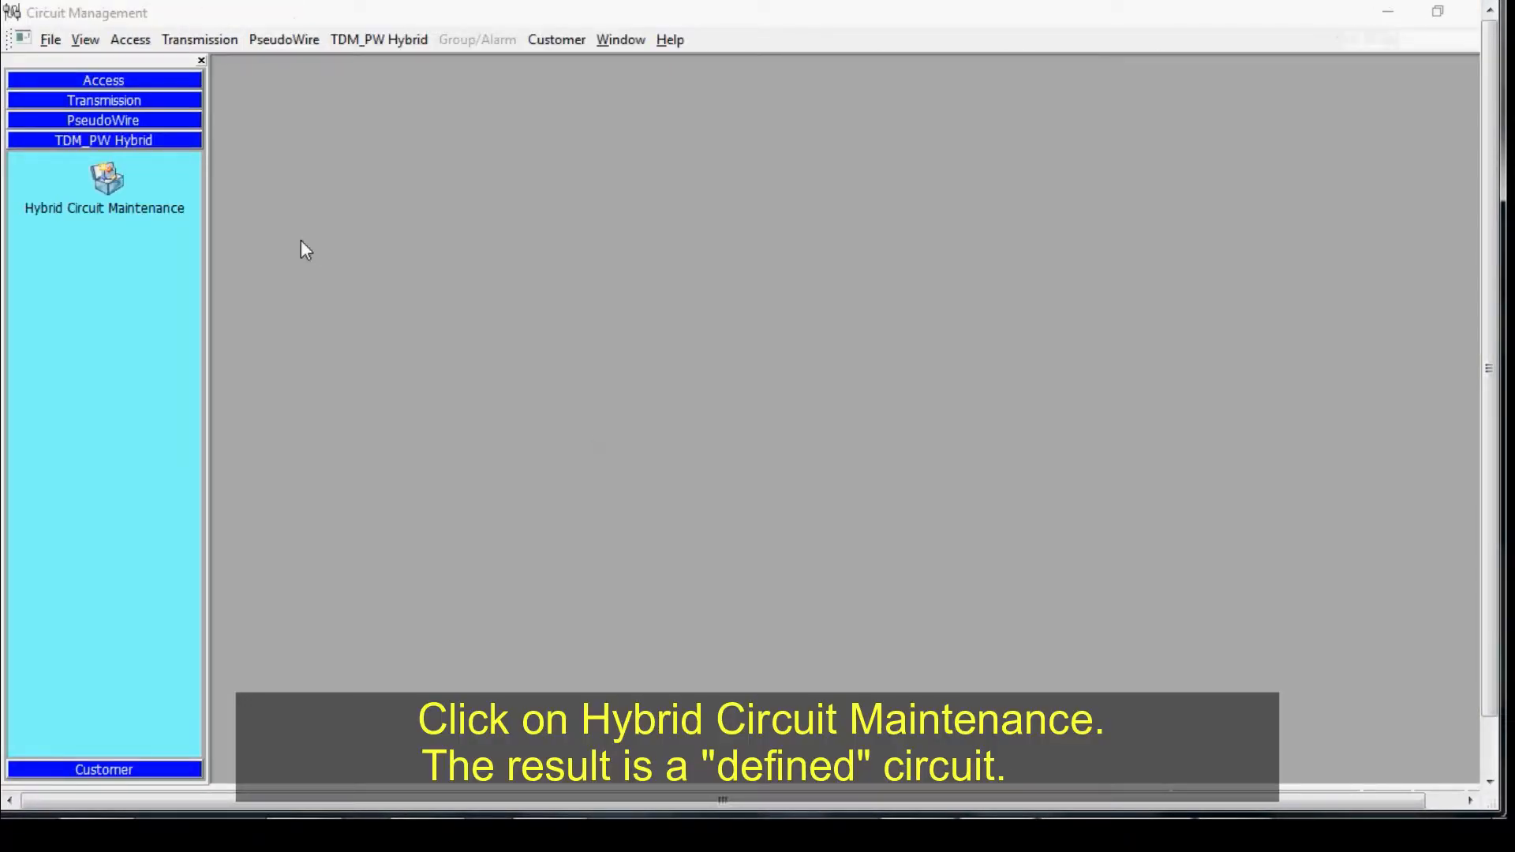
{"action": "left_click", "coordinate": [110, 177]}
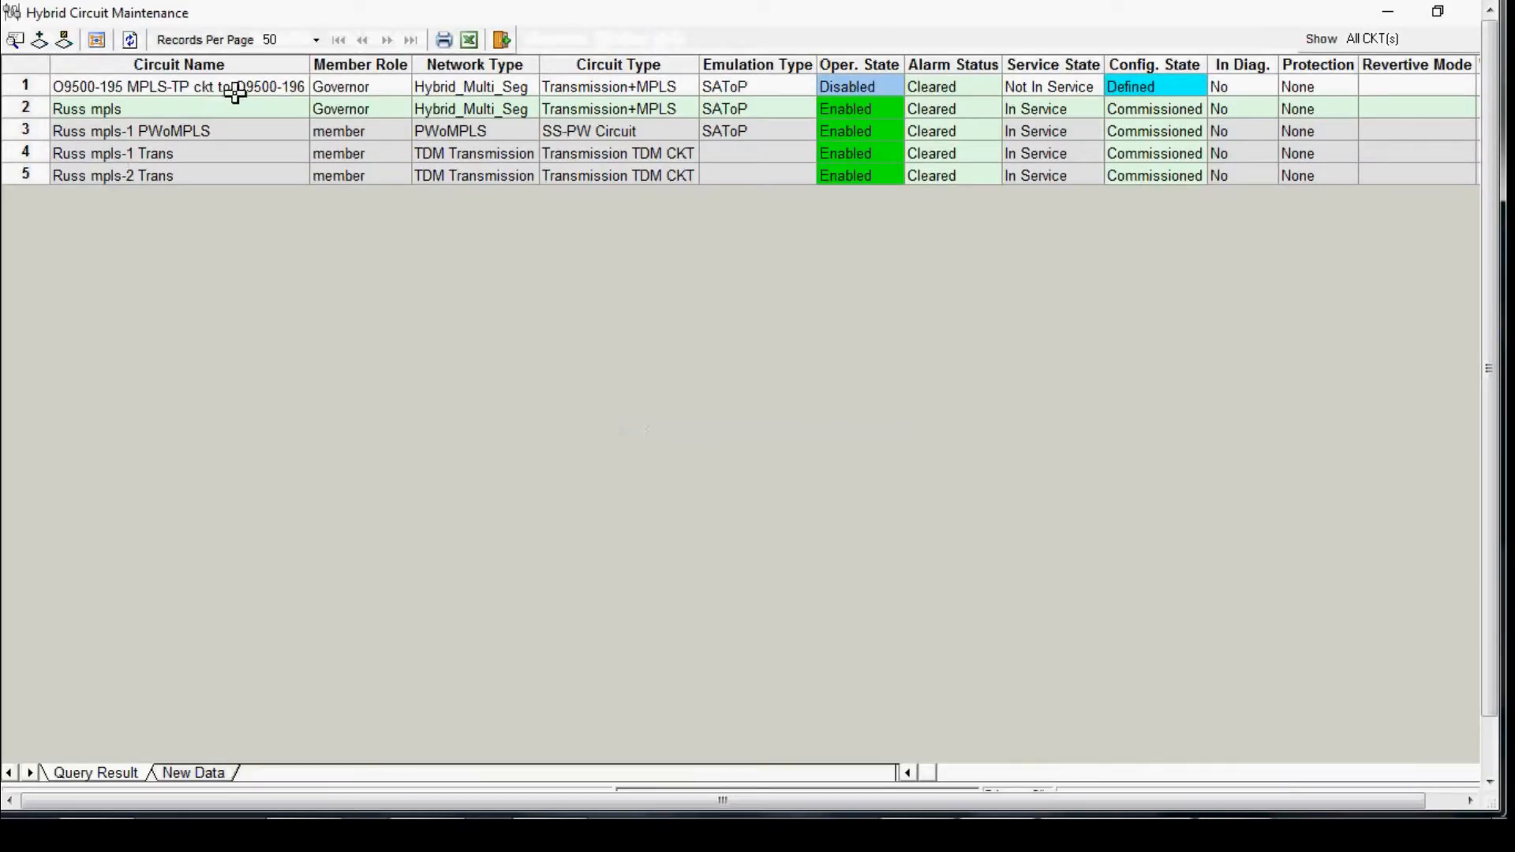
Step: Start allocating the new O9500-195 MPLS-TP circuit and pick O9500-PTN-195 in Test Lab 1 as the A'-end PSN NE
{"action": "right_click", "coordinate": [251, 83]}
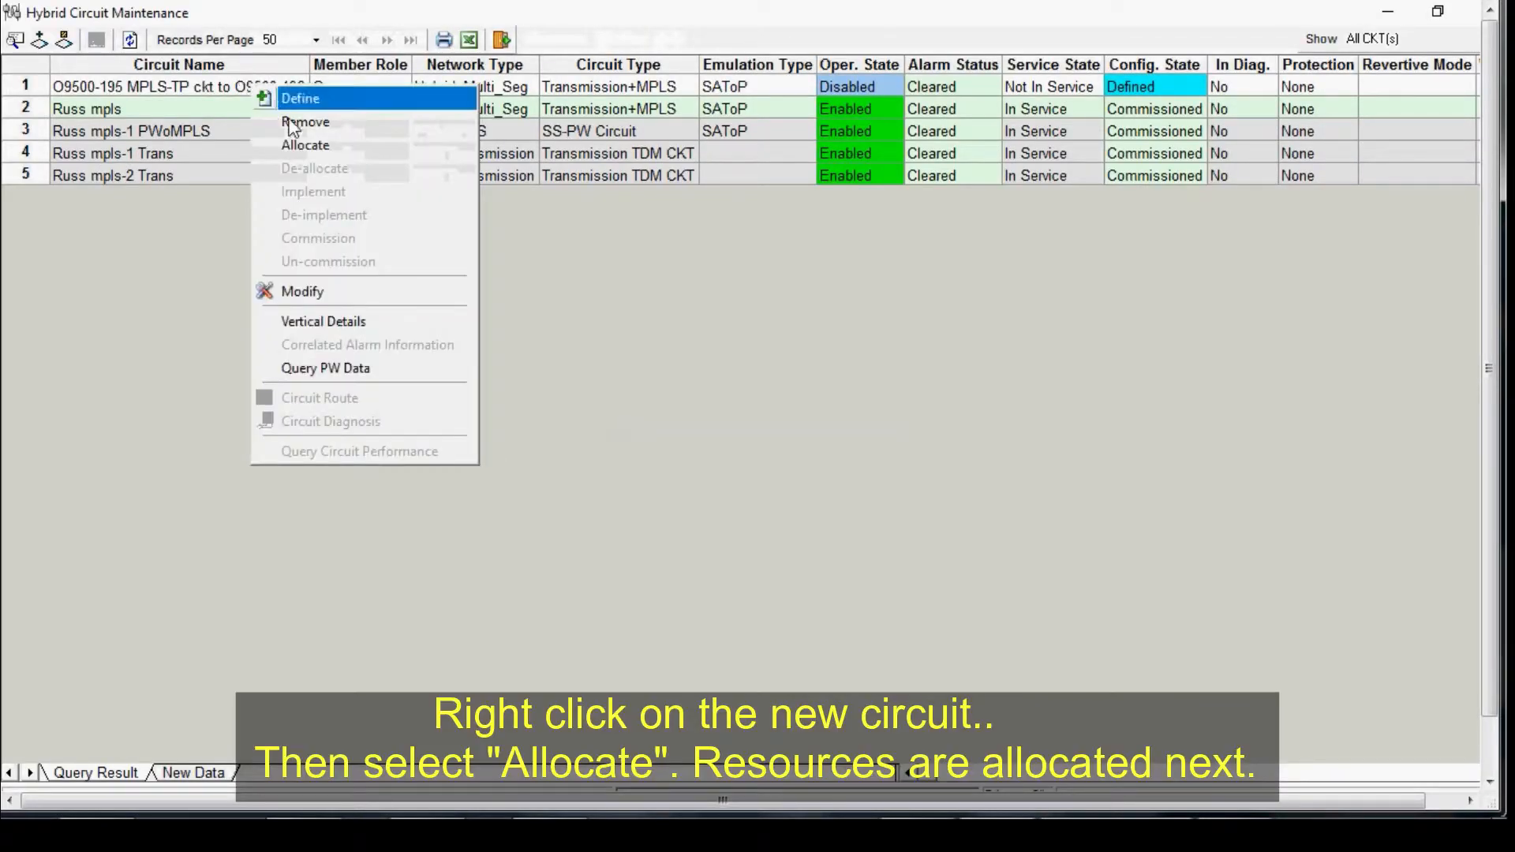
{"action": "left_click", "coordinate": [314, 148]}
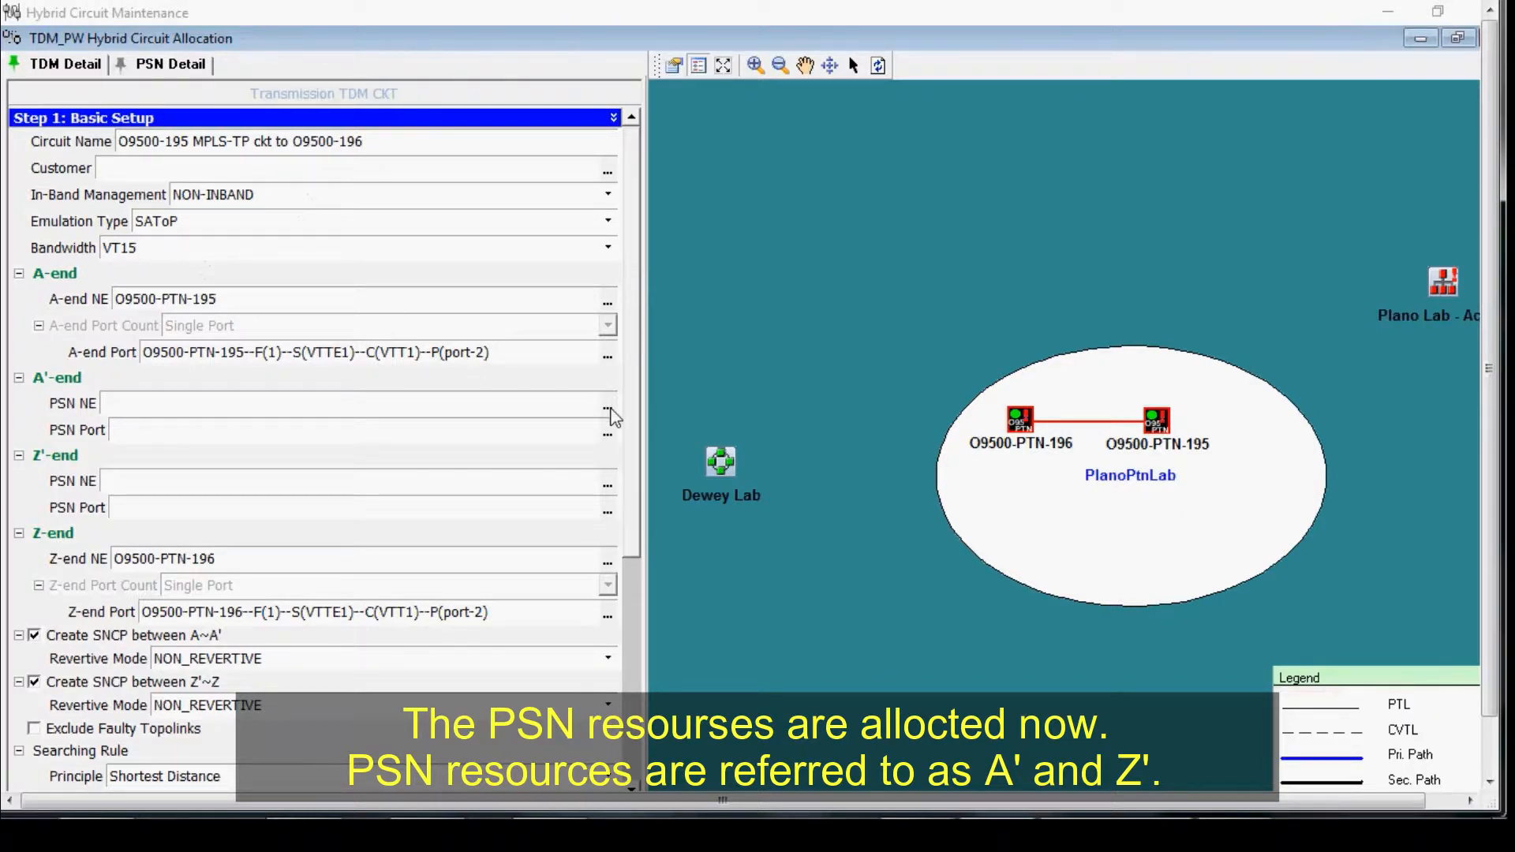
{"action": "left_click", "coordinate": [608, 410]}
{"action": "left_click", "coordinate": [598, 281]}
{"action": "left_click", "coordinate": [615, 300]}
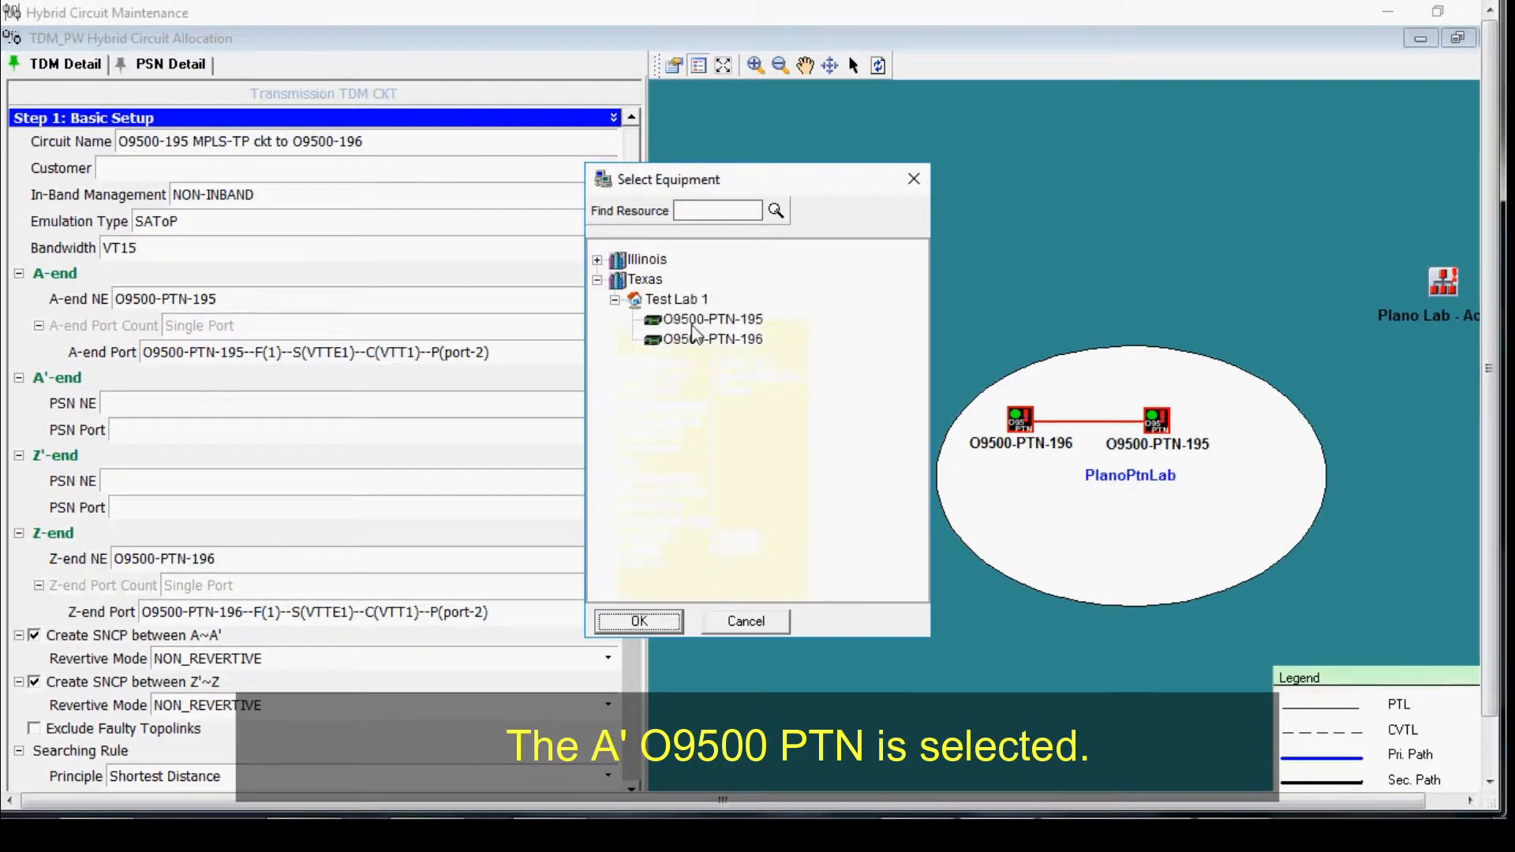
{"action": "left_click", "coordinate": [667, 323]}
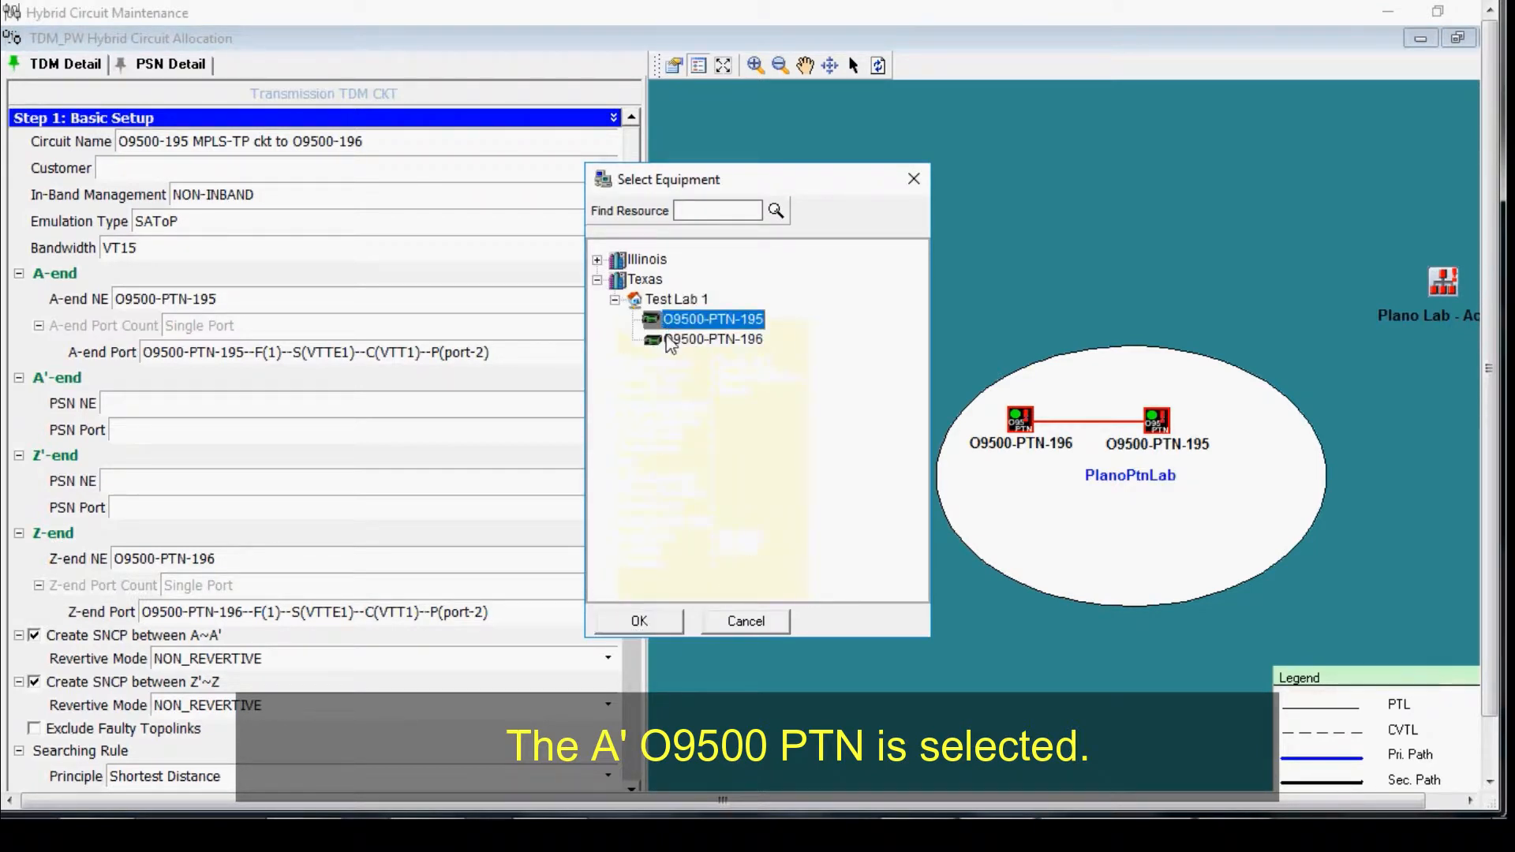
{"action": "left_click", "coordinate": [641, 622]}
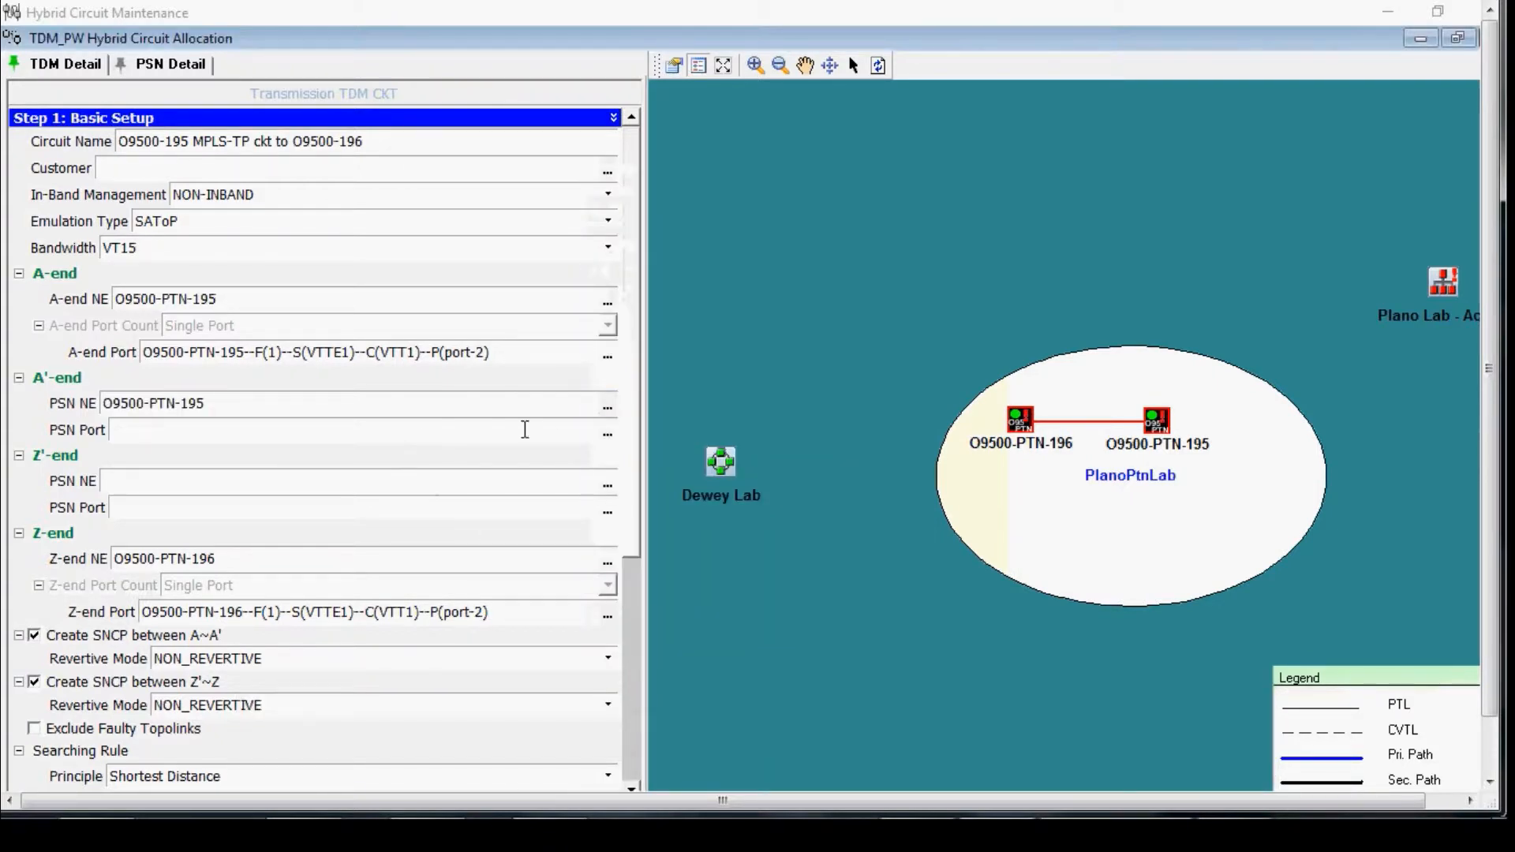
Step: Select tdmoeth-port1 on TRIB3-PTN10G as the A'-end PSN port
{"action": "left_click", "coordinate": [608, 433]}
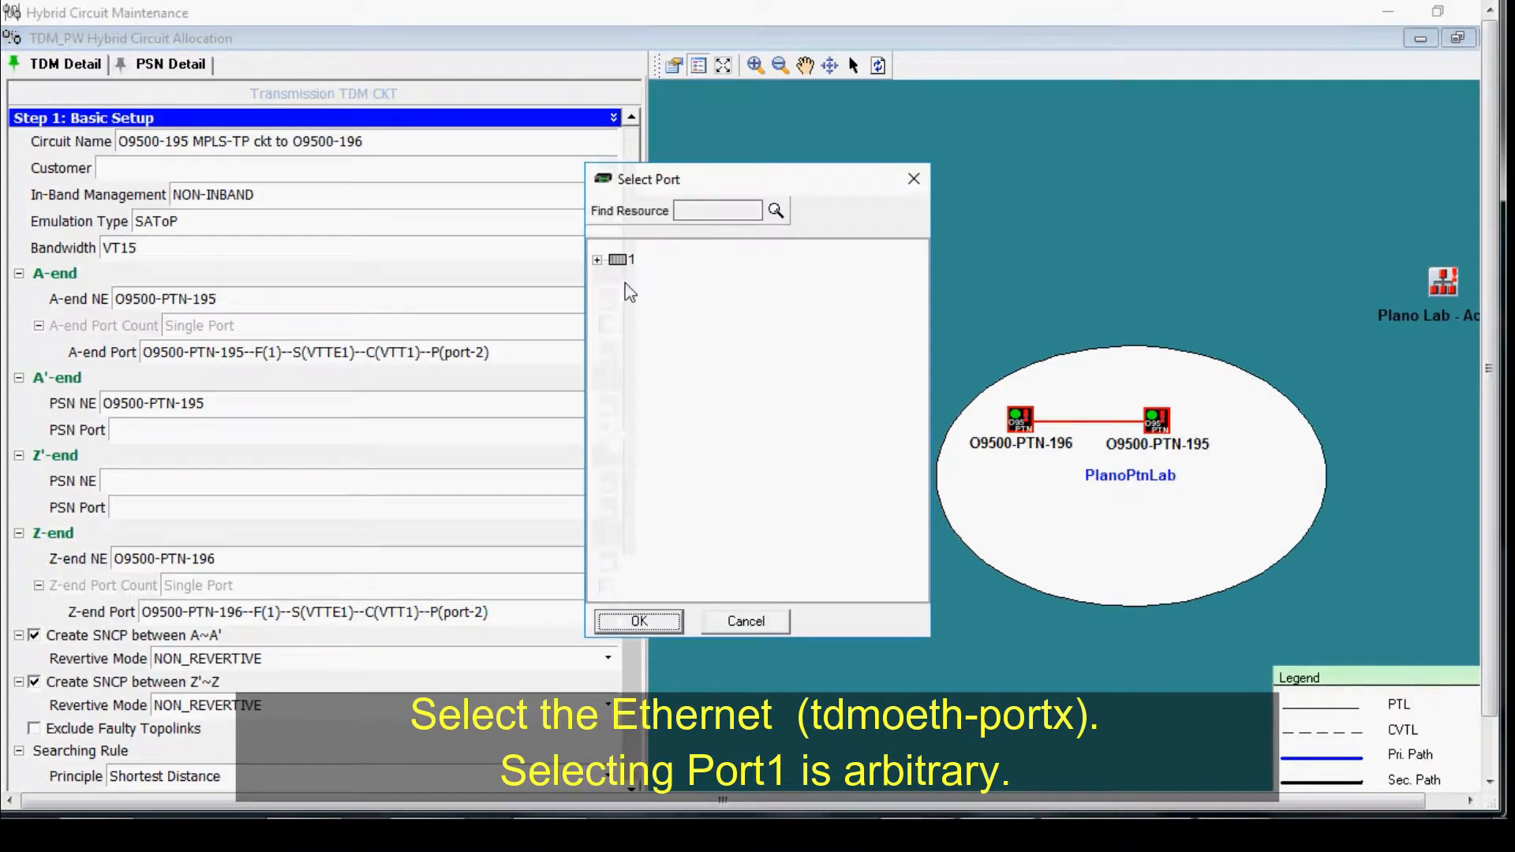
{"action": "left_click", "coordinate": [598, 259]}
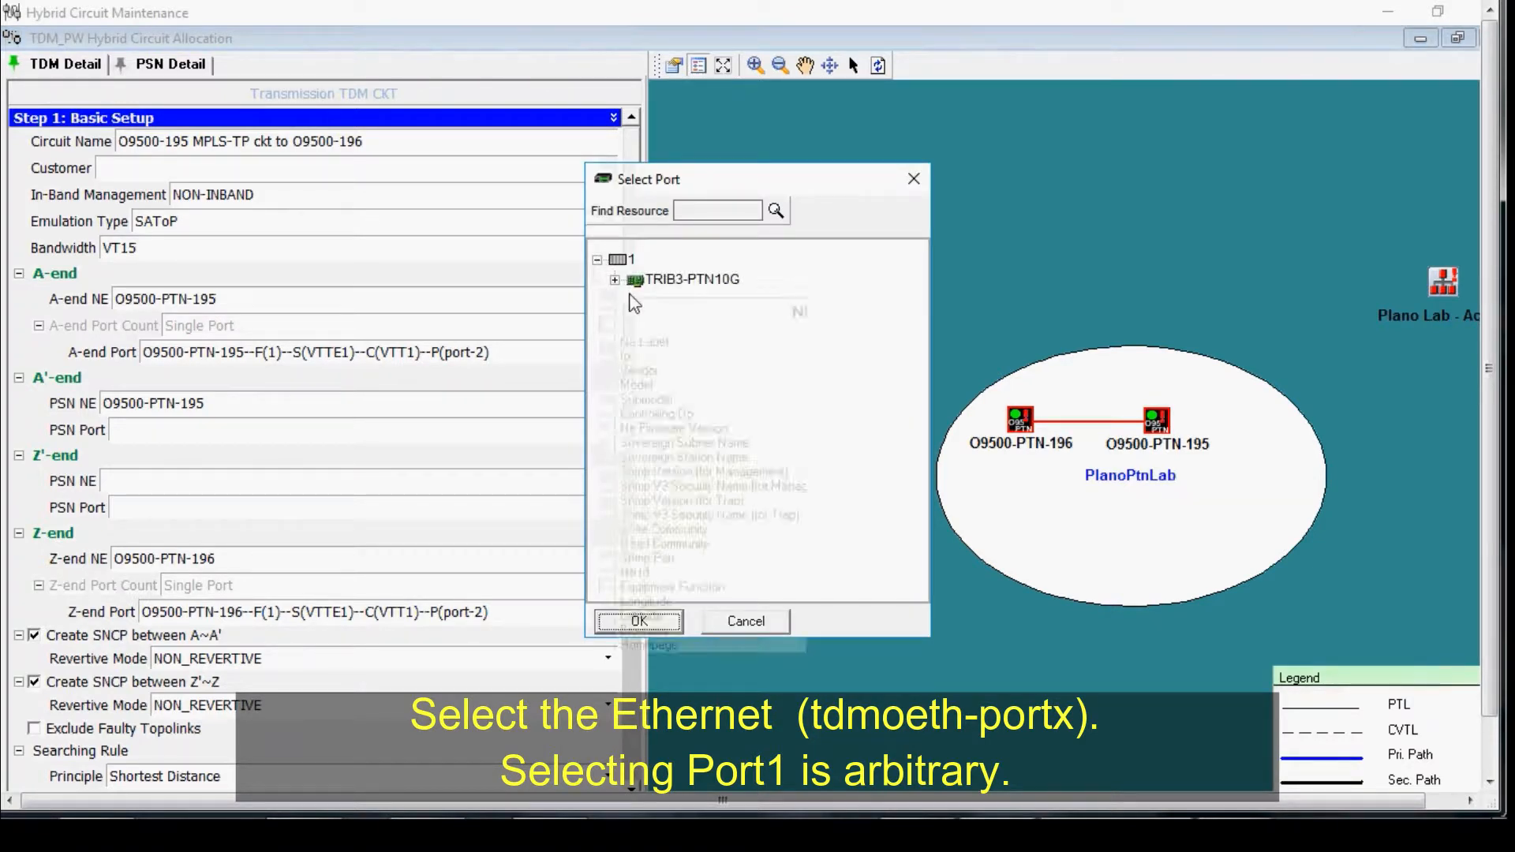
{"action": "left_click", "coordinate": [615, 281]}
{"action": "left_click", "coordinate": [658, 307]}
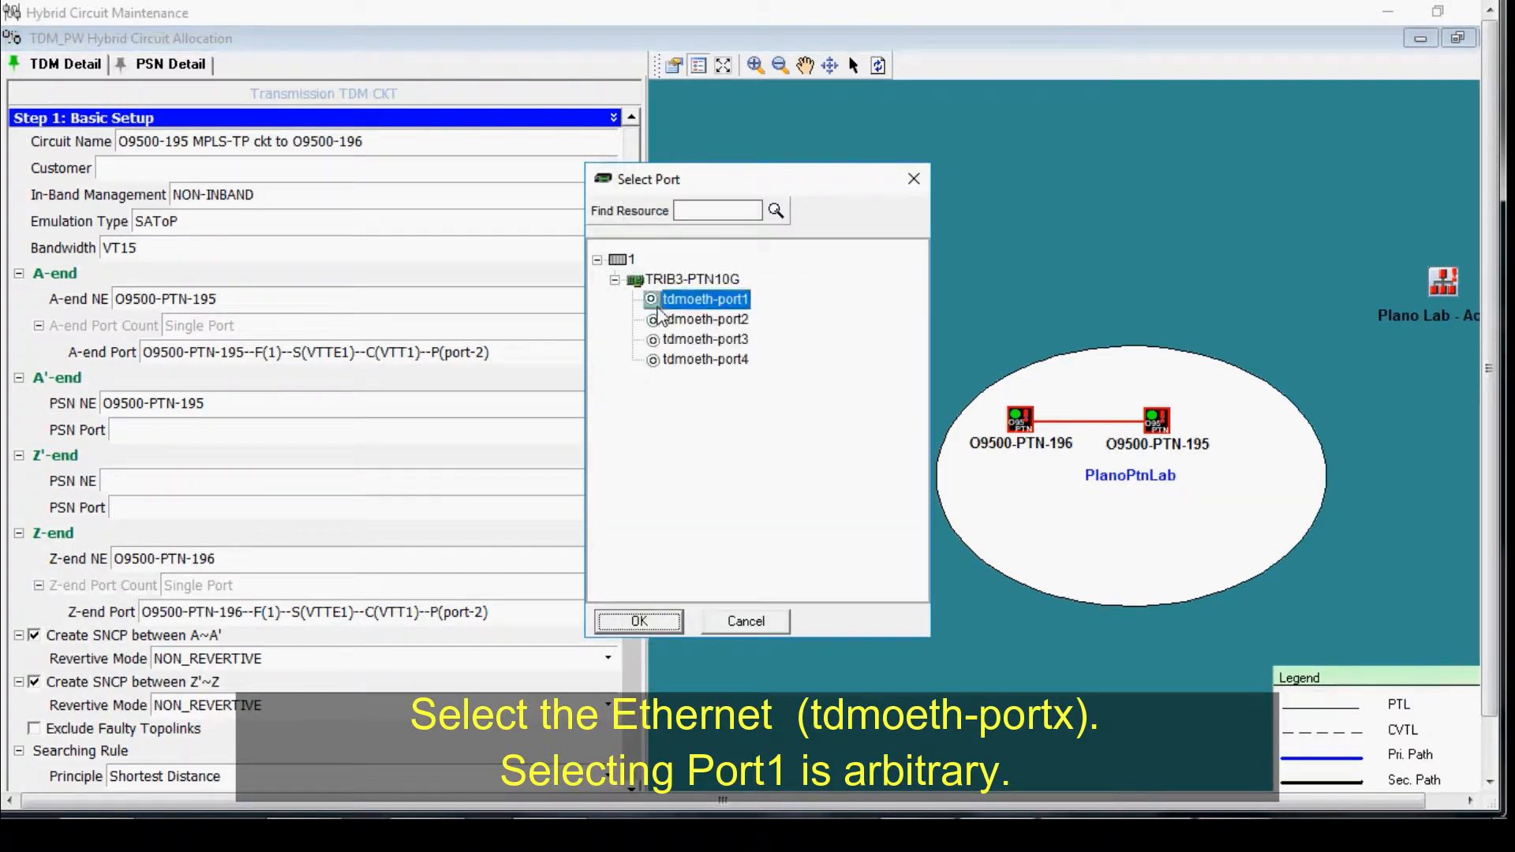
{"action": "left_click", "coordinate": [638, 621]}
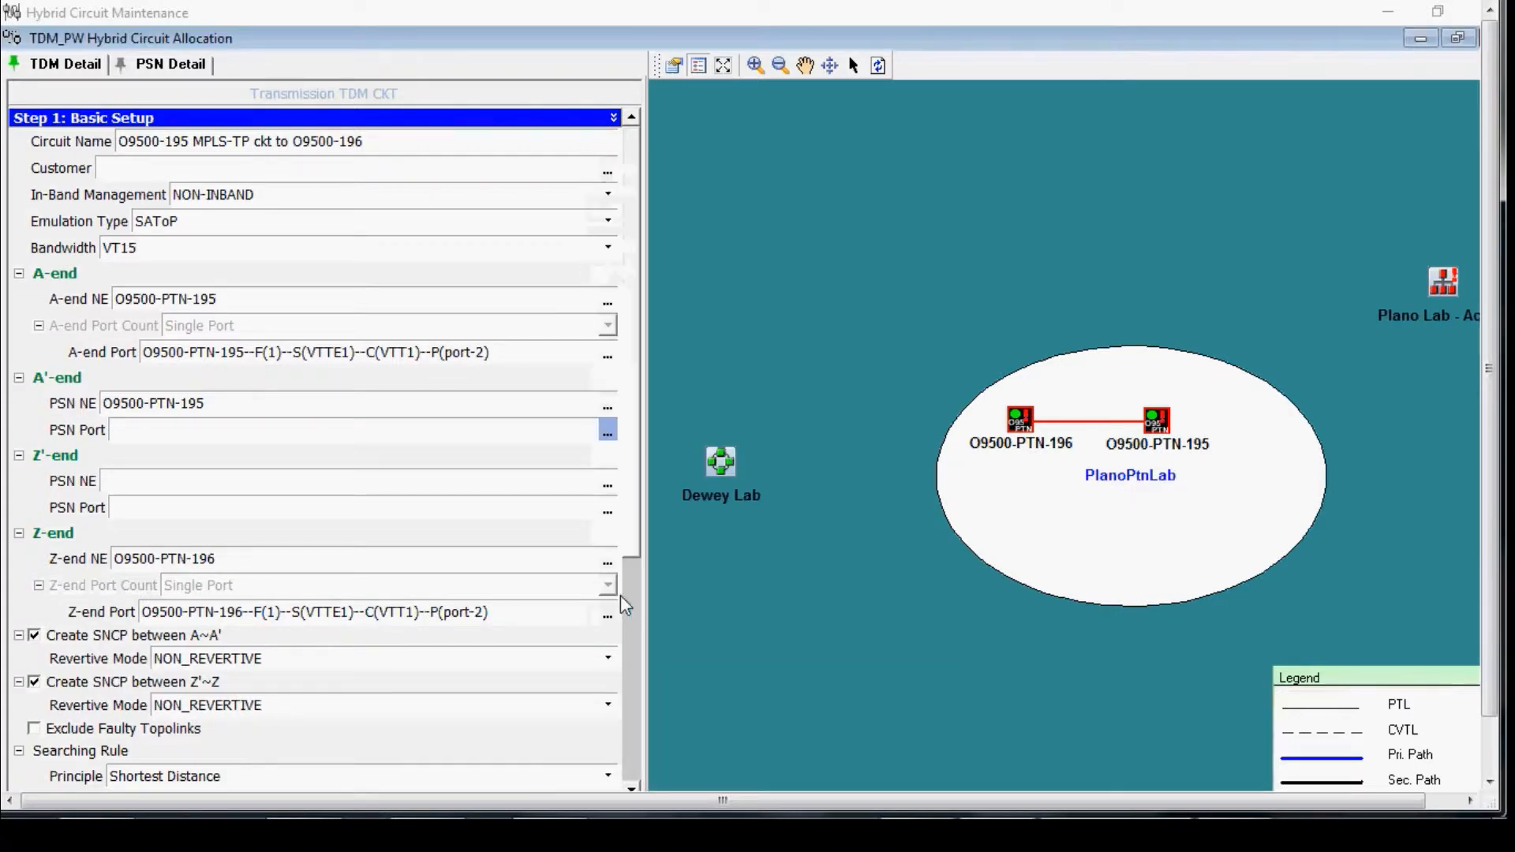
Step: Select O9500-PTN-196 in Test Lab 1 as the Z'-end PSN NE
{"action": "left_click", "coordinate": [608, 489]}
{"action": "left_click", "coordinate": [598, 280]}
{"action": "left_click", "coordinate": [616, 300]}
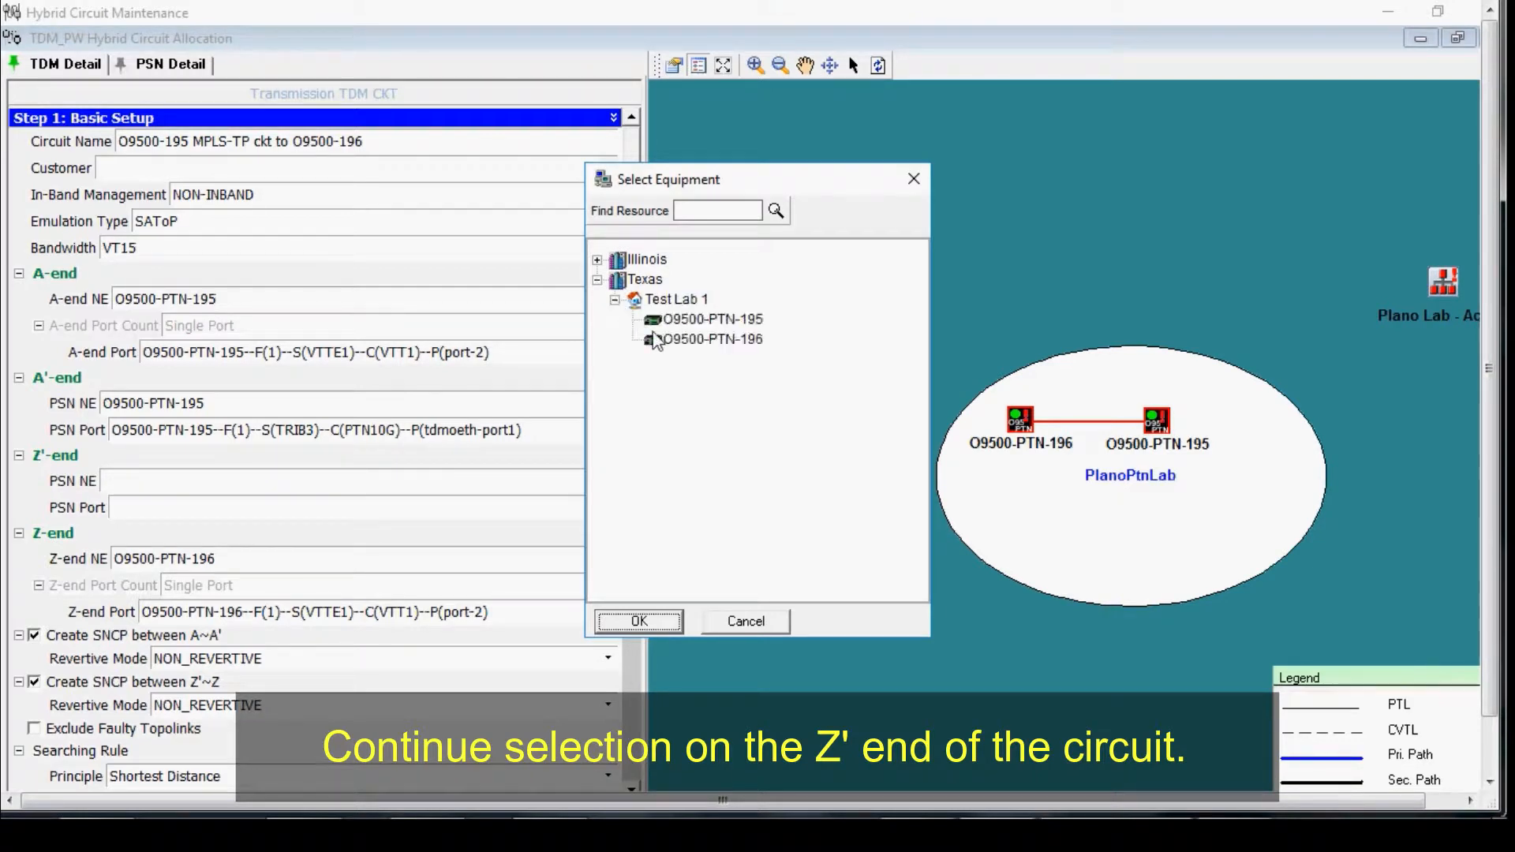
{"action": "left_click", "coordinate": [661, 341]}
{"action": "left_click", "coordinate": [638, 621]}
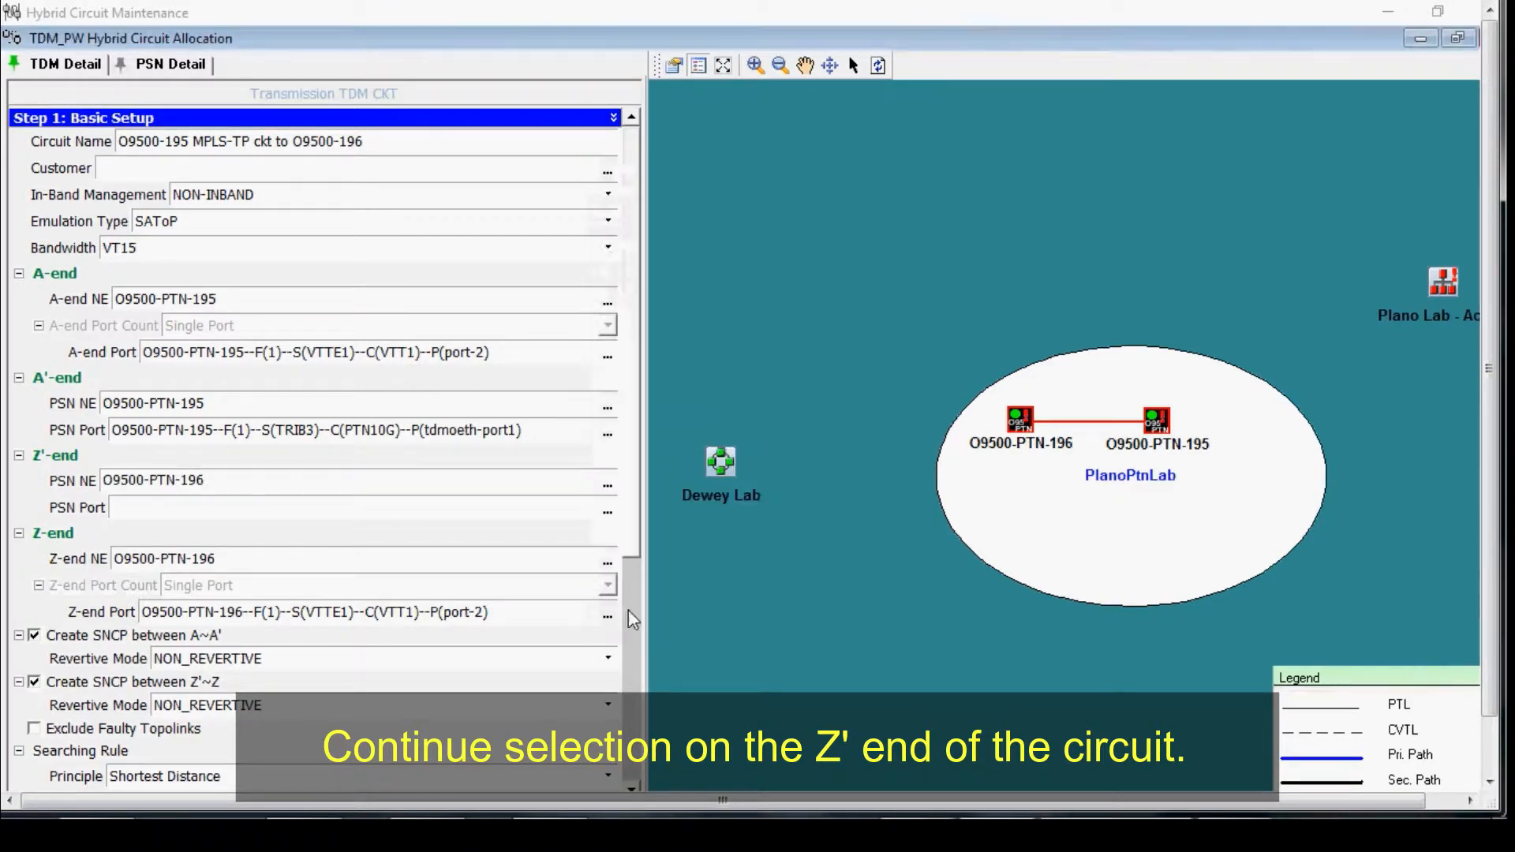
Step: Select tdmoeth-port1 on TRIB3-PTN10G as the Z'-end PSN port
{"action": "left_click", "coordinate": [608, 513]}
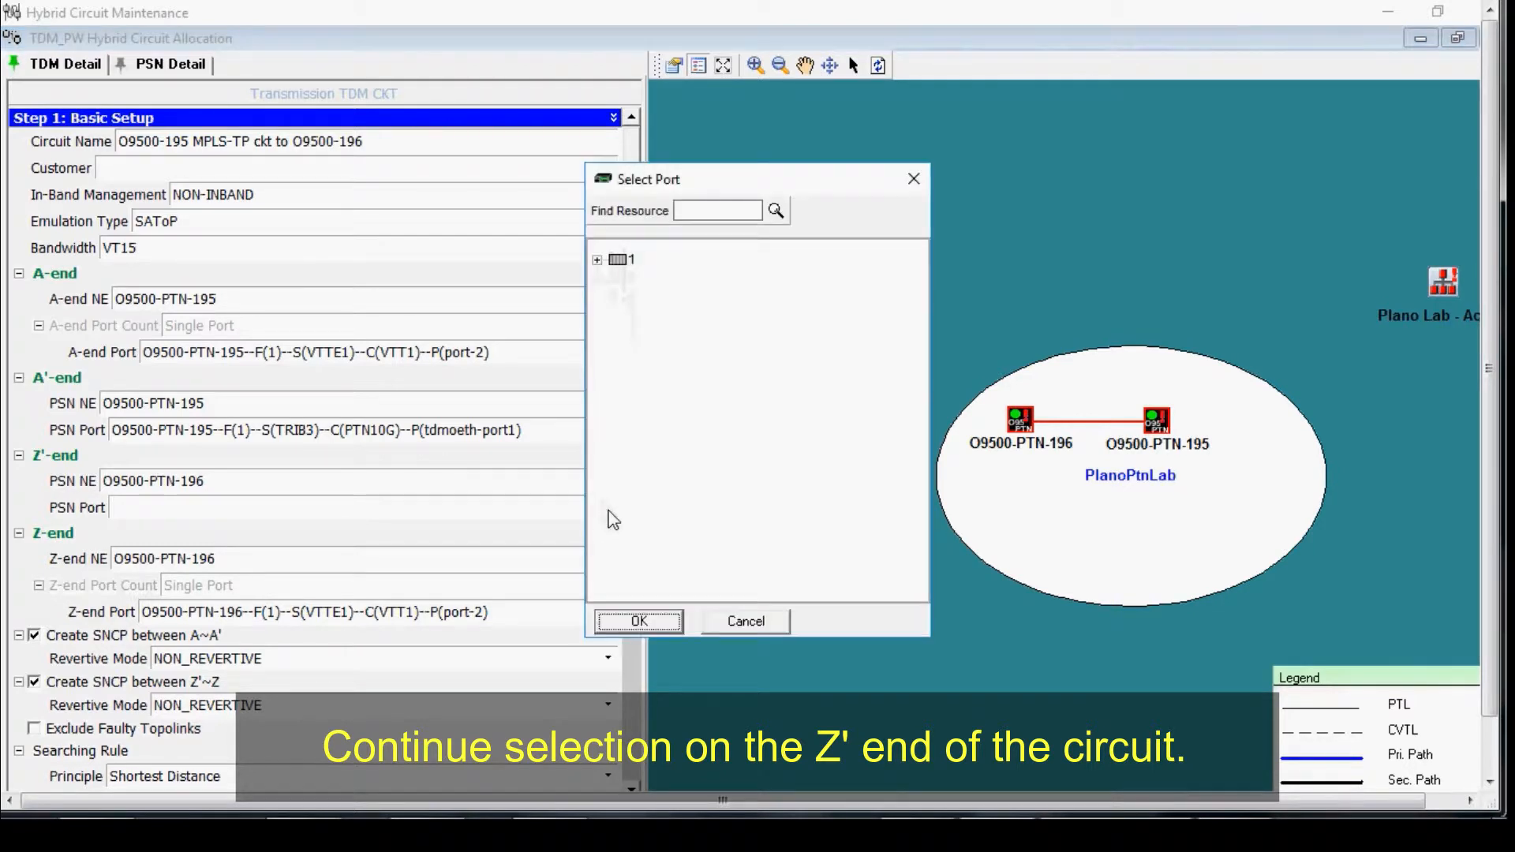
{"action": "left_click", "coordinate": [598, 259]}
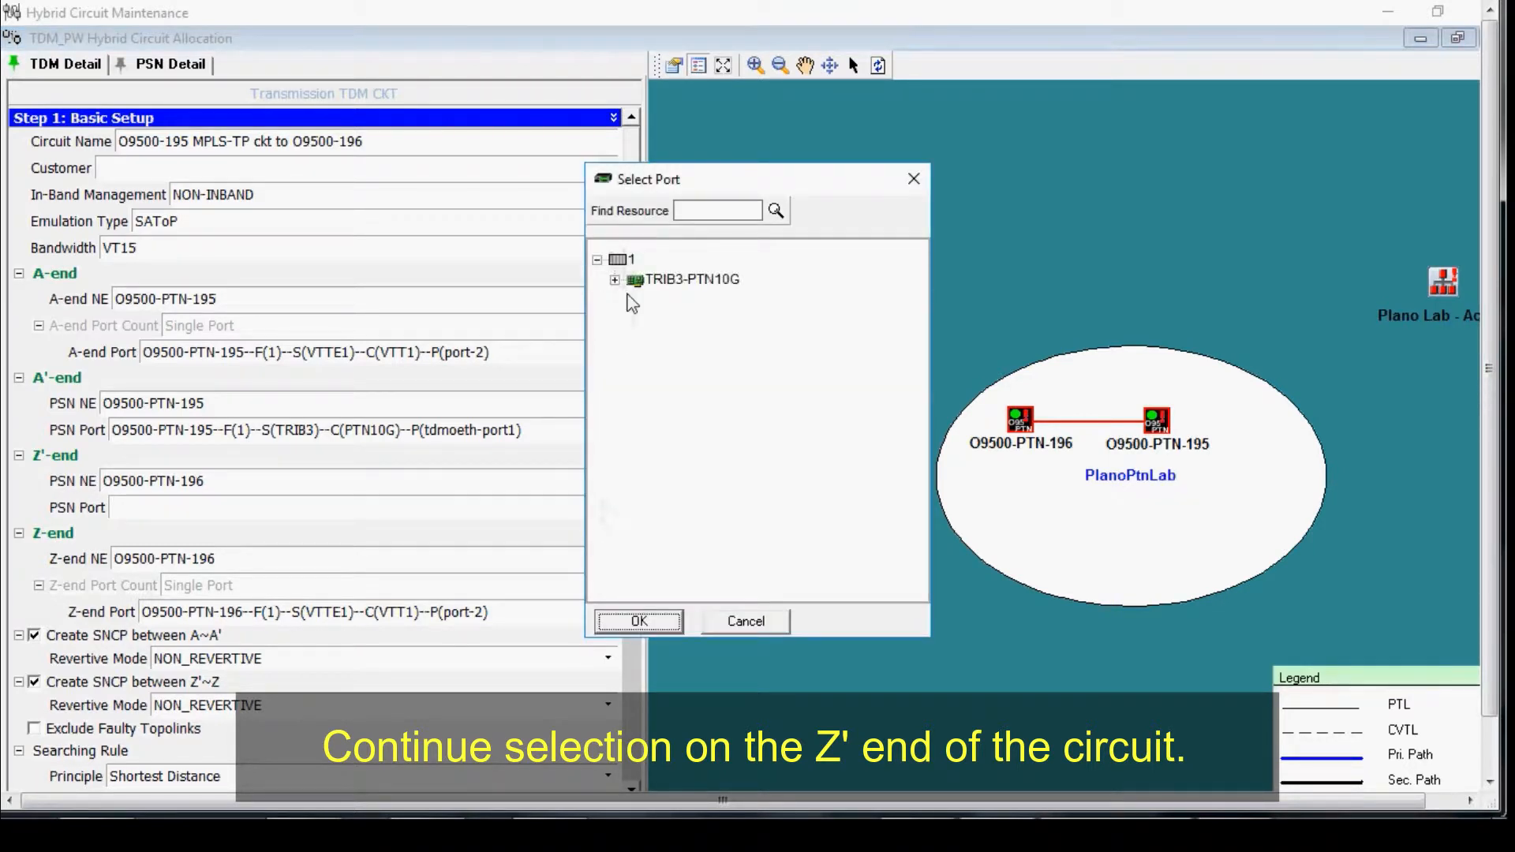
{"action": "left_click", "coordinate": [615, 280]}
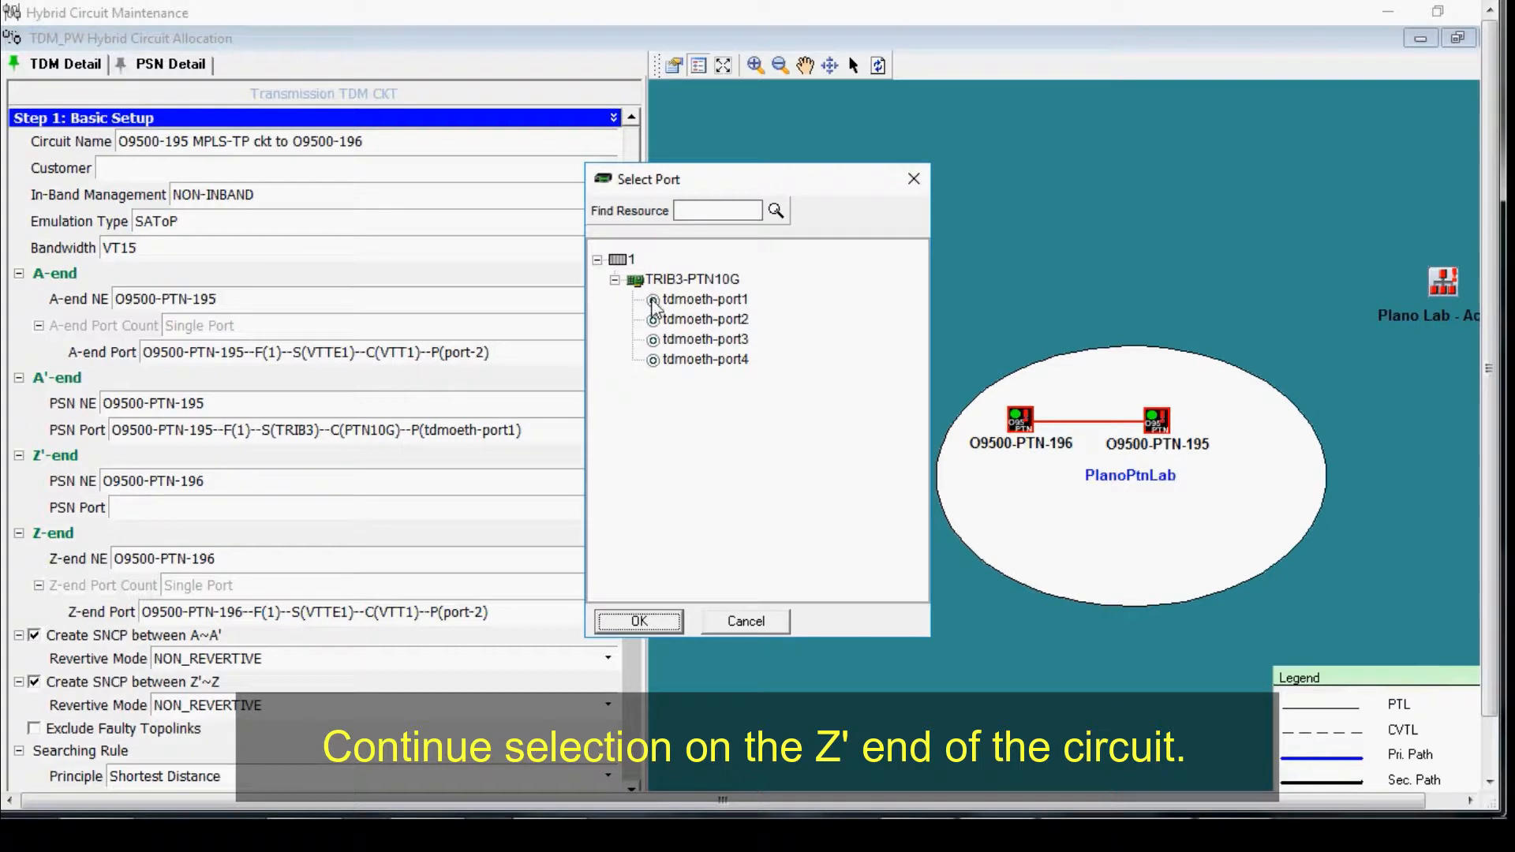
{"action": "left_click", "coordinate": [652, 301]}
{"action": "left_click", "coordinate": [639, 621]}
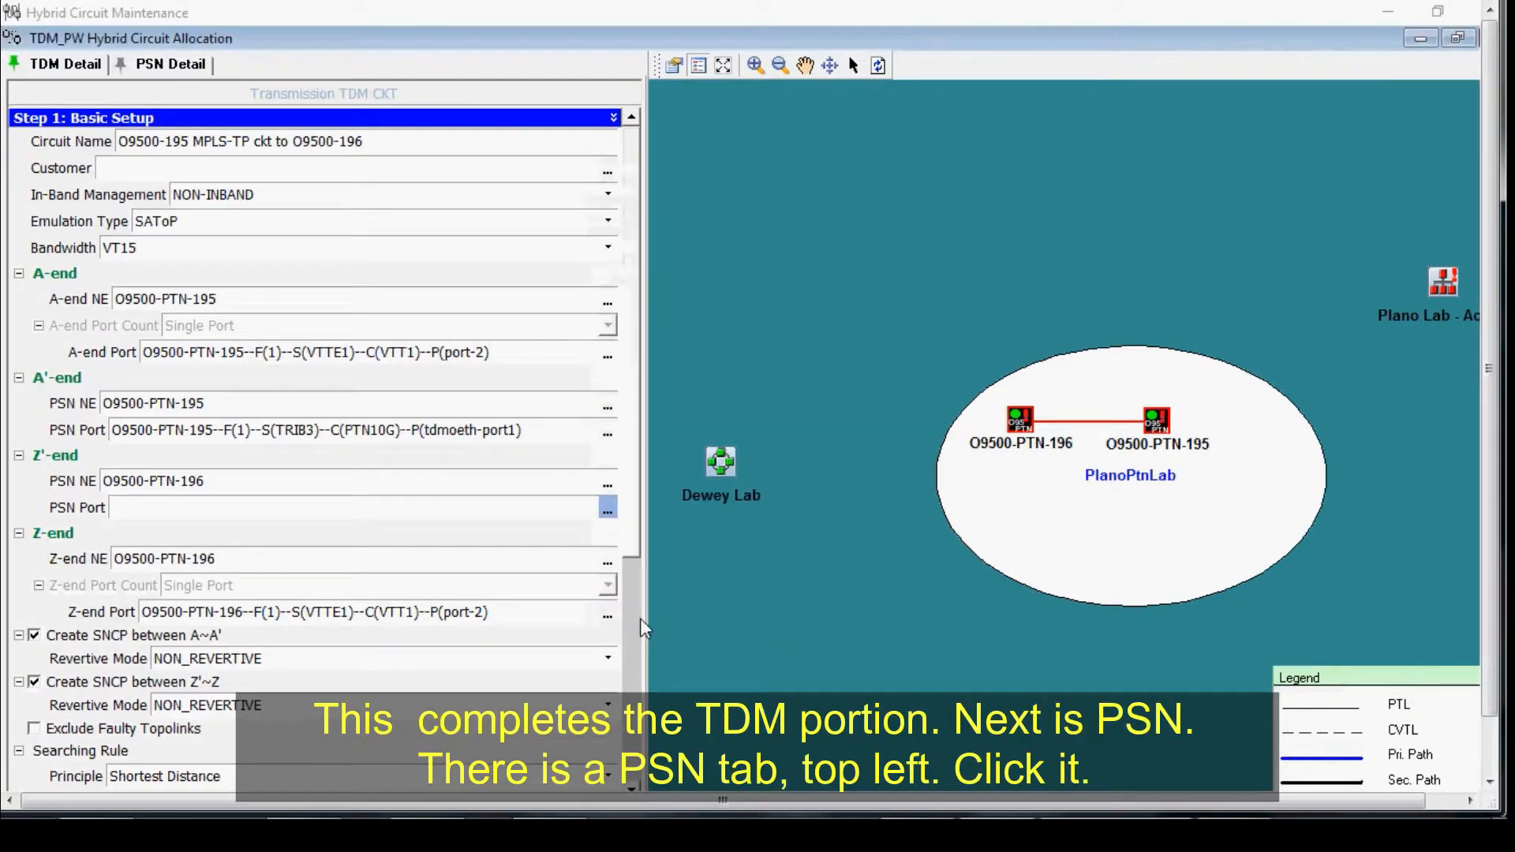
Step: Check the PSN detail settings and return to the TDM detail
{"action": "scroll", "coordinate": [643, 627], "scroll_direction": "down", "scroll_amount": 6}
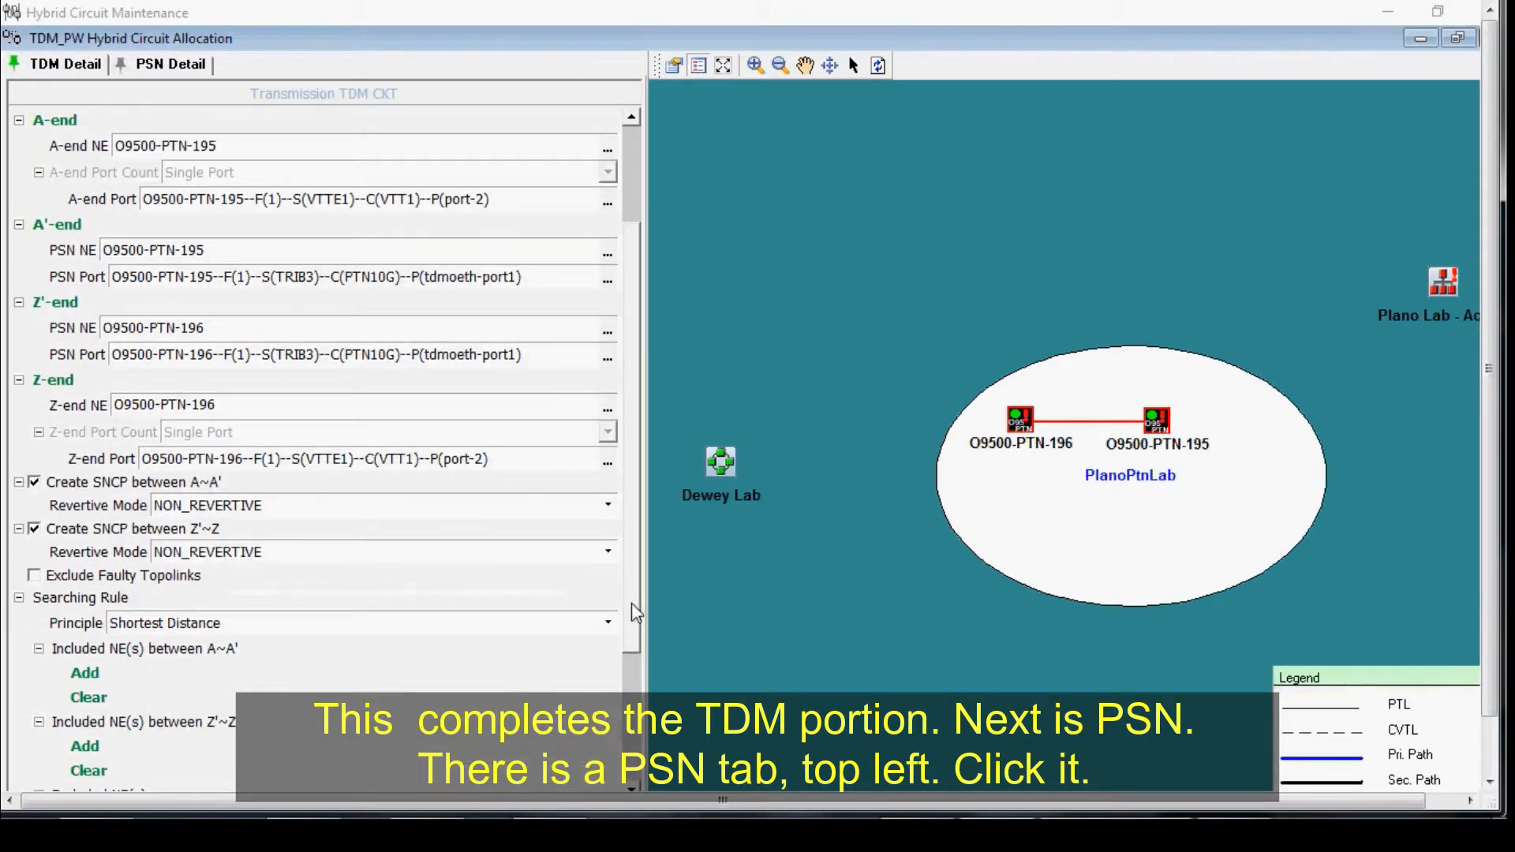
{"action": "left_click", "coordinate": [170, 66]}
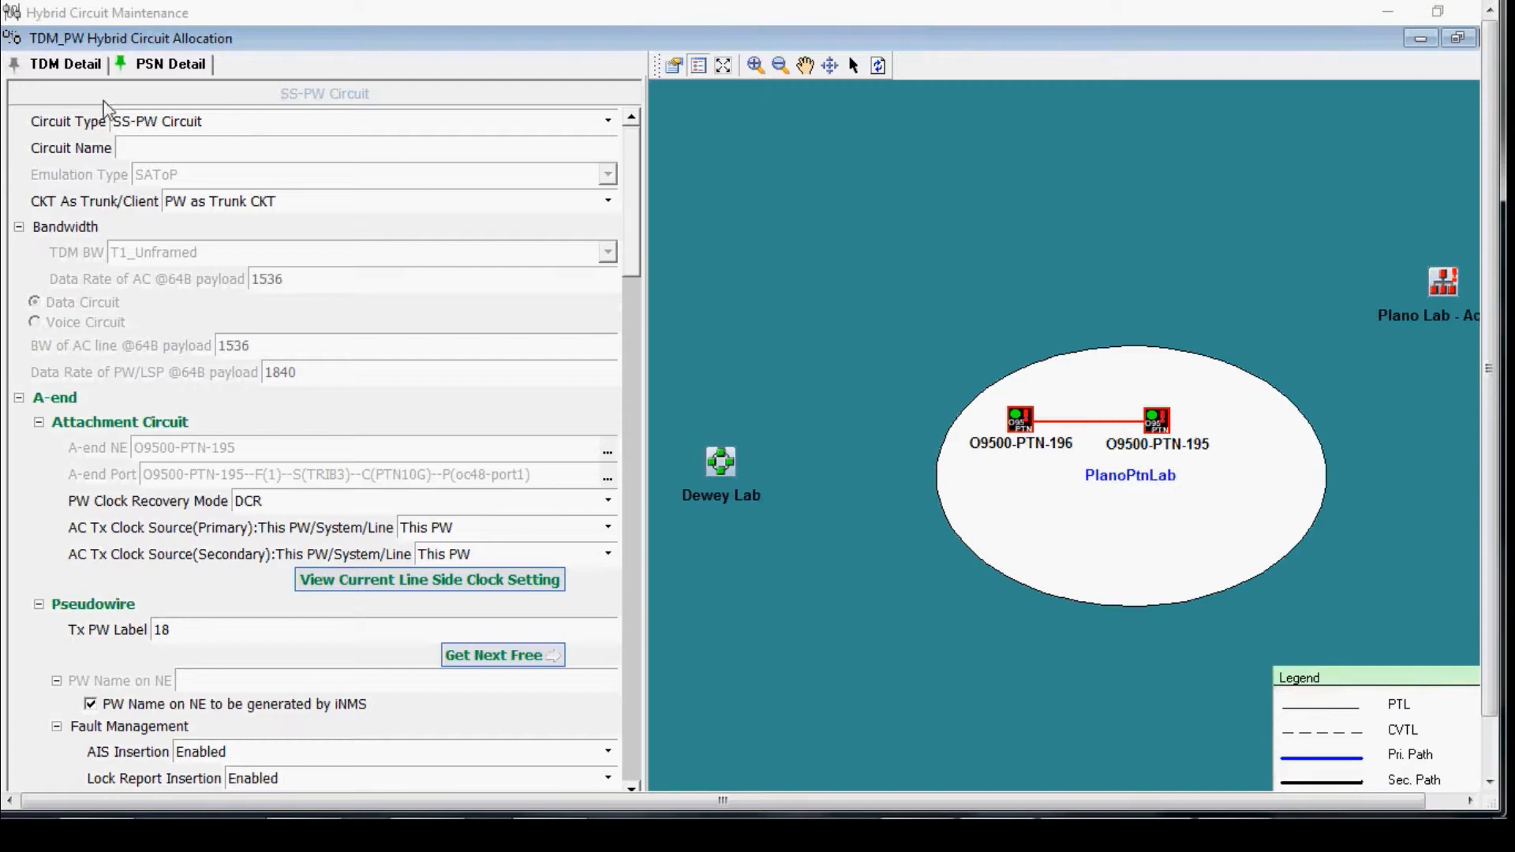
{"action": "left_click", "coordinate": [42, 66]}
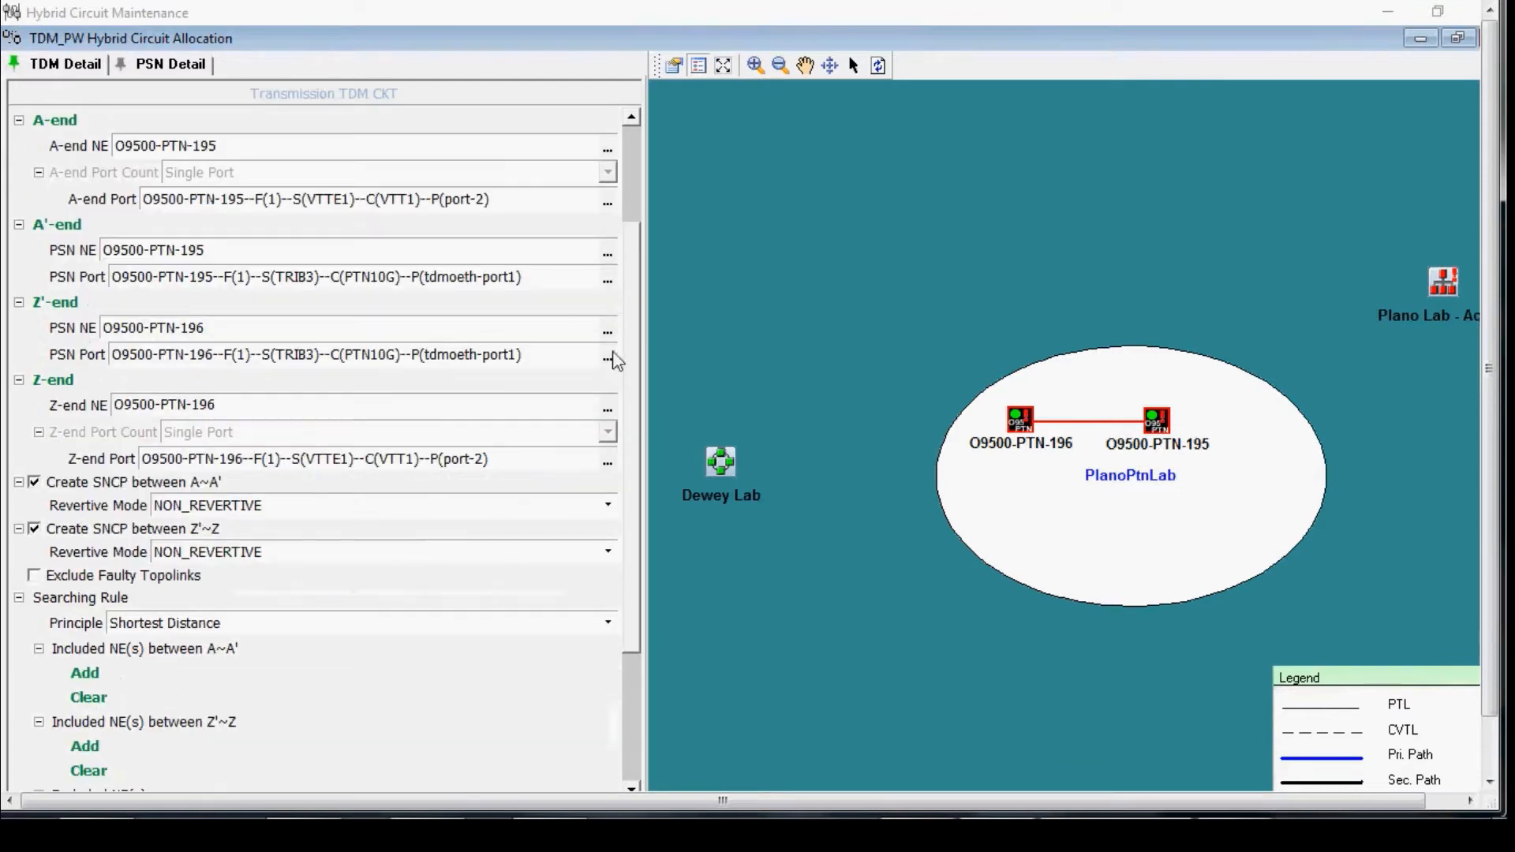
Step: Run a Quick Search for the route and accept using both end ports despite existing cross-connects
{"action": "left_click_drag", "start_coordinate": [634, 290], "coordinate": [627, 522]}
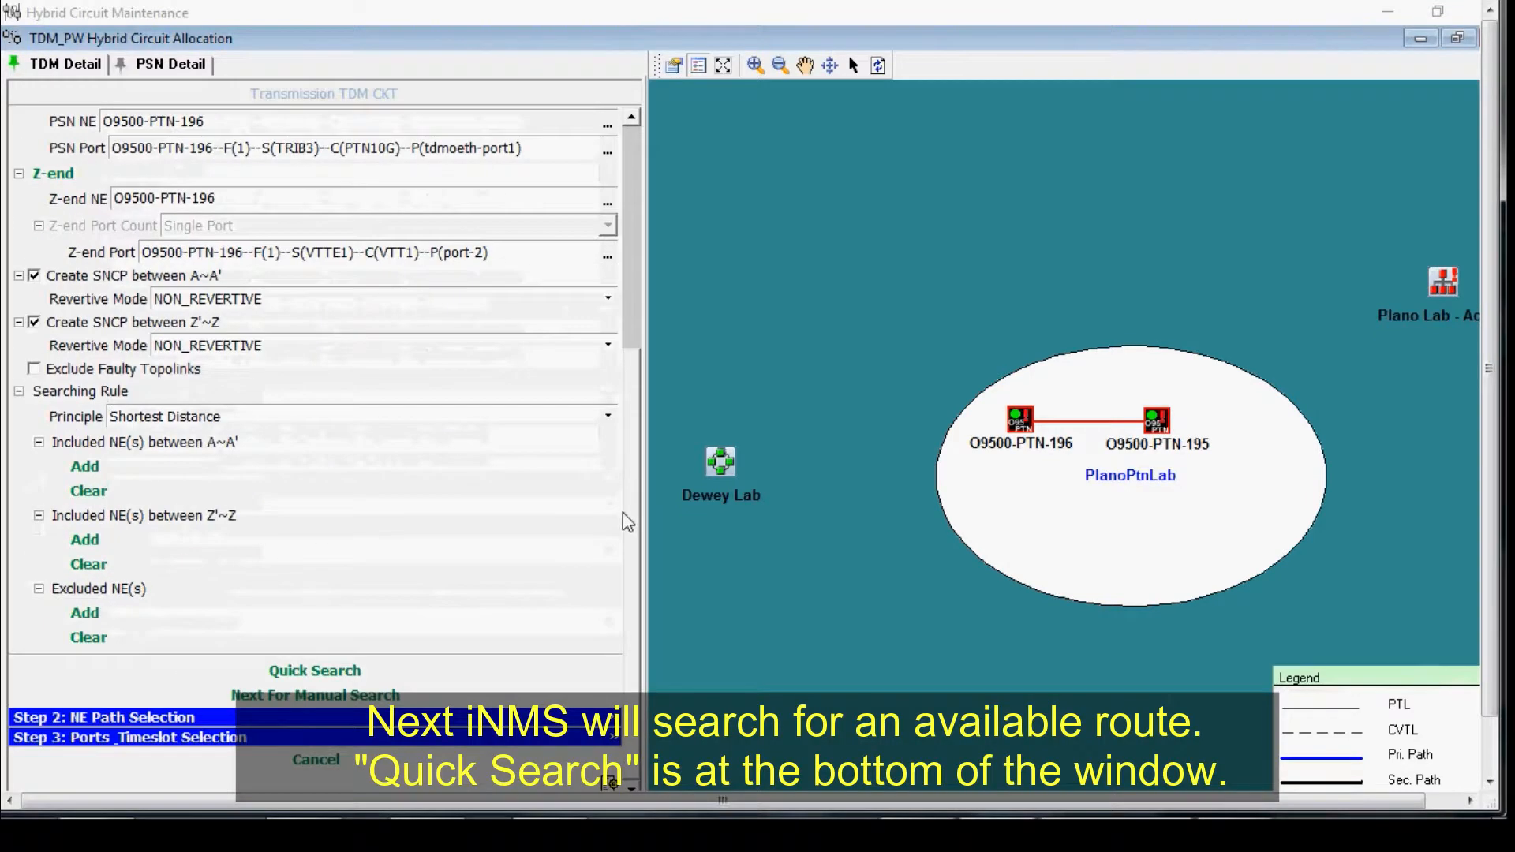
{"action": "left_click", "coordinate": [314, 670]}
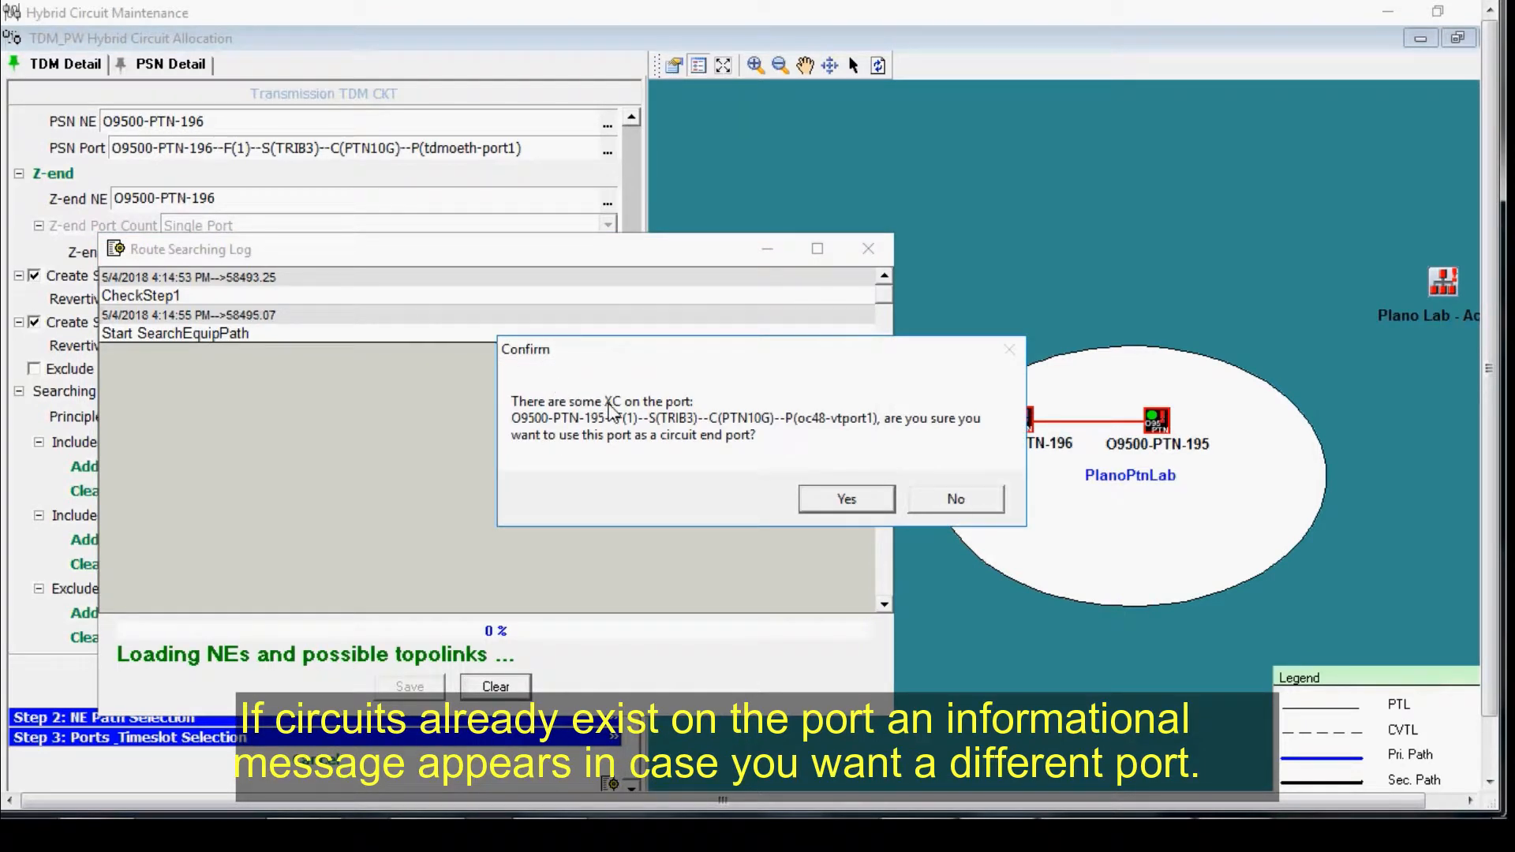
{"action": "left_click", "coordinate": [830, 507]}
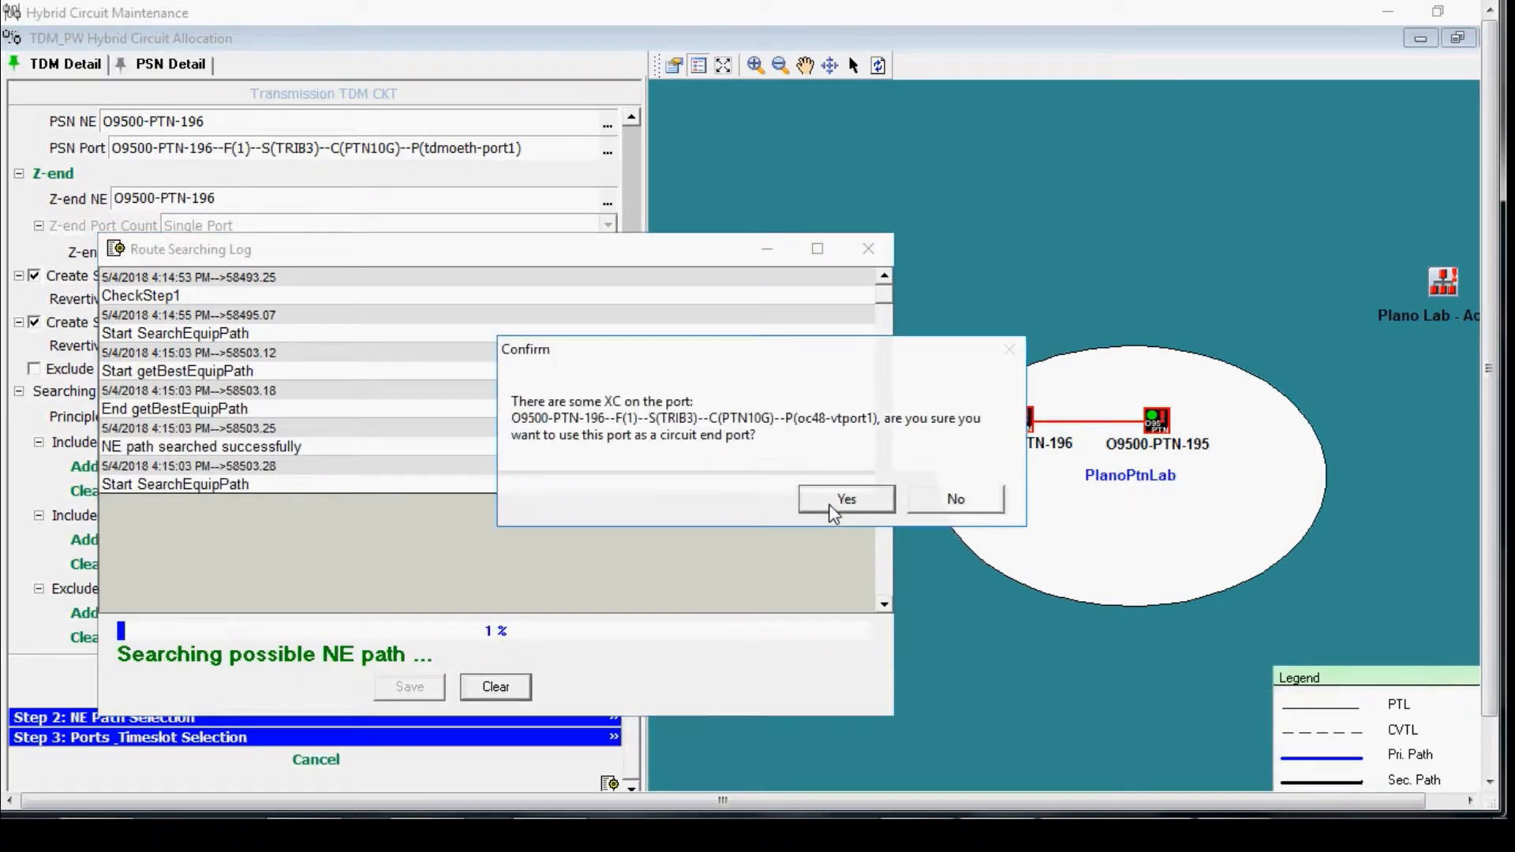
{"action": "left_click", "coordinate": [832, 511]}
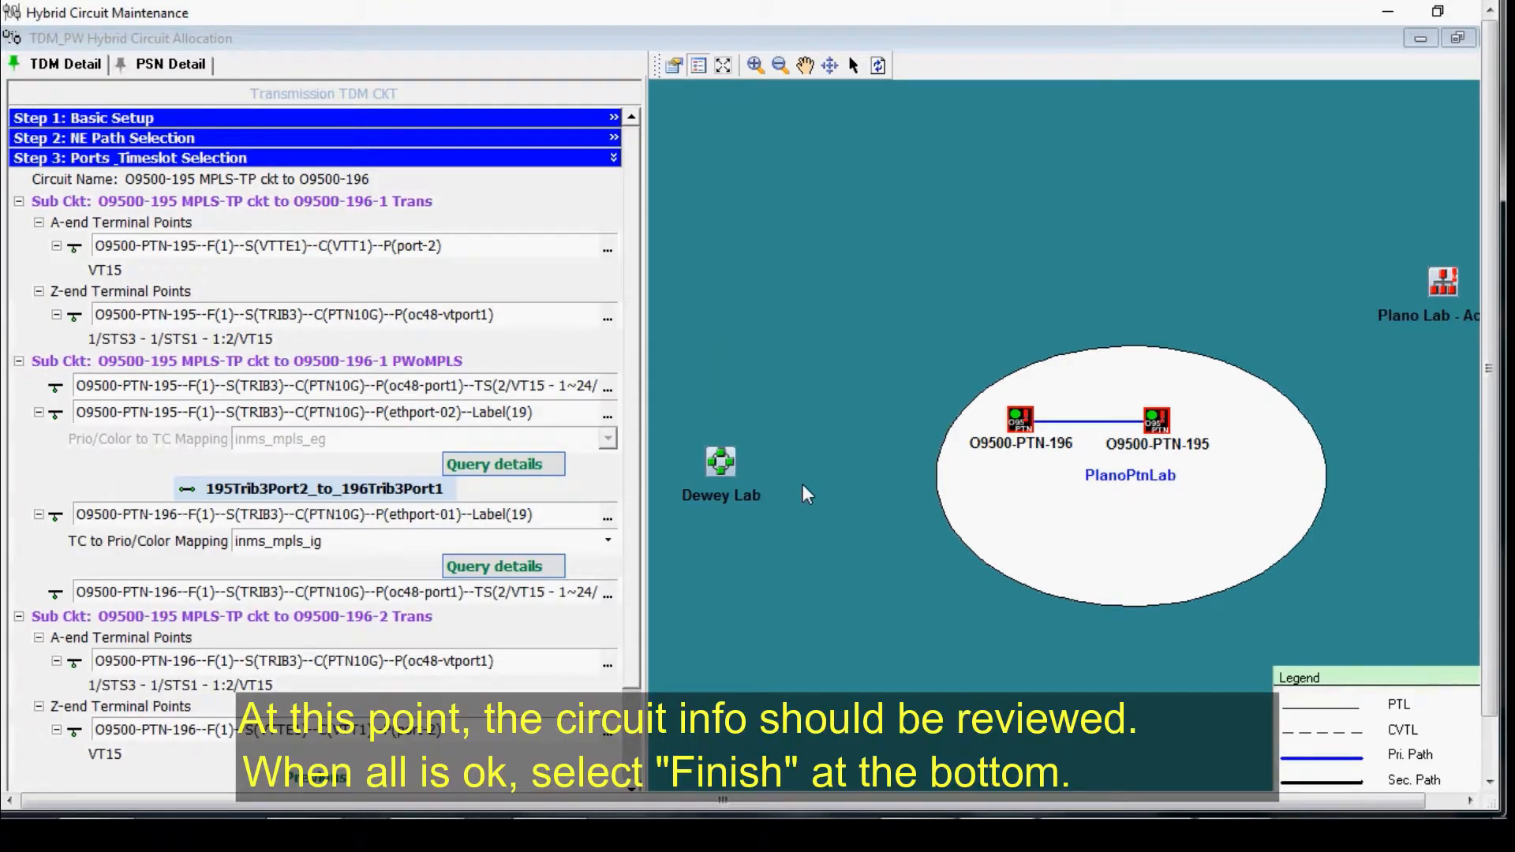
Step: Review the sub-circuits' terminal points and timeslots in the port selection step
{"action": "left_click", "coordinate": [630, 484]}
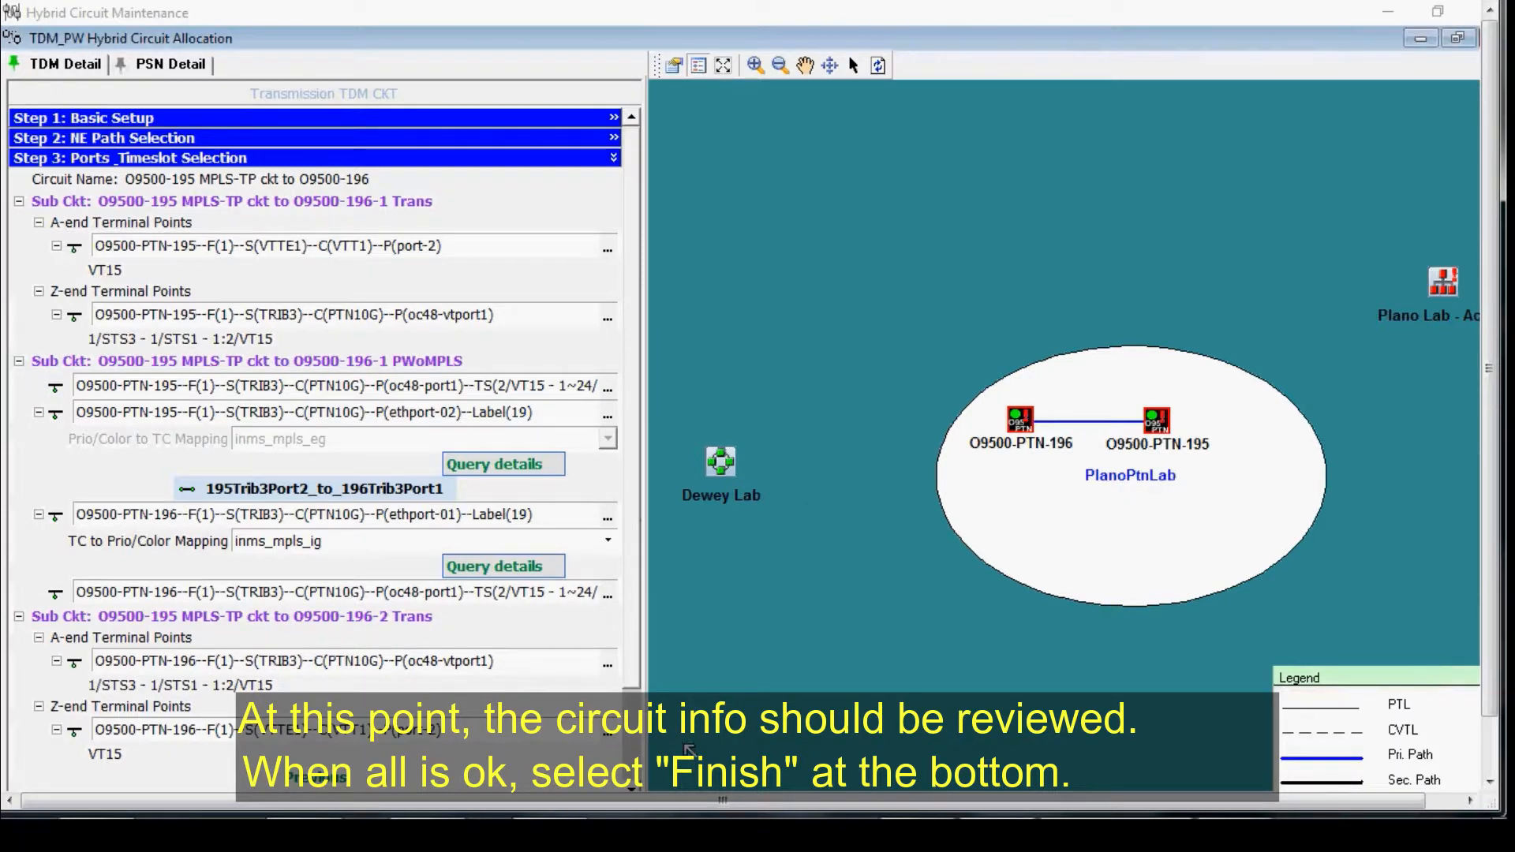
{"action": "scroll", "coordinate": [635, 682], "scroll_direction": "down", "scroll_amount": 1}
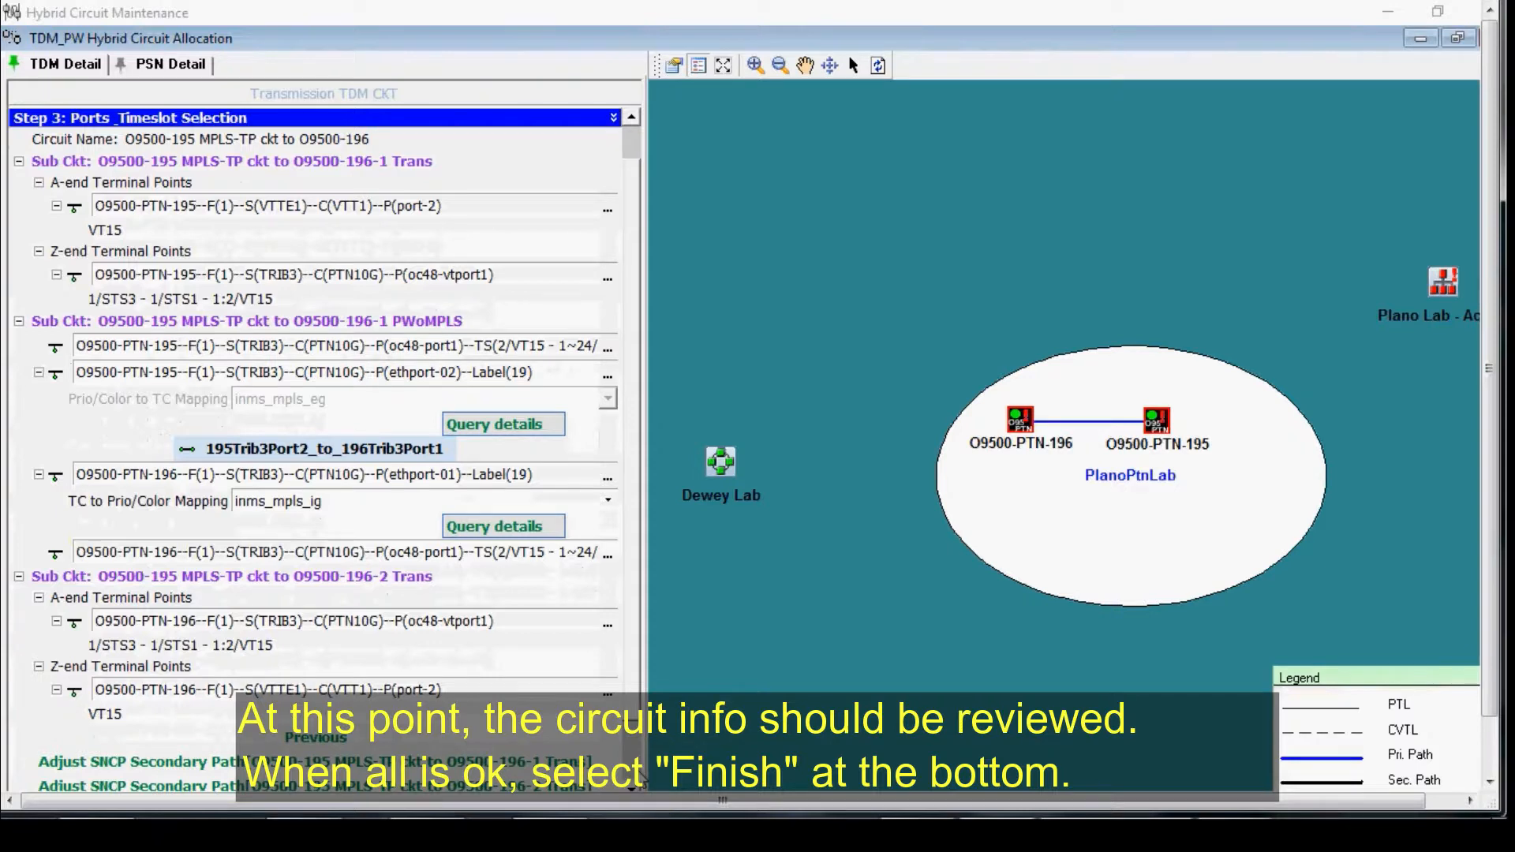
{"action": "scroll", "coordinate": [640, 780], "scroll_direction": "down", "scroll_amount": 2}
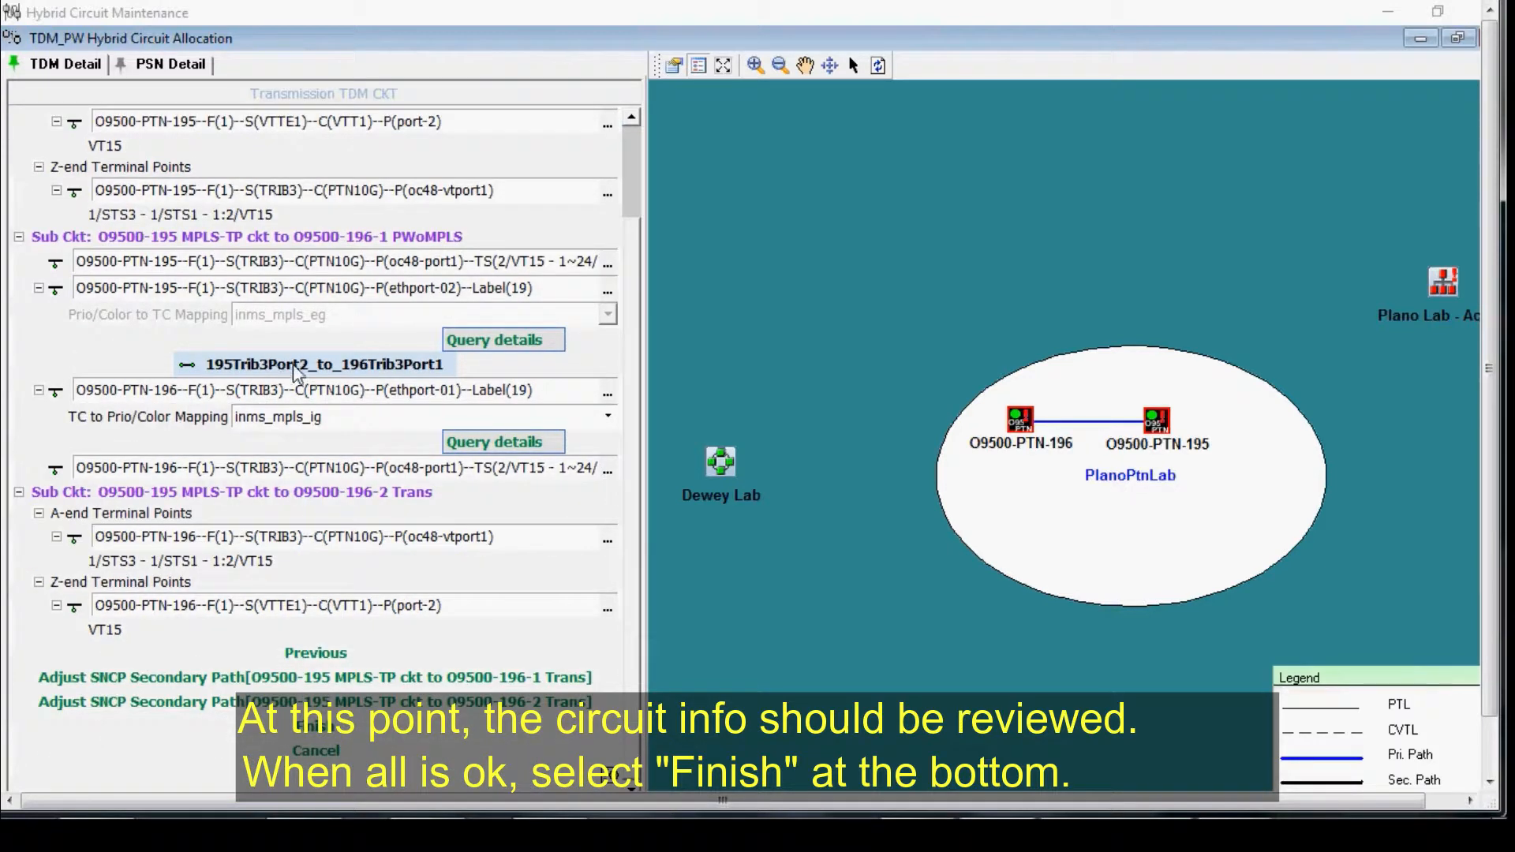
Step: Finish the hybrid circuit allocation and dismiss the completion notice
{"action": "left_click", "coordinate": [317, 727]}
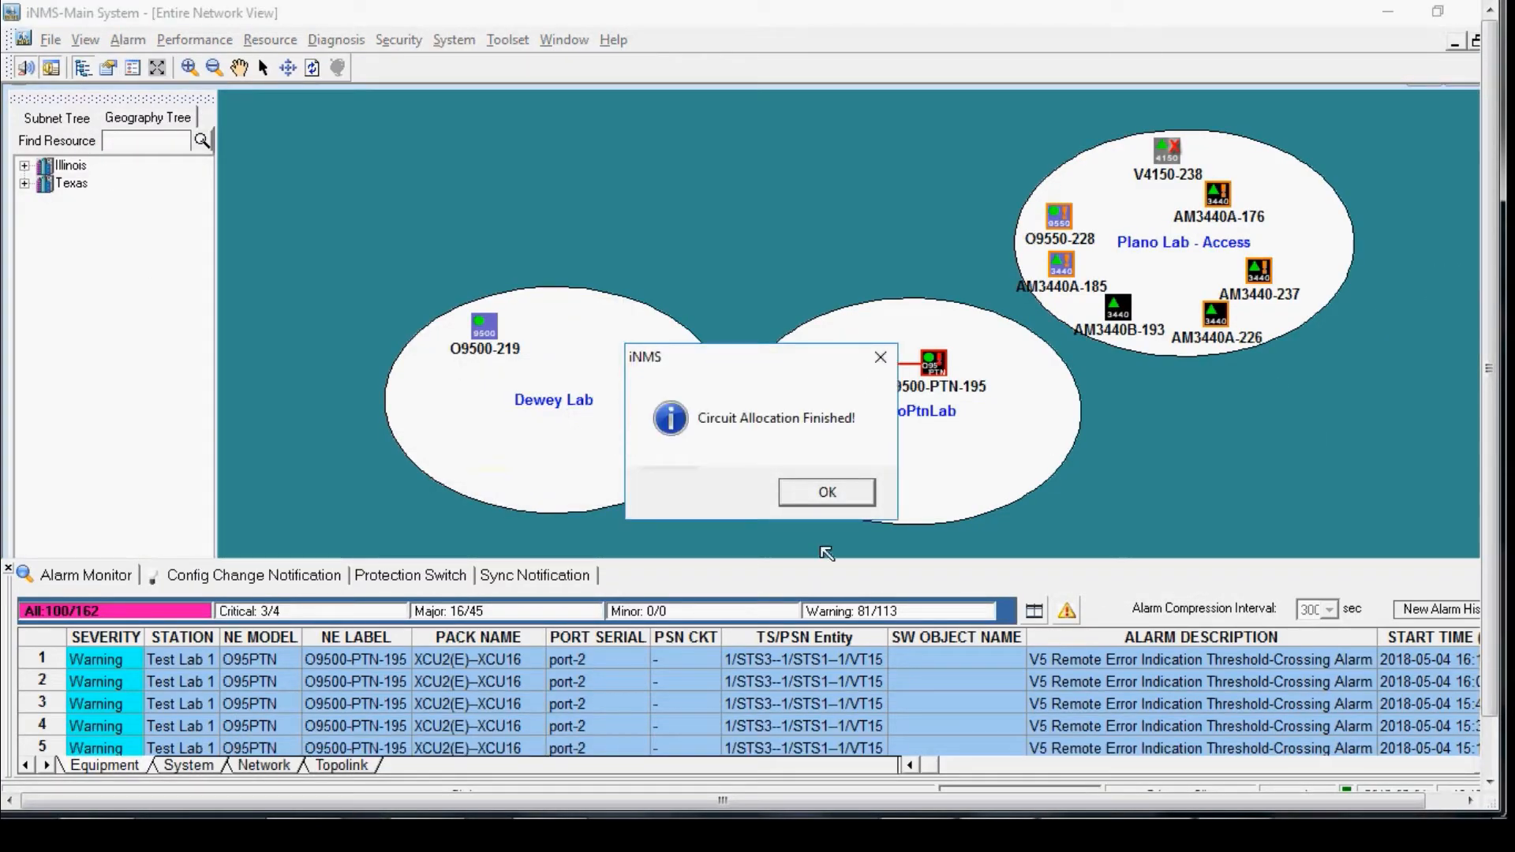
{"action": "left_click", "coordinate": [822, 494]}
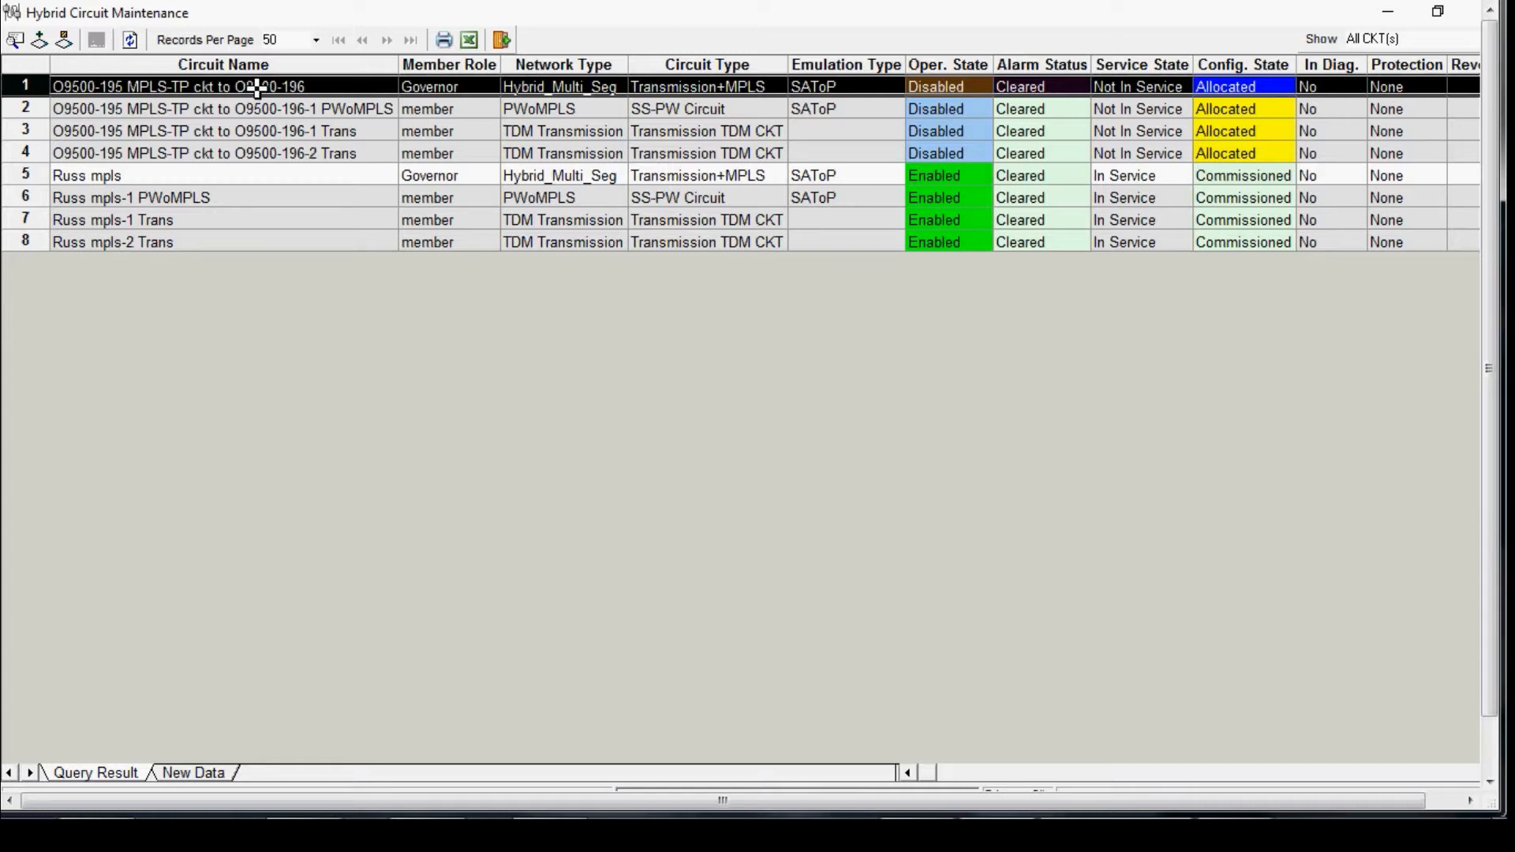
Step: Implement the O9500-195 MPLS-TP ckt to O9500-196 governor circuit and dismiss the completion notice
{"action": "right_click", "coordinate": [256, 88]}
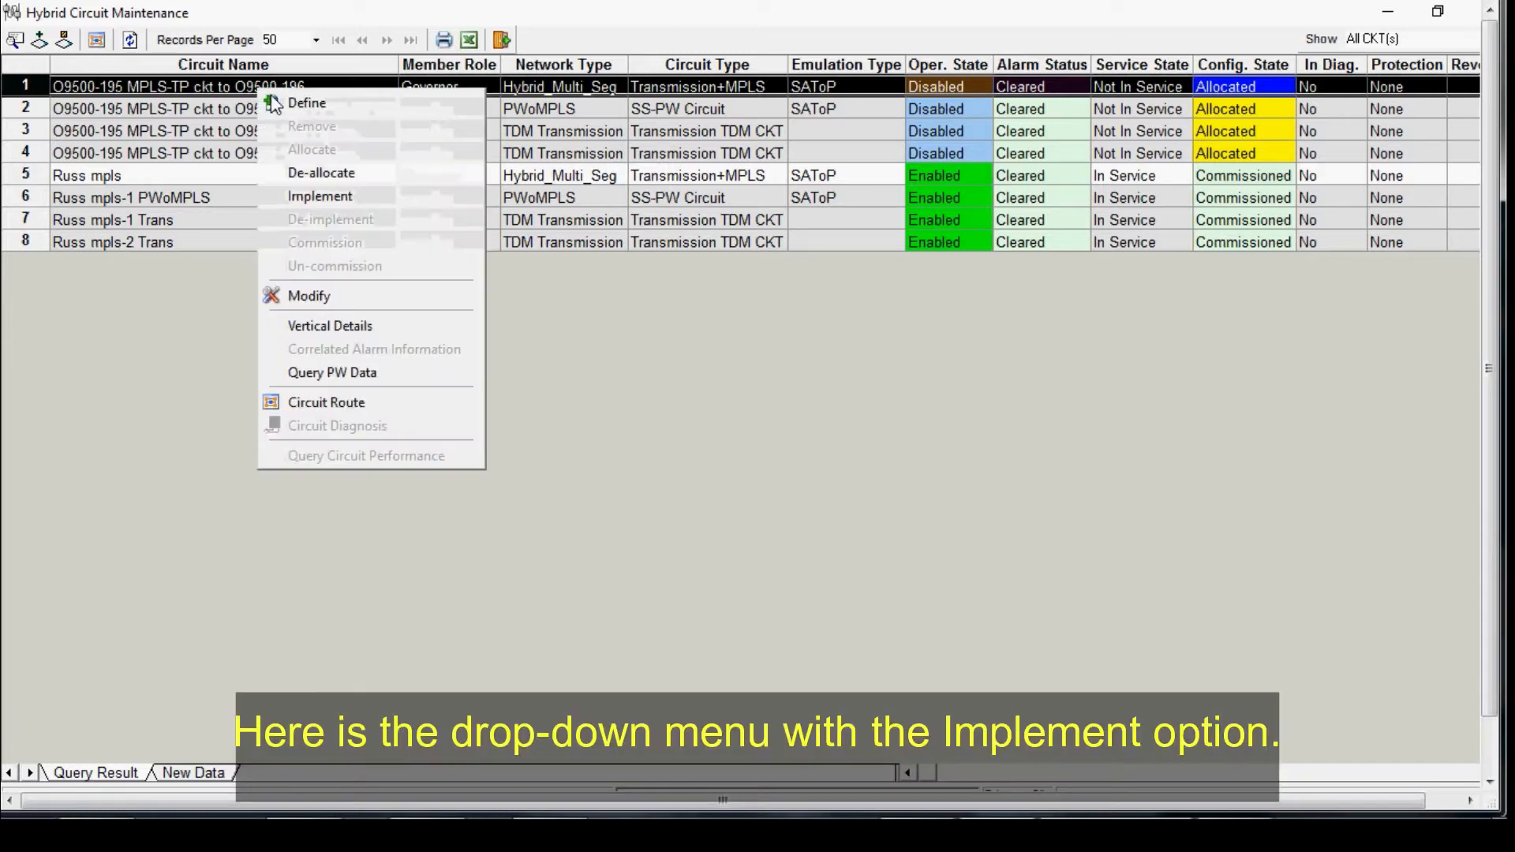
{"action": "left_click", "coordinate": [320, 195]}
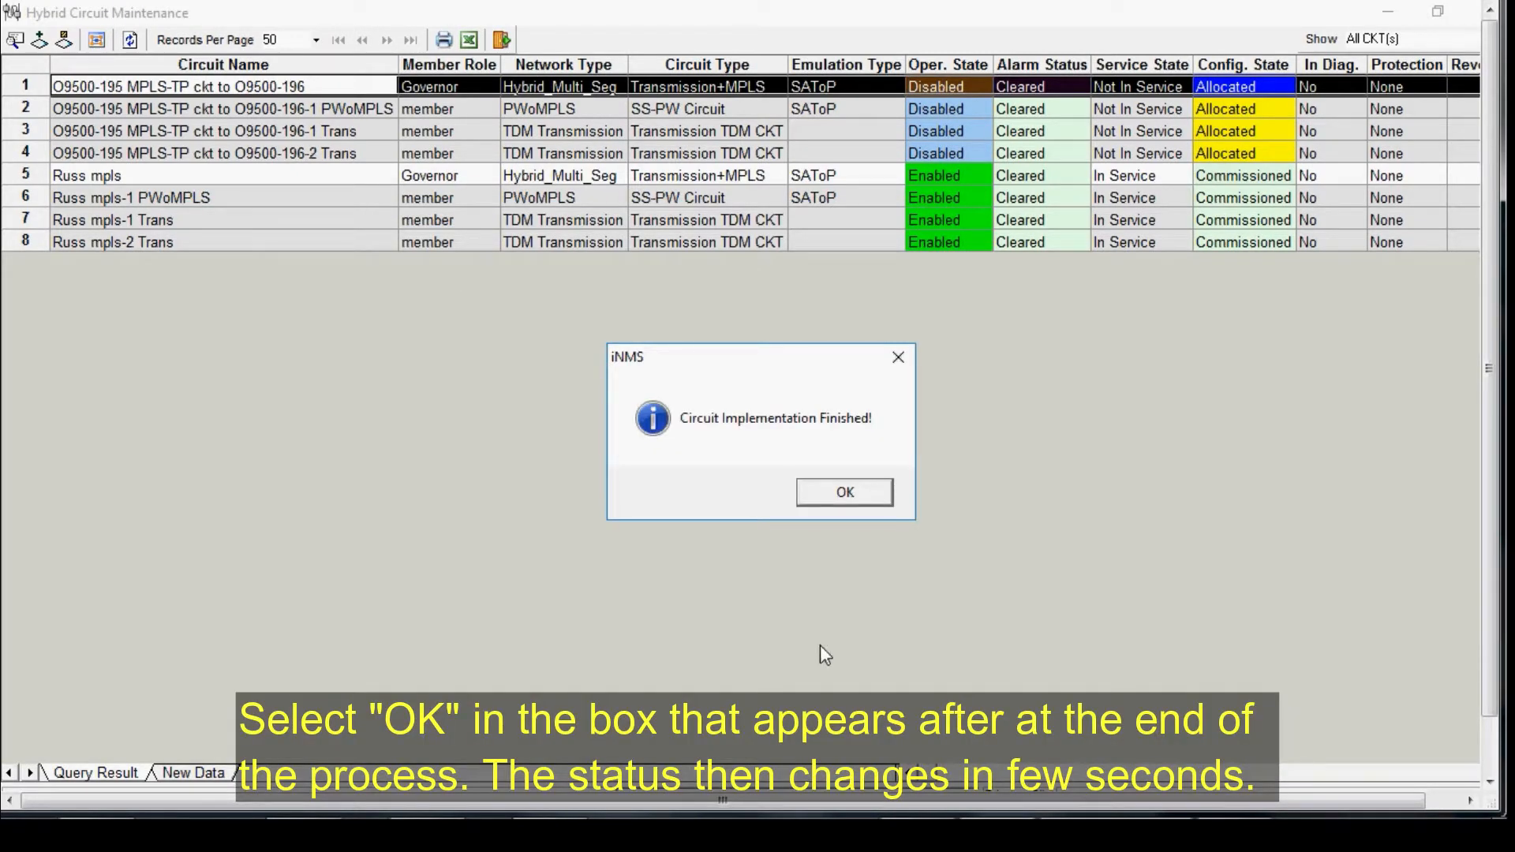
{"action": "left_click", "coordinate": [817, 499]}
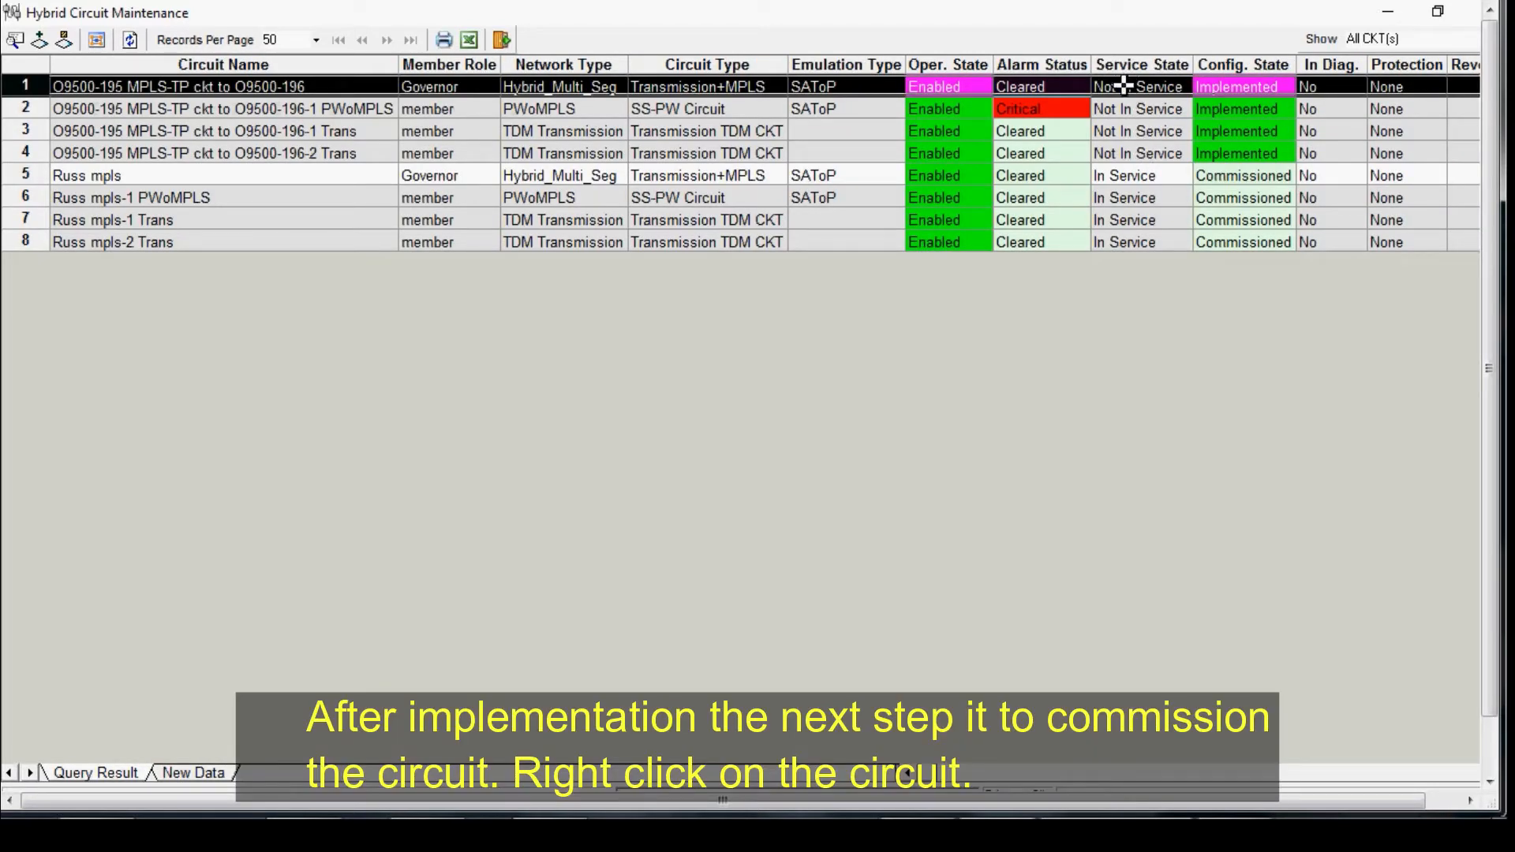
Step: Commission the O9500-195 MPLS-TP ckt to O9500-196 circuit, confirming the request and dismissing the completion notice
{"action": "right_click", "coordinate": [1123, 85]}
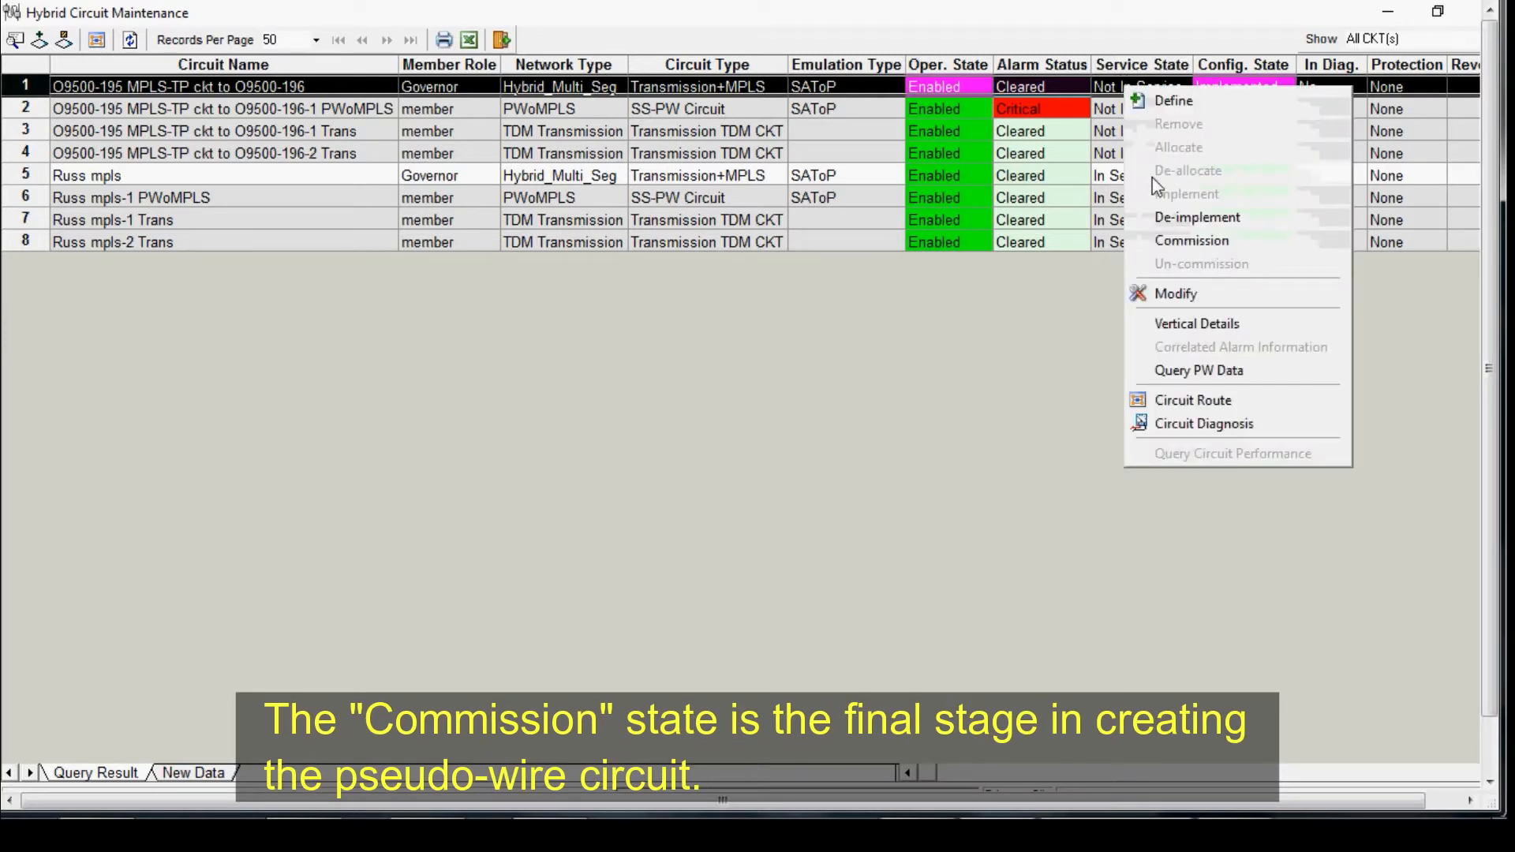
{"action": "left_click", "coordinate": [1172, 246]}
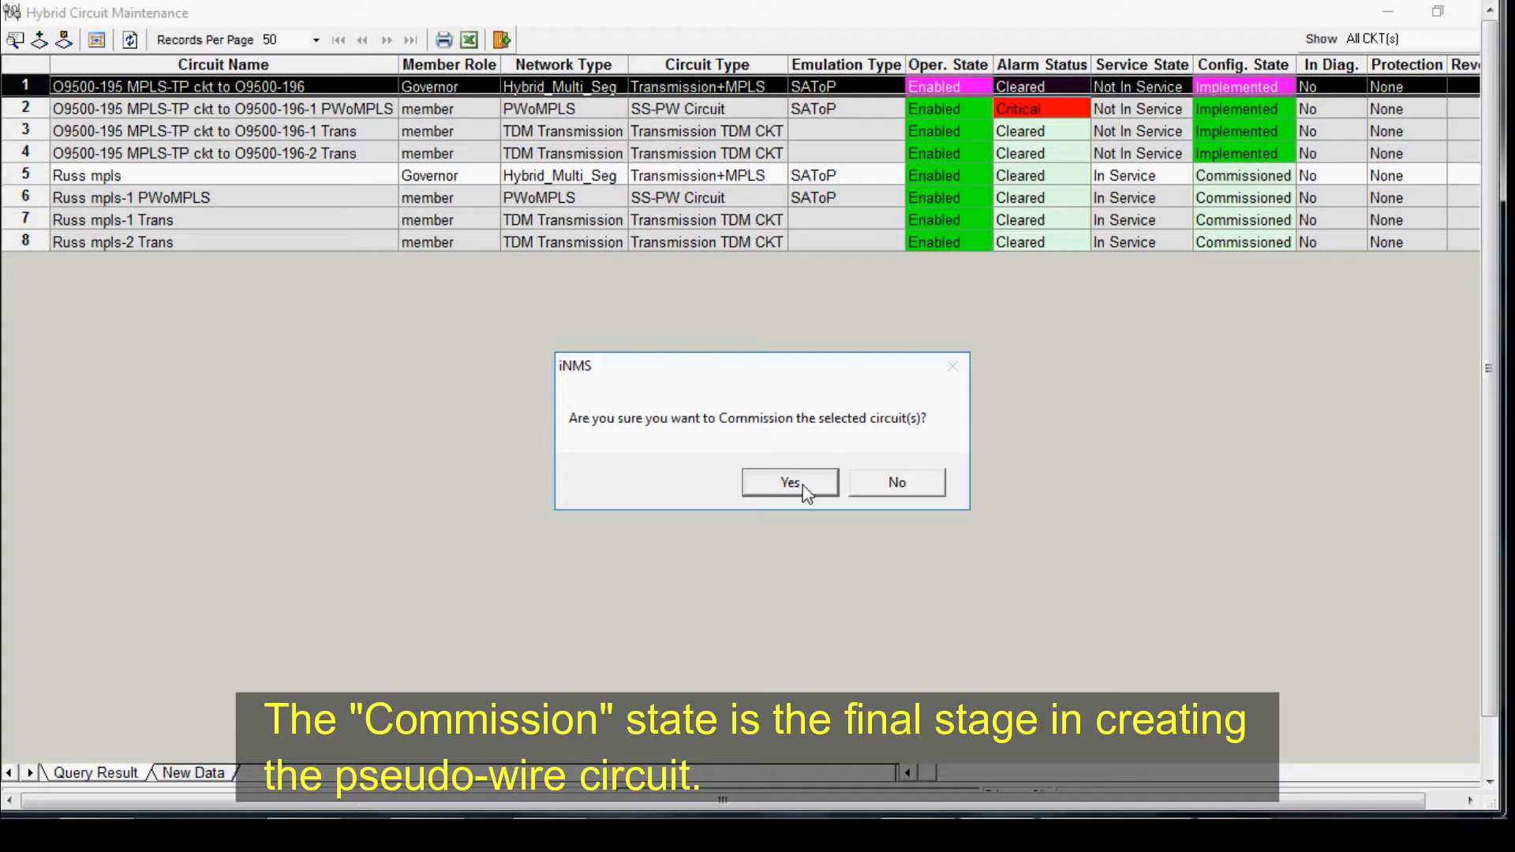
{"action": "left_click", "coordinate": [776, 484]}
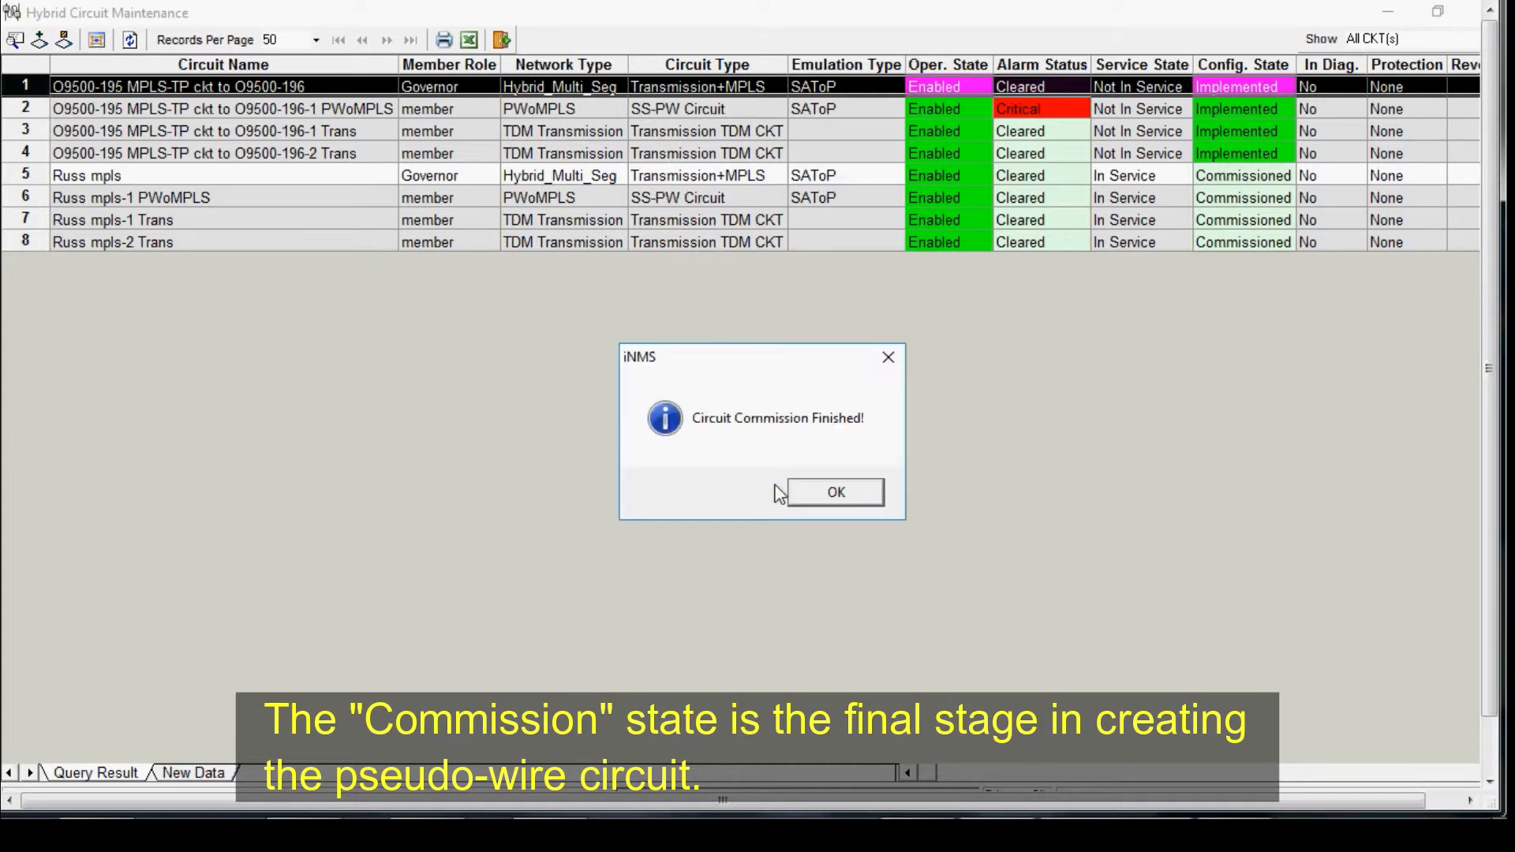
{"action": "left_click", "coordinate": [824, 492]}
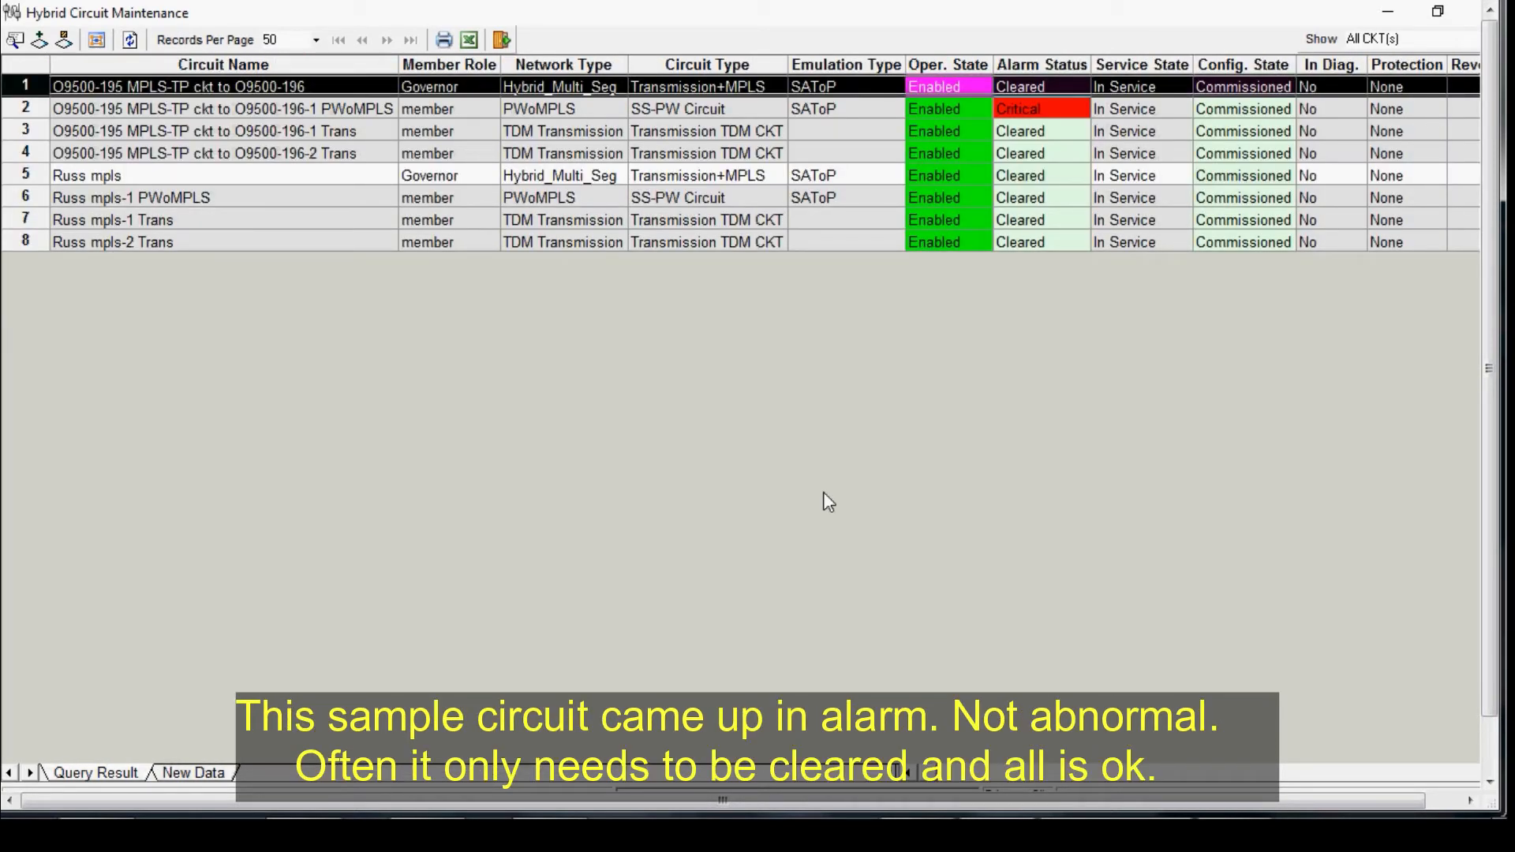
Step: Open the correlated alarm information for the PWoMPLS member circuit's critical alarm and scroll through its alarm columns
{"action": "right_click", "coordinate": [1015, 115]}
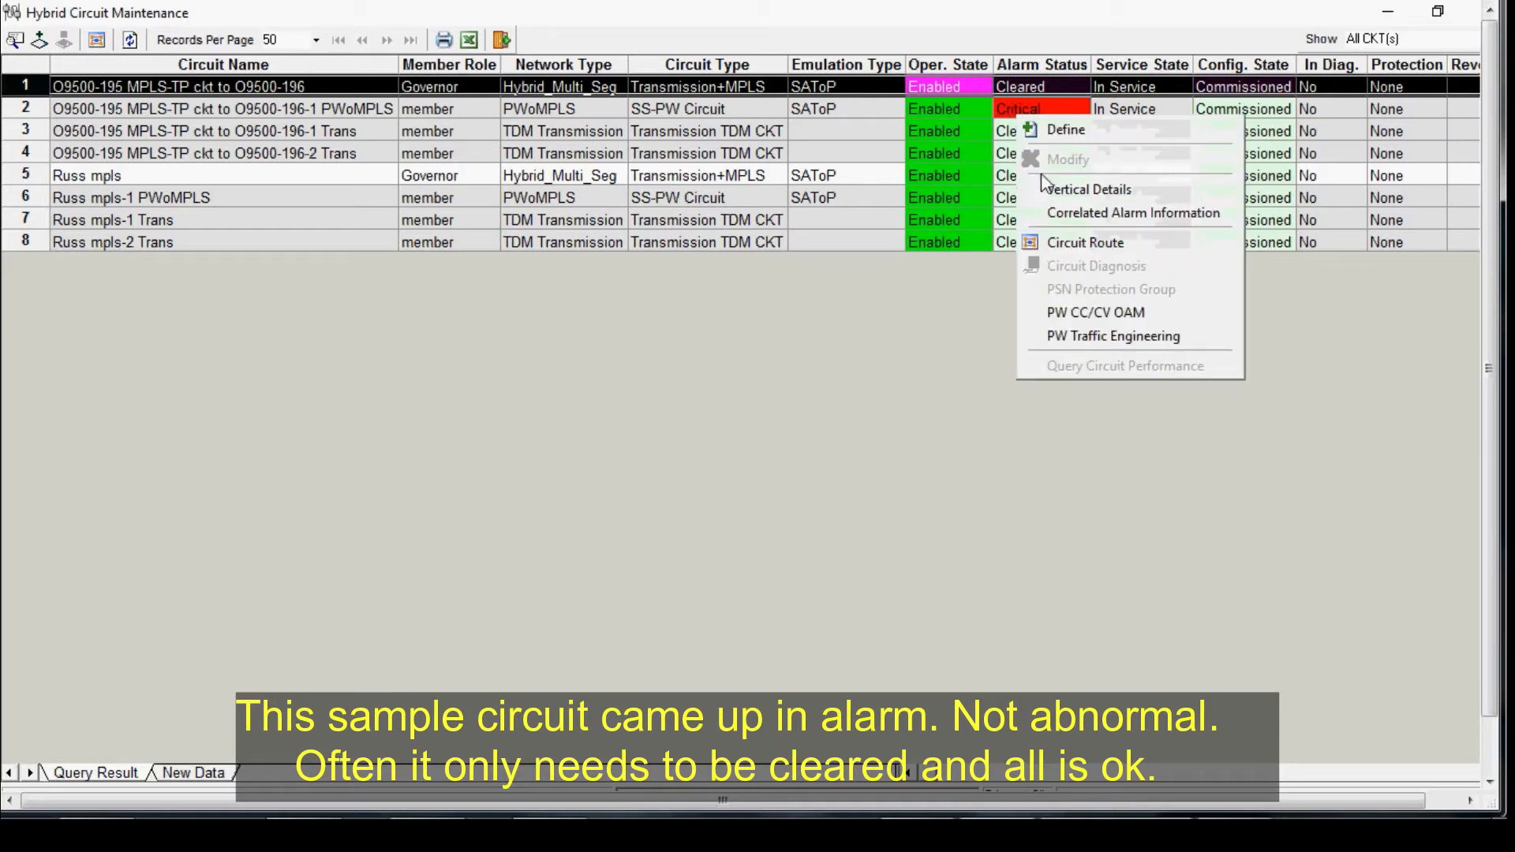
{"action": "left_click", "coordinate": [1058, 215]}
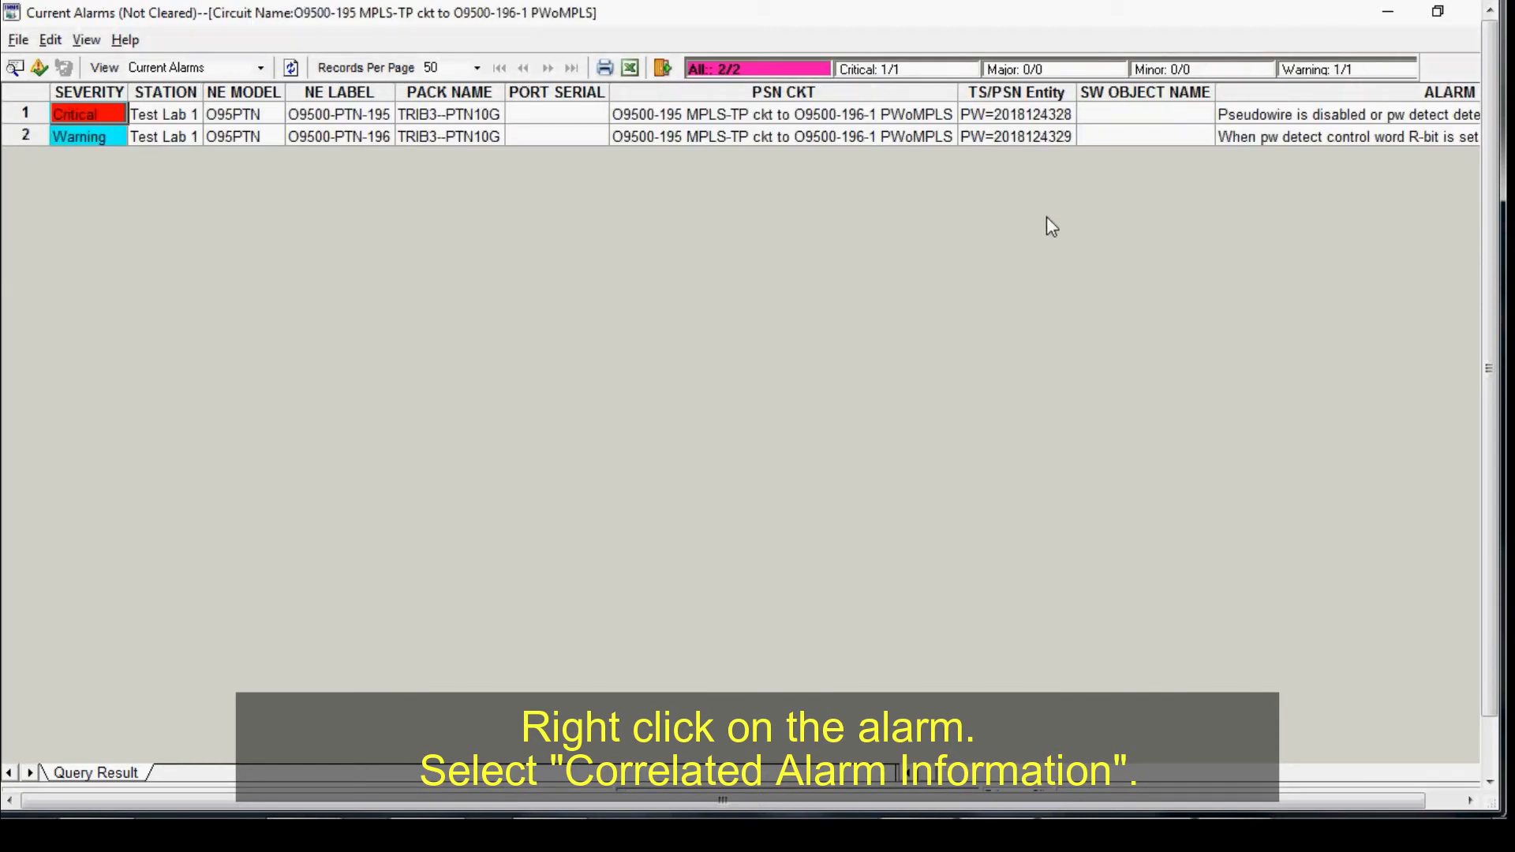
{"action": "left_click", "coordinate": [1089, 772]}
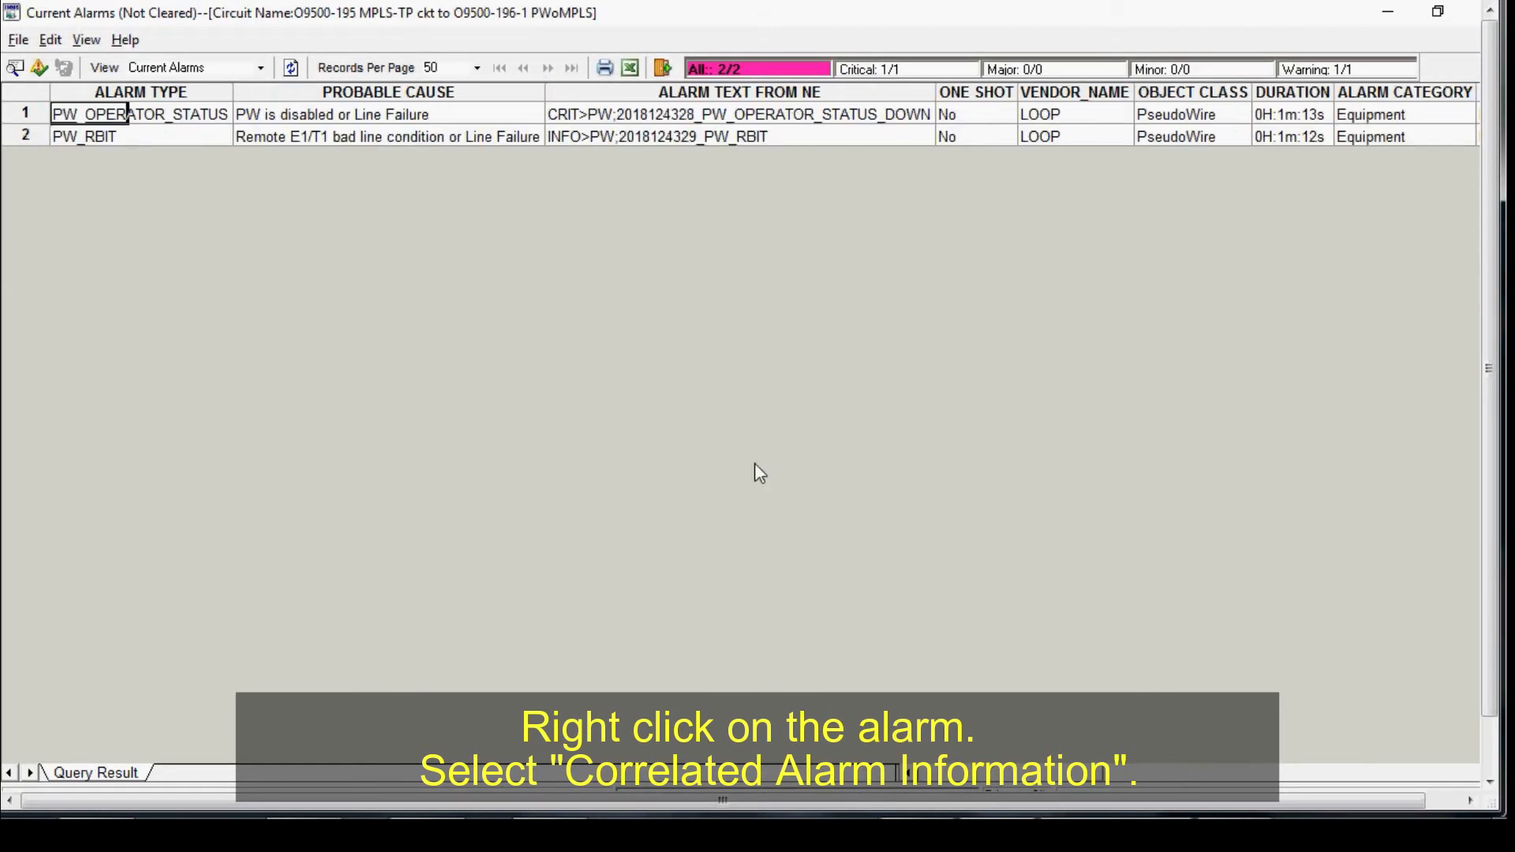
{"action": "left_click_drag", "start_coordinate": [1093, 773], "coordinate": [922, 771]}
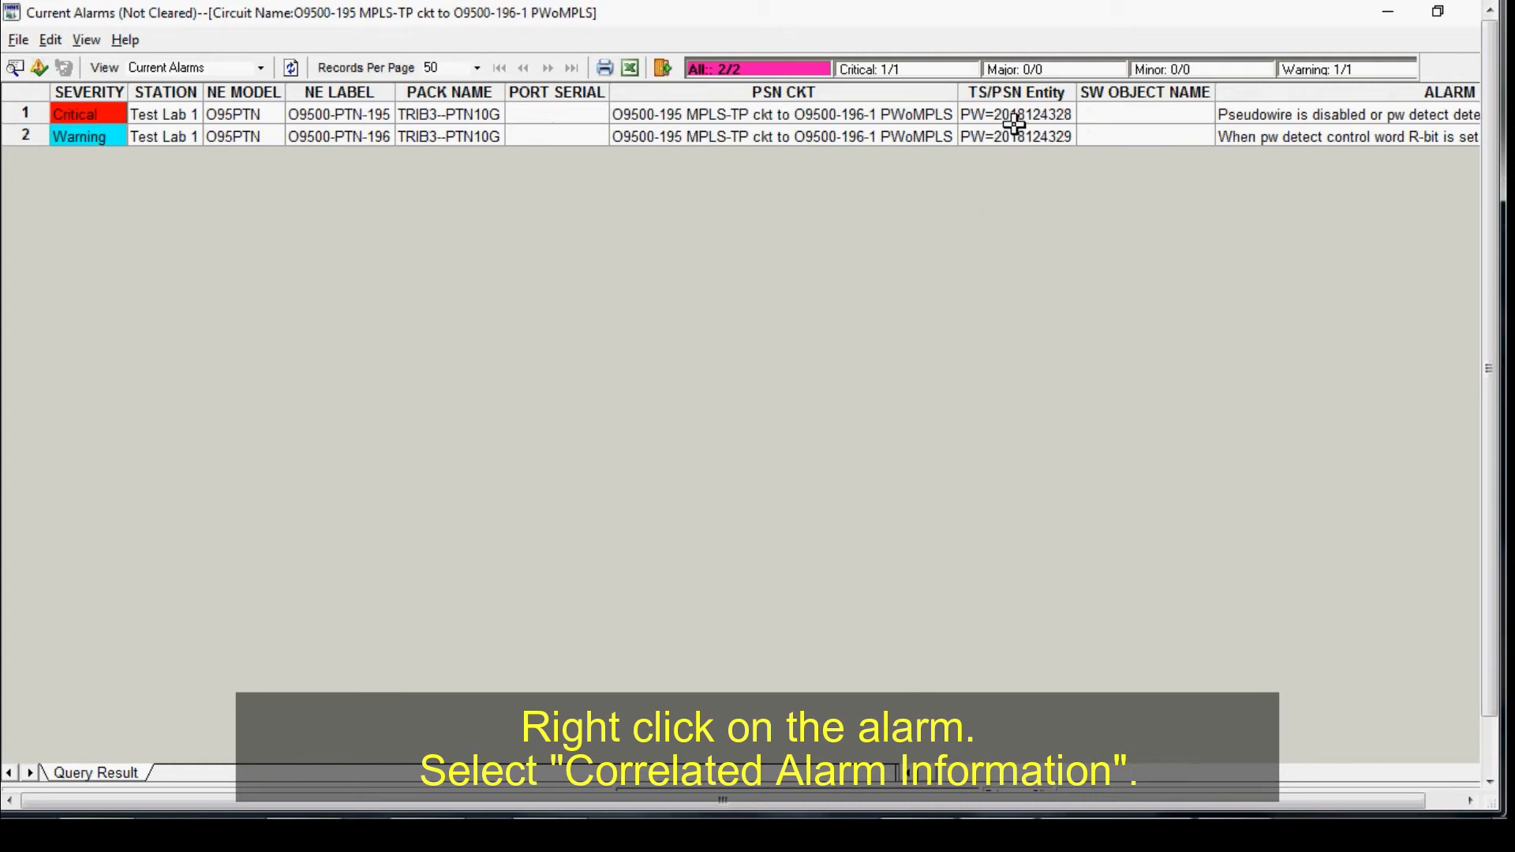
{"action": "left_click", "coordinate": [957, 779]}
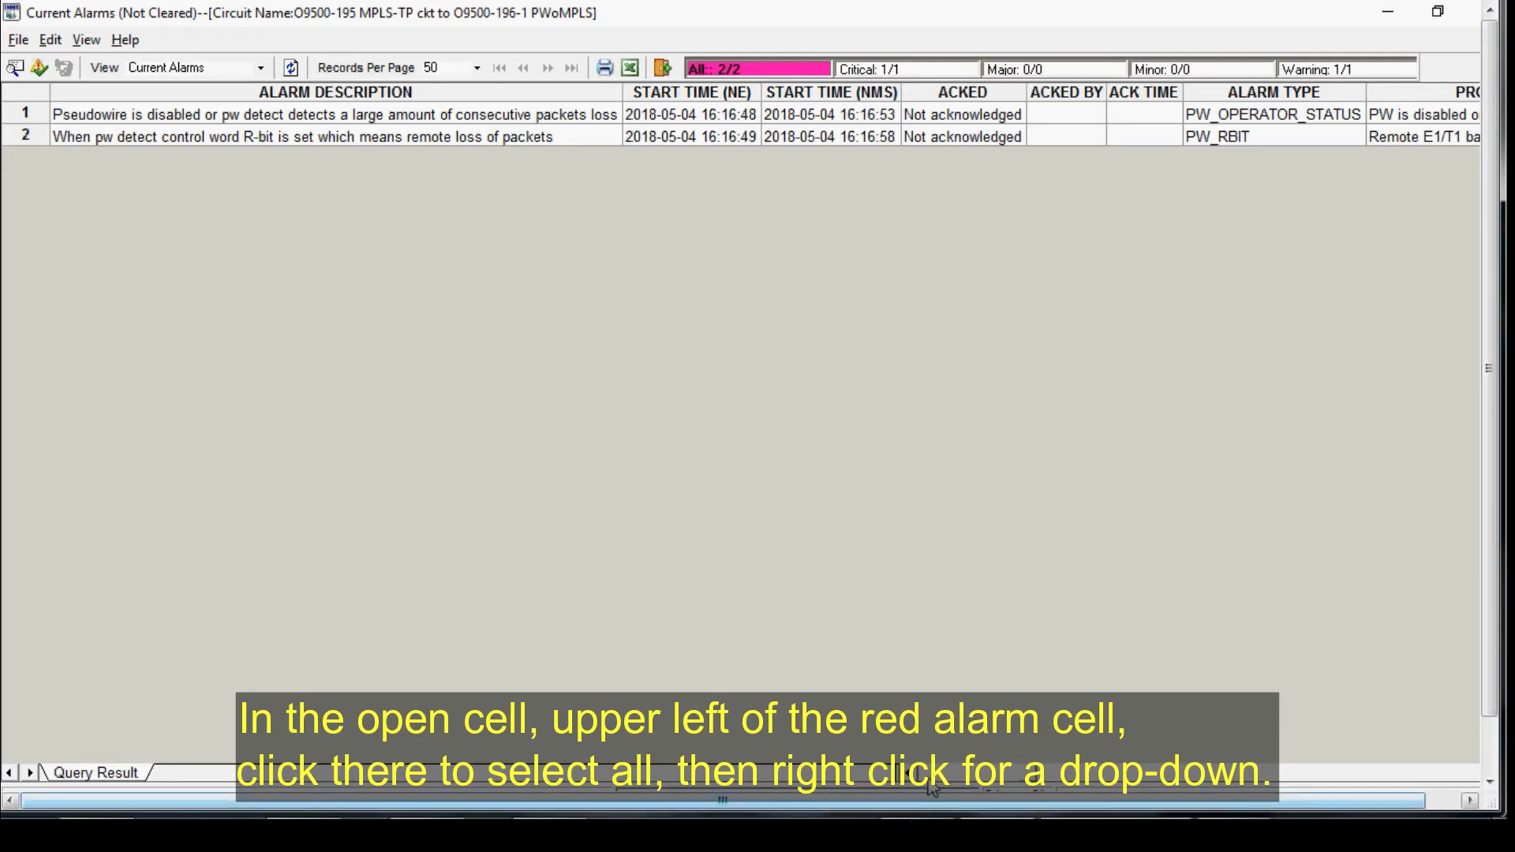
{"action": "left_click", "coordinate": [929, 779]}
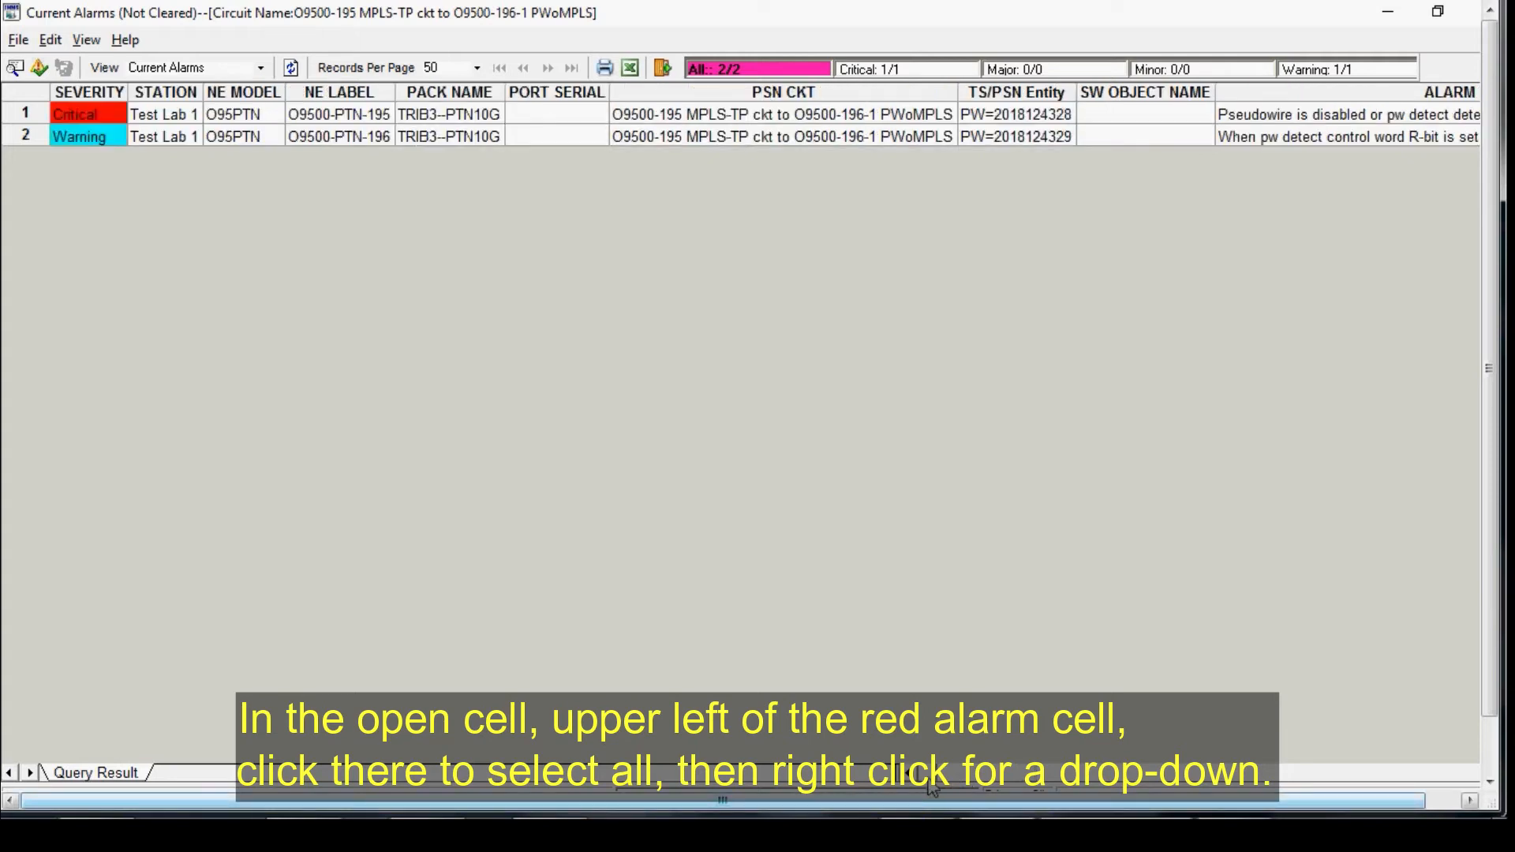
Step: Select all the correlated alarms, then acknowledge and clear them
{"action": "left_click", "coordinate": [21, 91]}
{"action": "right_click", "coordinate": [21, 91]}
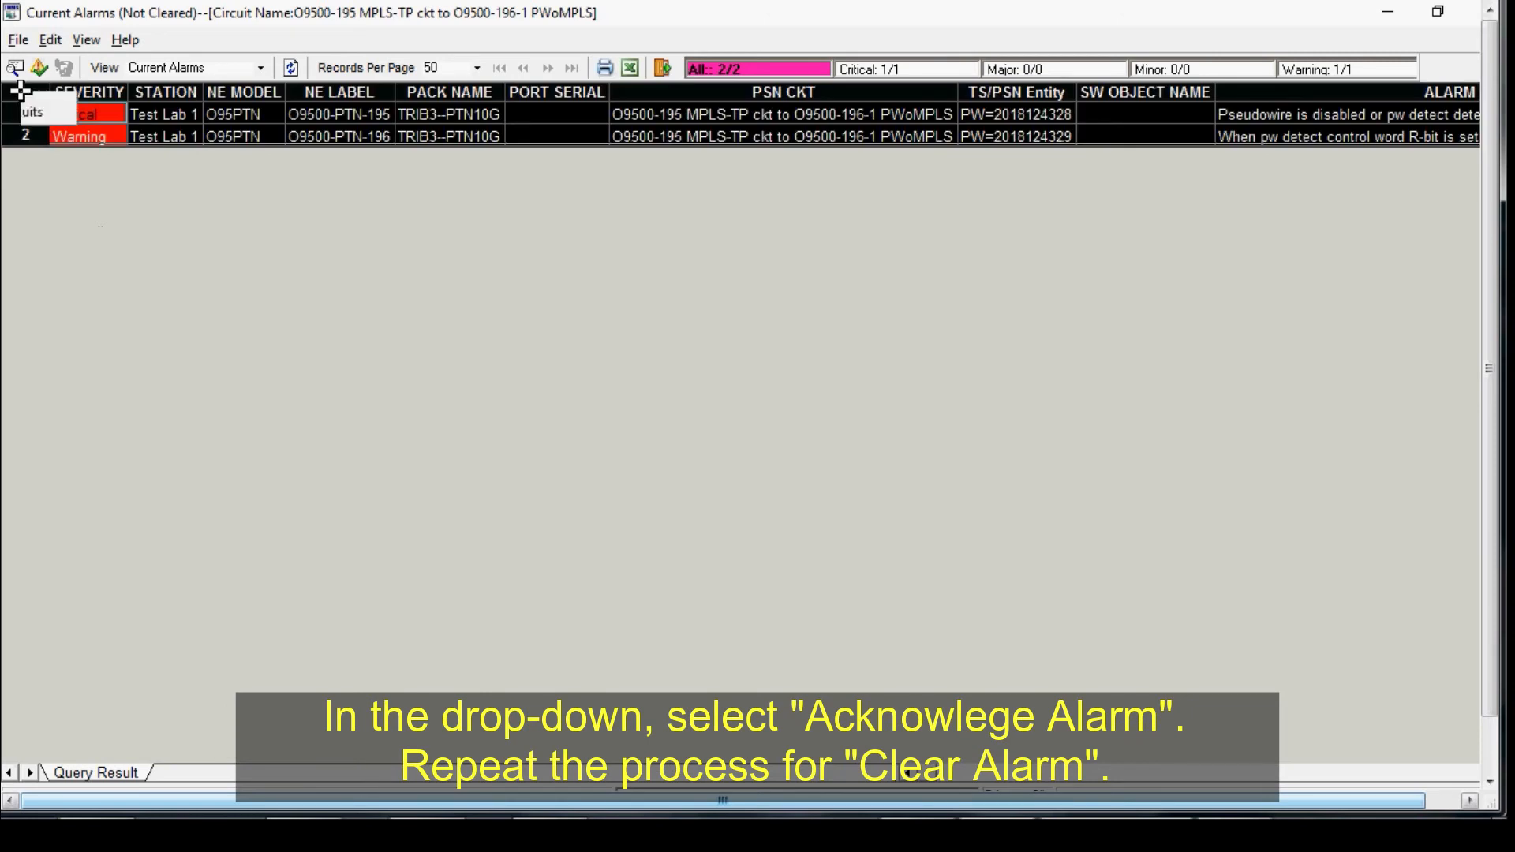
{"action": "left_click", "coordinate": [63, 105]}
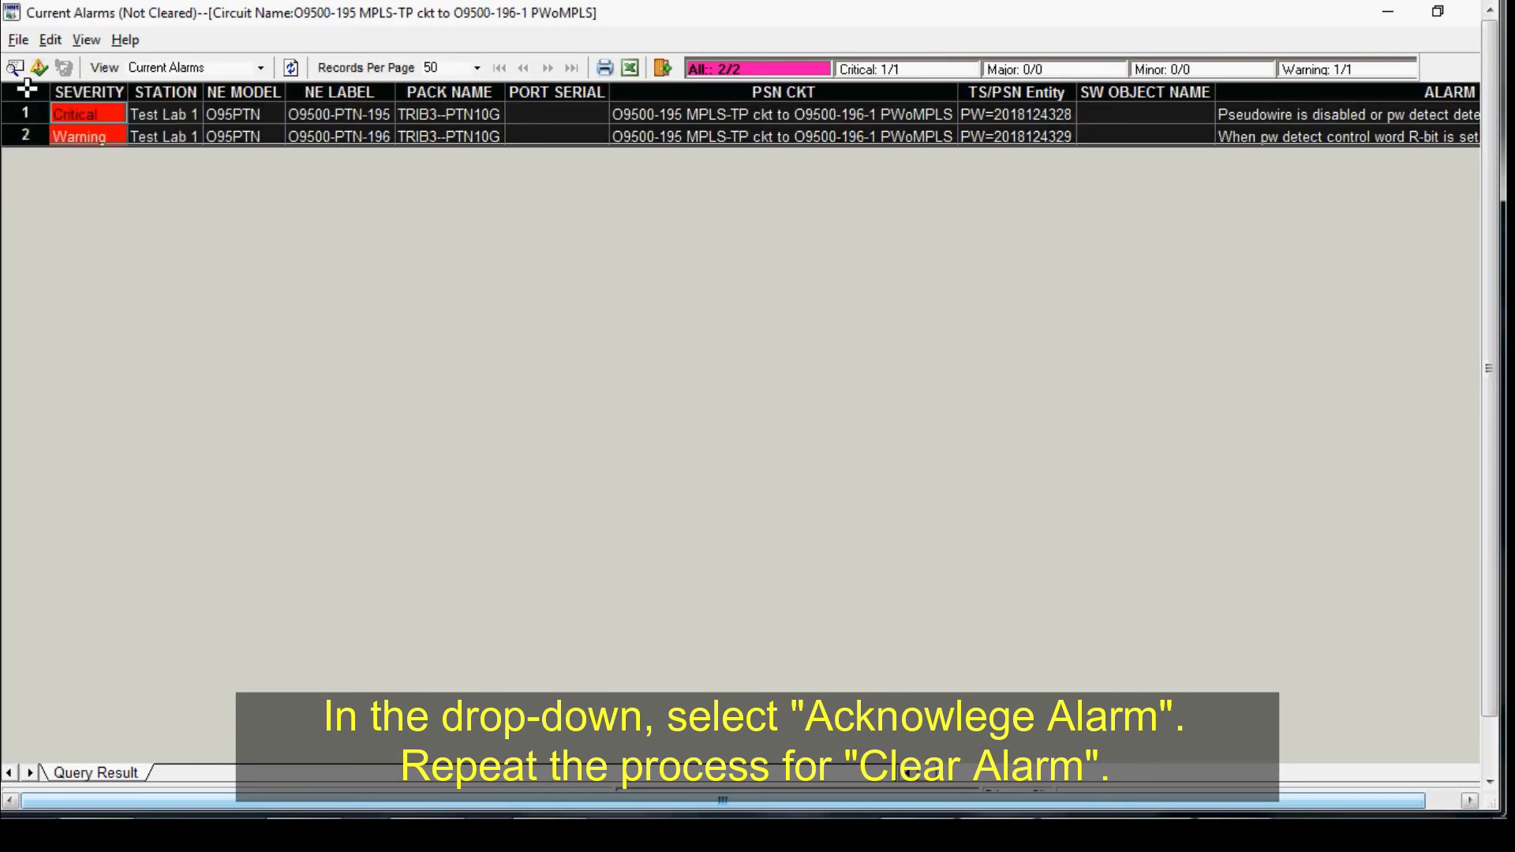
{"action": "right_click", "coordinate": [28, 92]}
{"action": "left_click", "coordinate": [68, 130]}
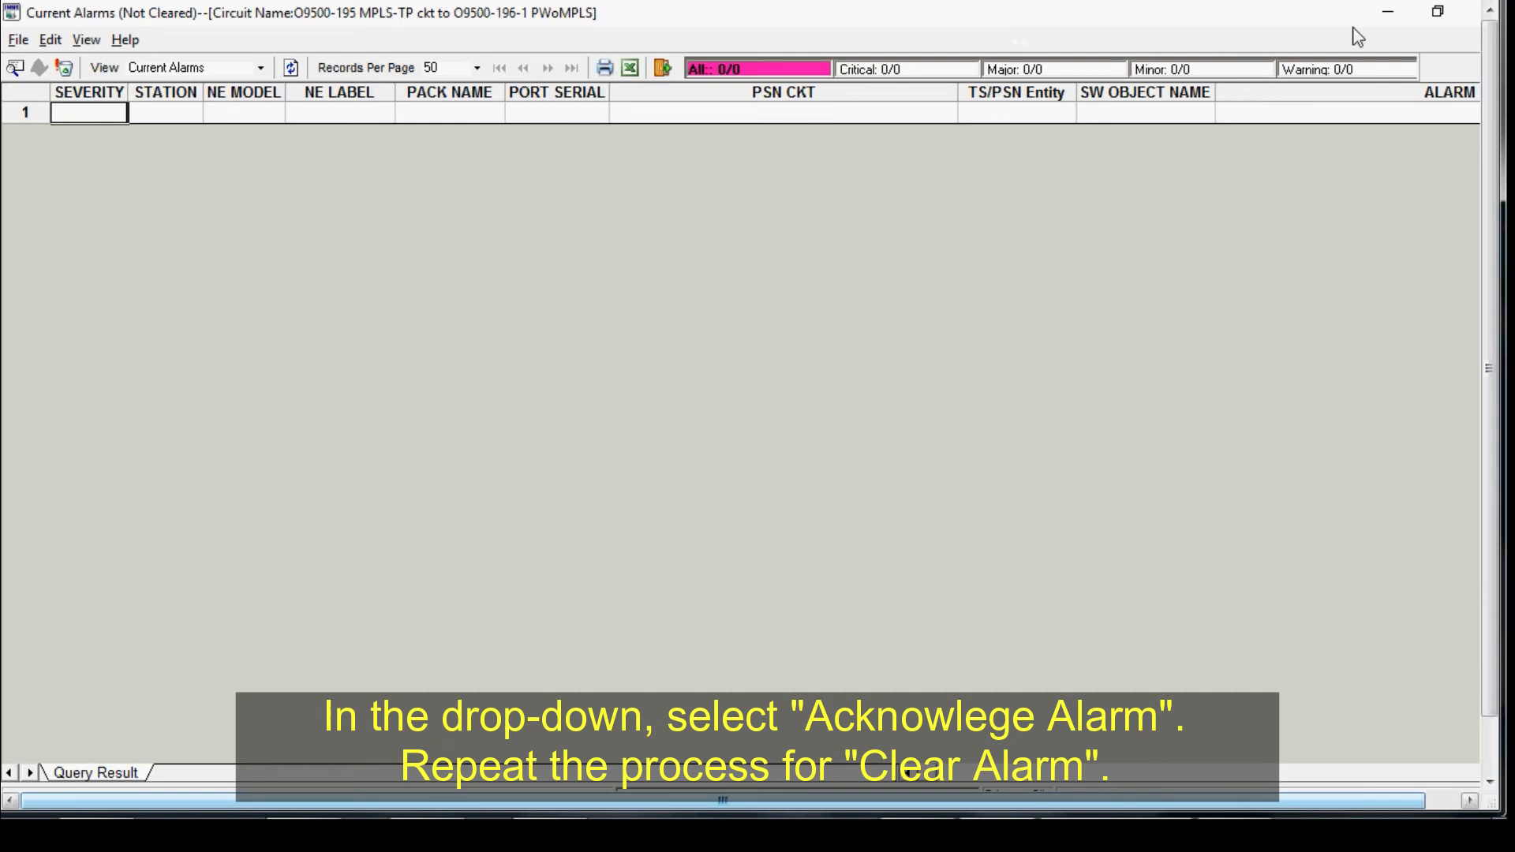
{"action": "left_click", "coordinate": [1473, 13]}
{"action": "left_click", "coordinate": [184, 79]}
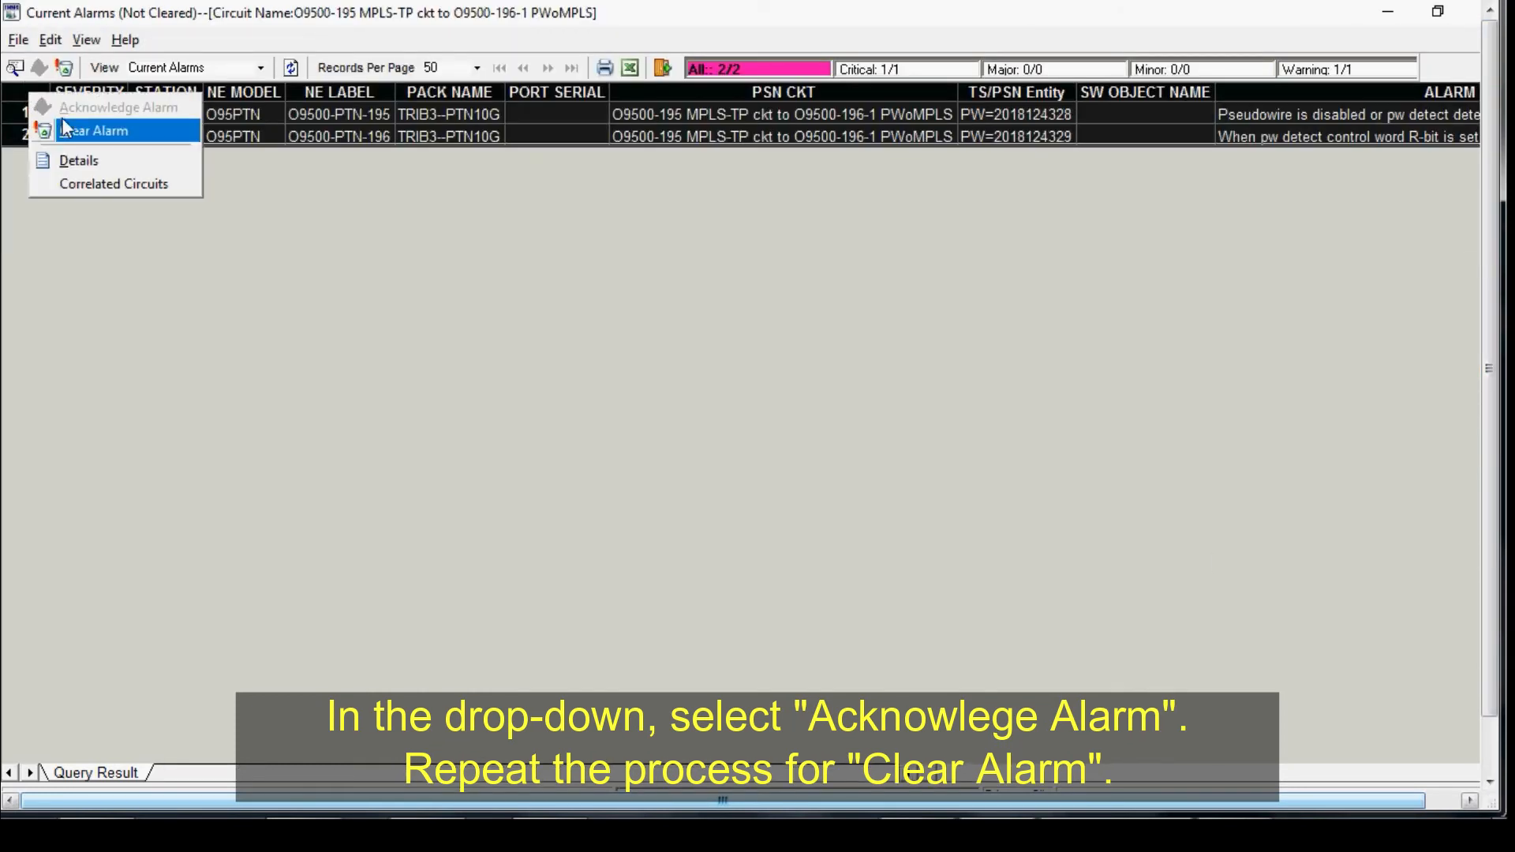
{"action": "left_click", "coordinate": [69, 125]}
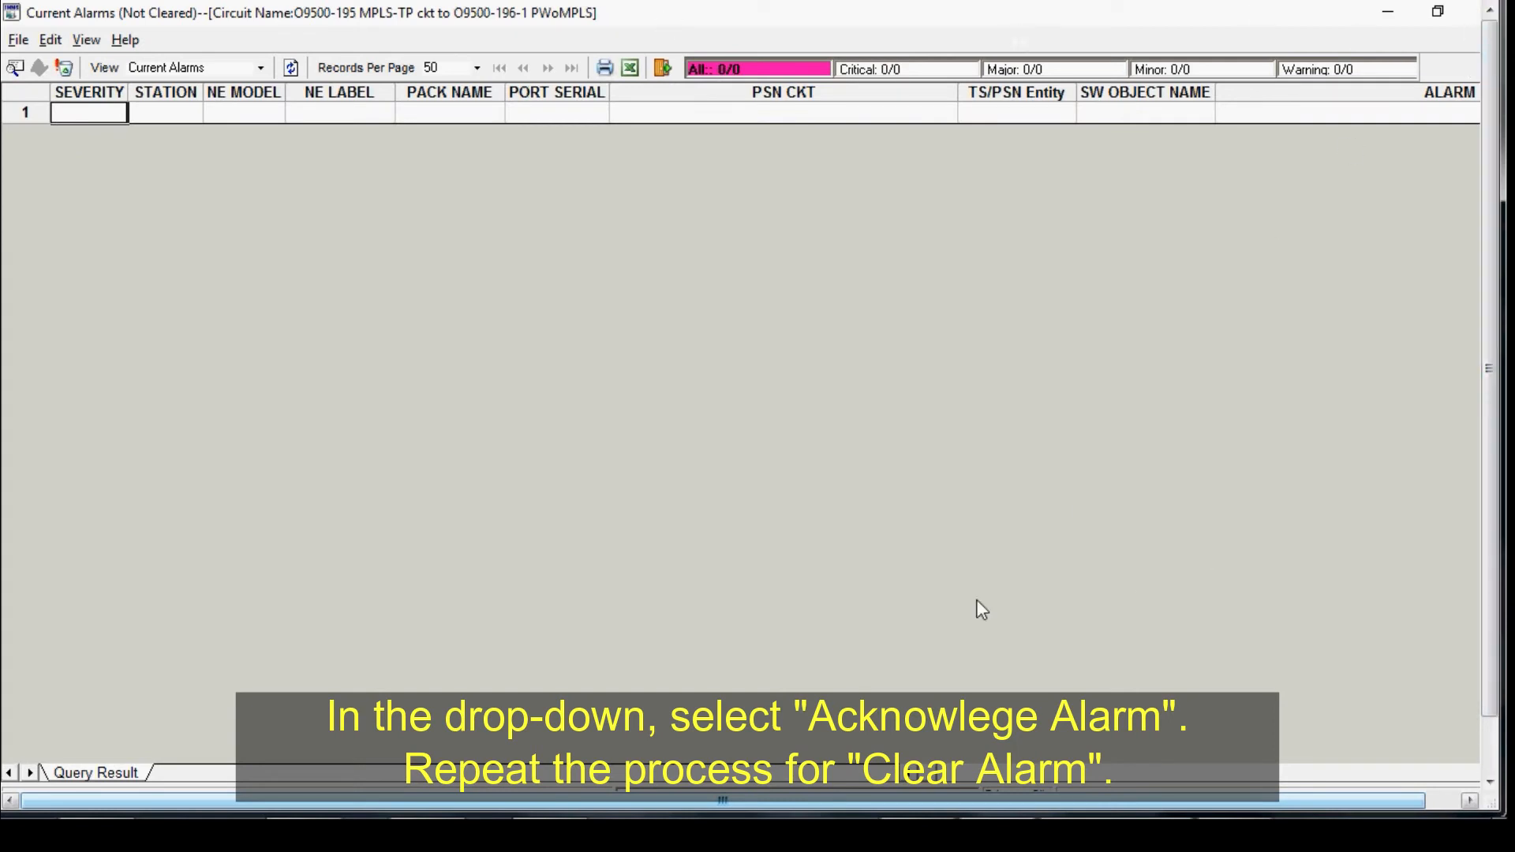
Step: Close the alarm window and refresh the hybrid circuit list
{"action": "left_click", "coordinate": [1474, 13]}
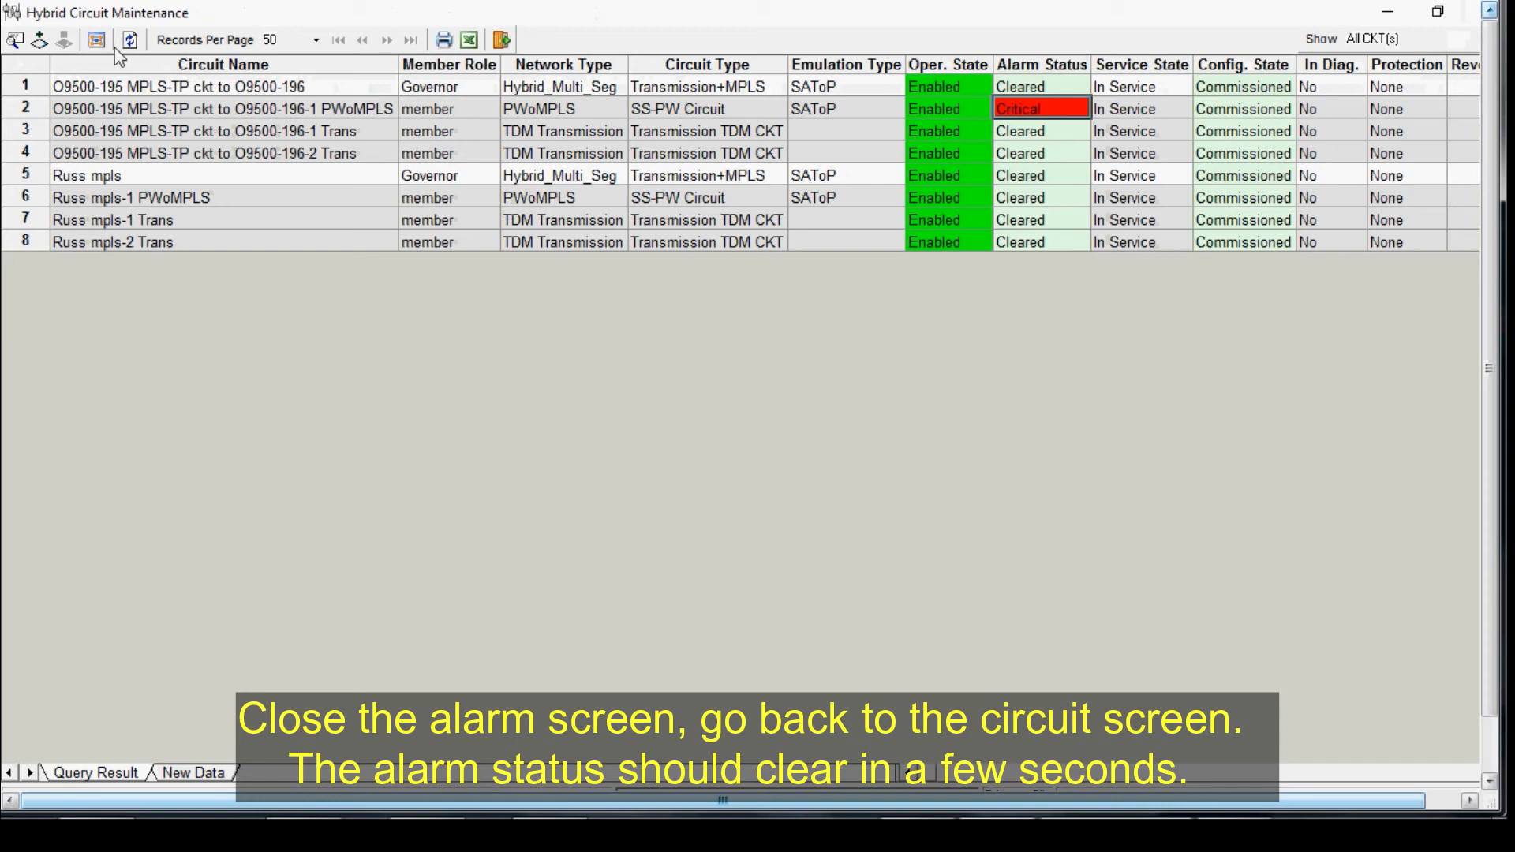
{"action": "left_click", "coordinate": [134, 40]}
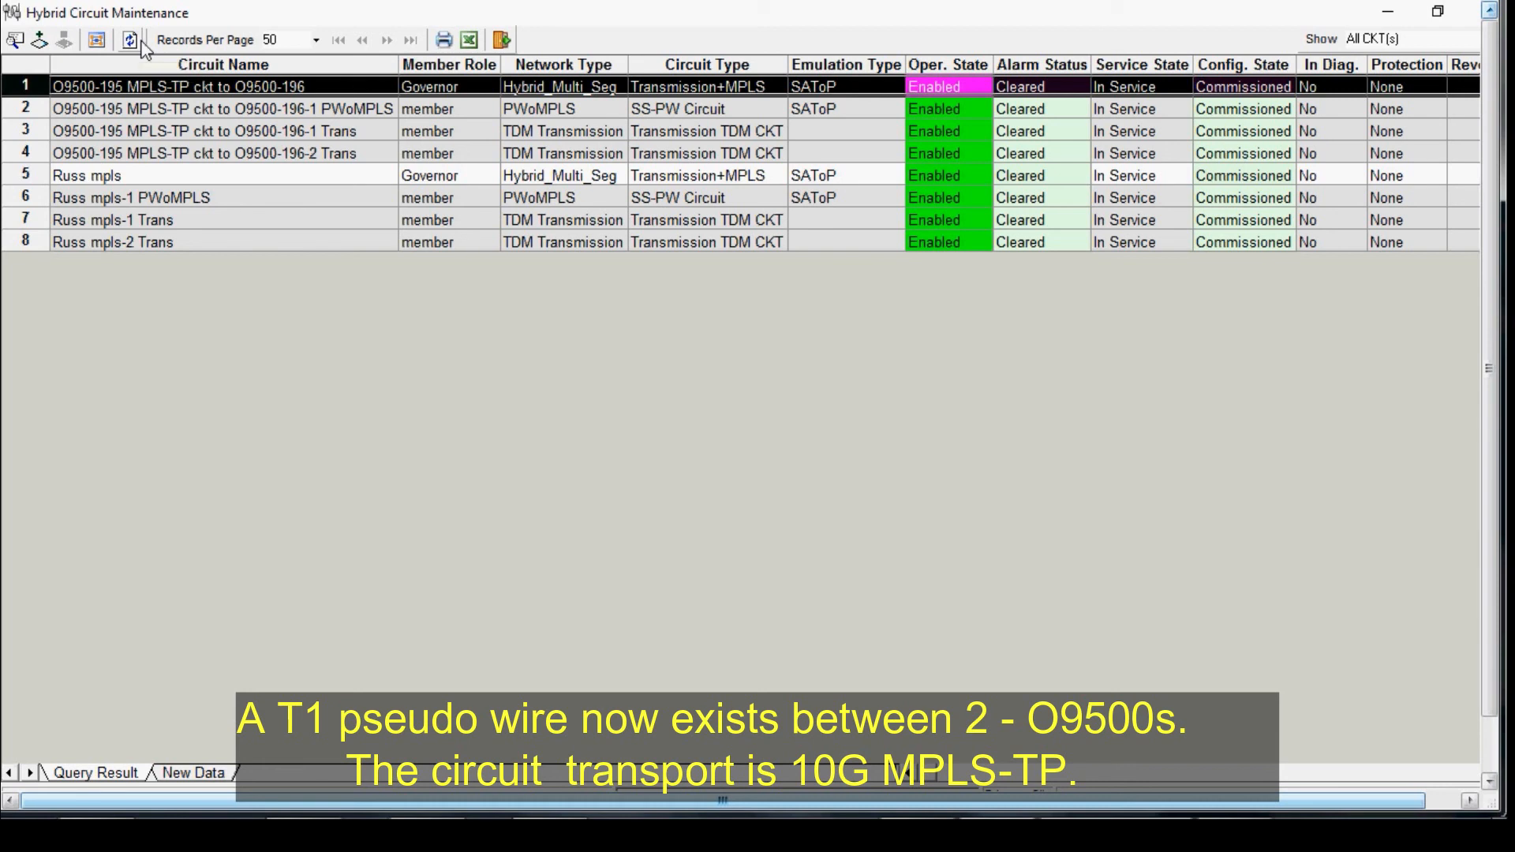
{"action": "mouse_move", "coordinate": [1345, 836]}
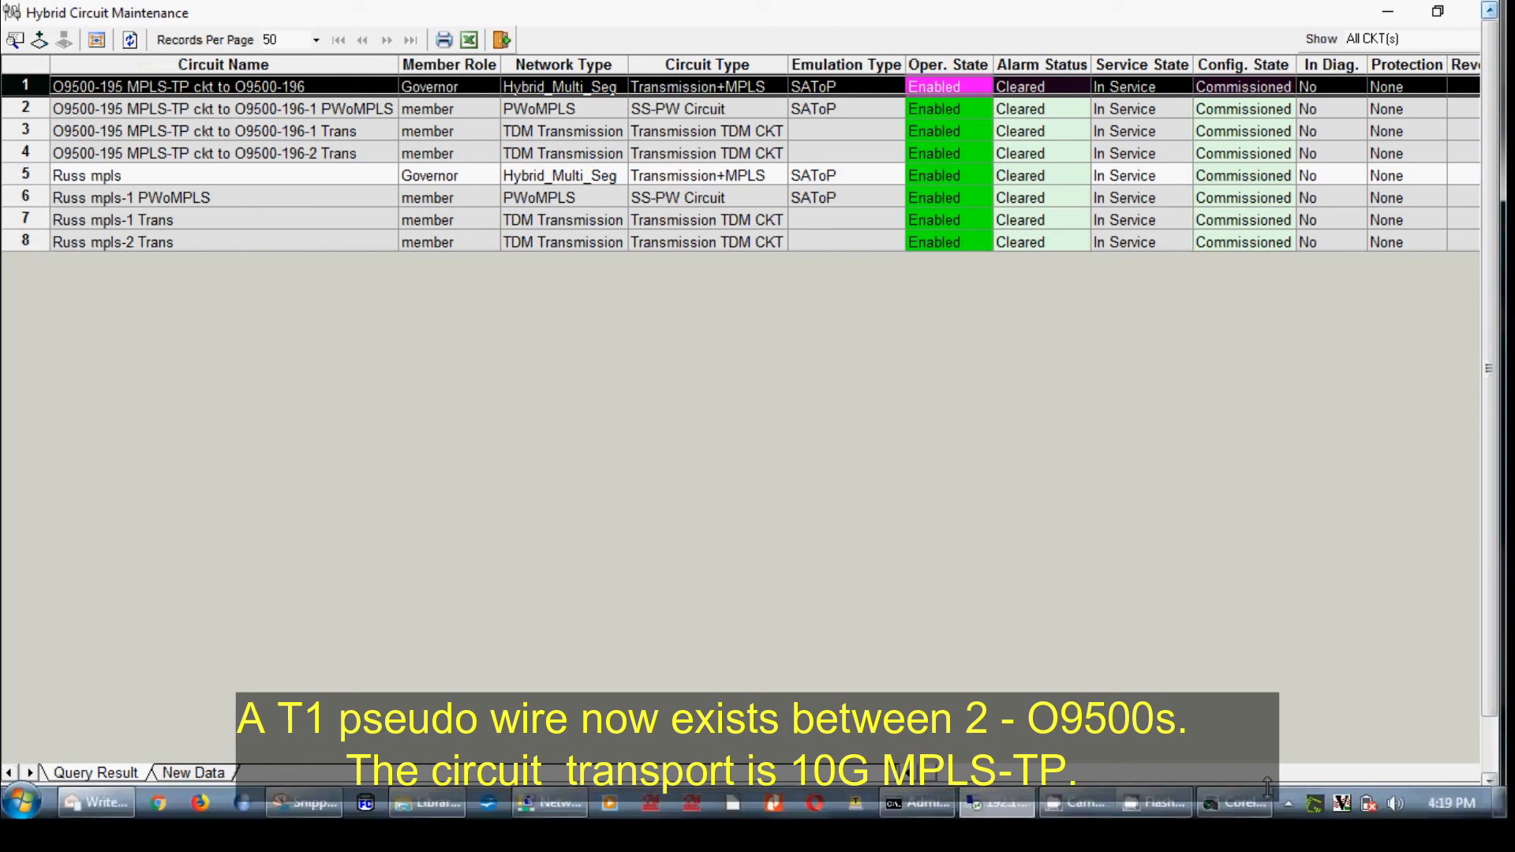